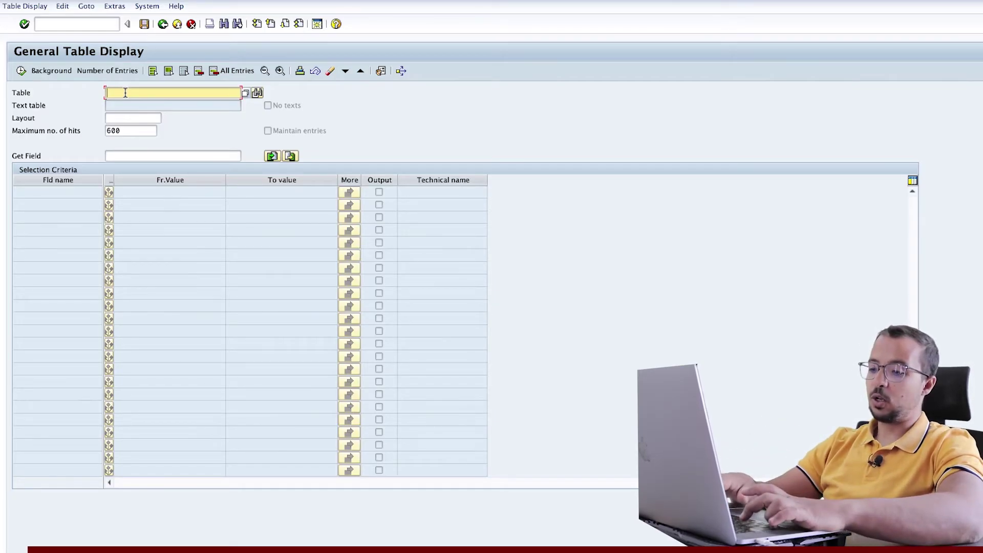
Load table SKA1 and check its text table, layout and maximum hits fields
{"action": "type", "text": "SKA1"}
{"action": "key", "text": "Return"}
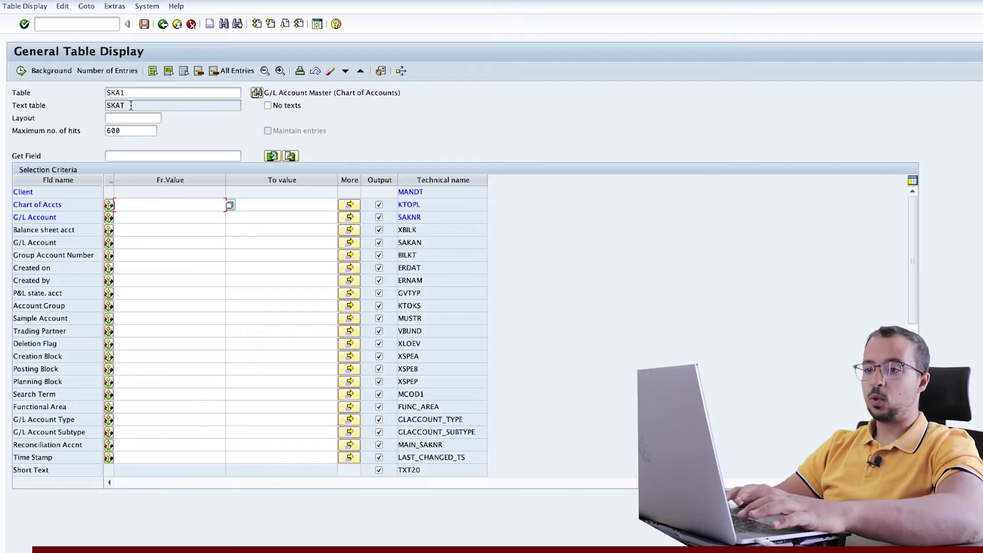
{"action": "left_click_drag", "start_coordinate": [137, 106], "coordinate": [95, 106]}
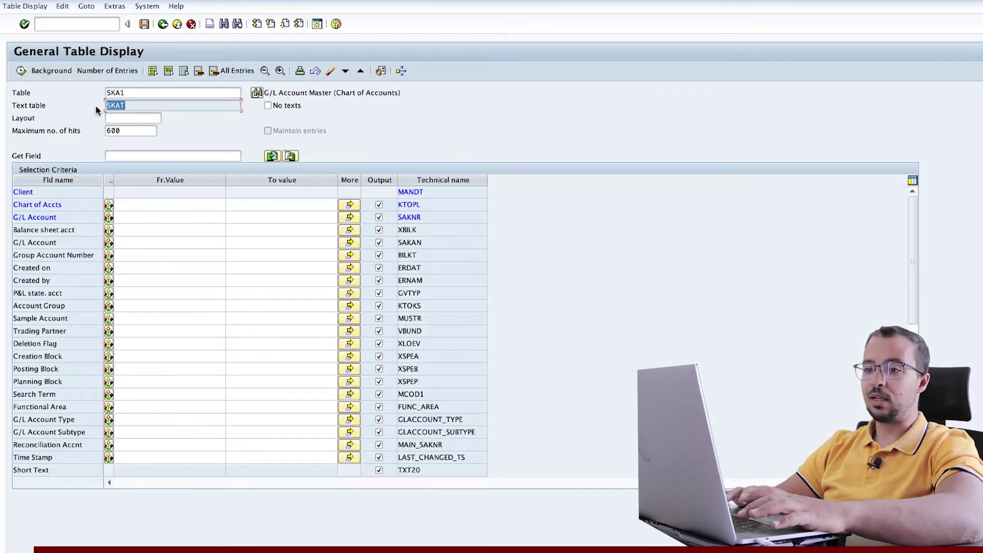
{"action": "left_click", "coordinate": [144, 94]}
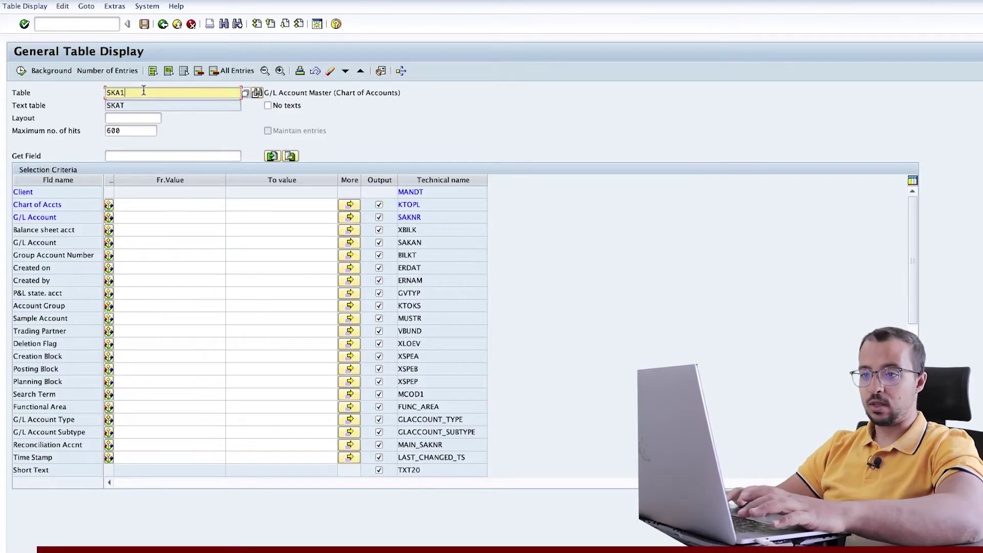
{"action": "left_click", "coordinate": [138, 101]}
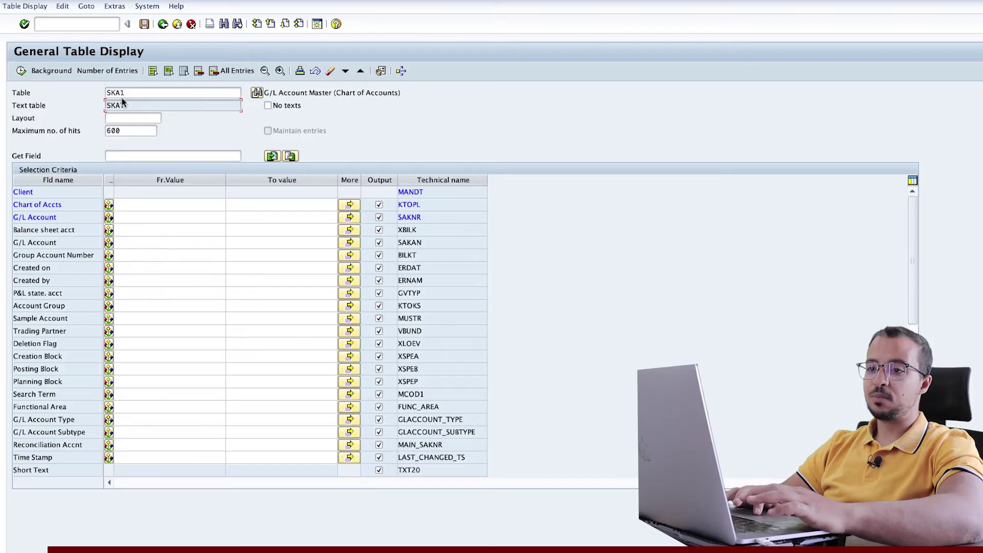
{"action": "left_click", "coordinate": [124, 118]}
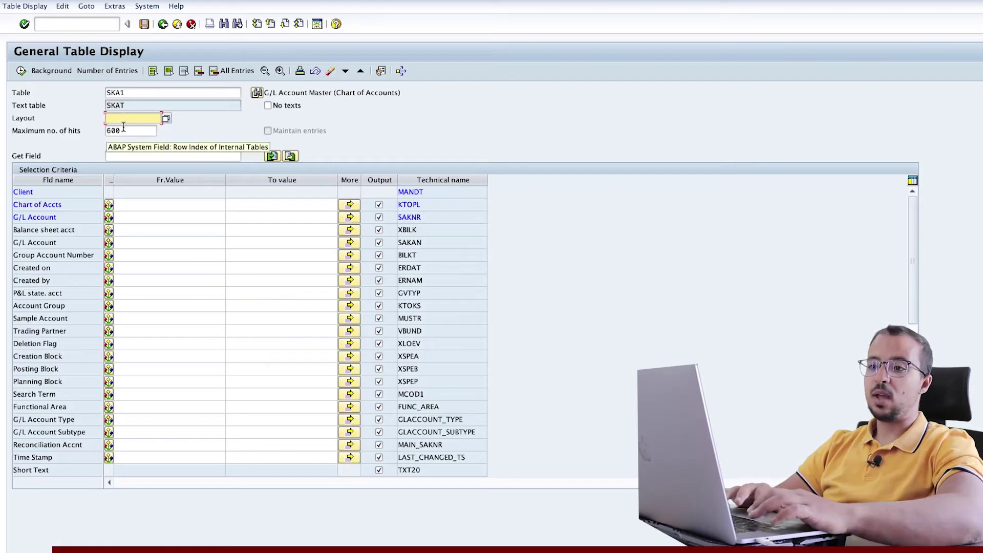
{"action": "double_click", "coordinate": [119, 130]}
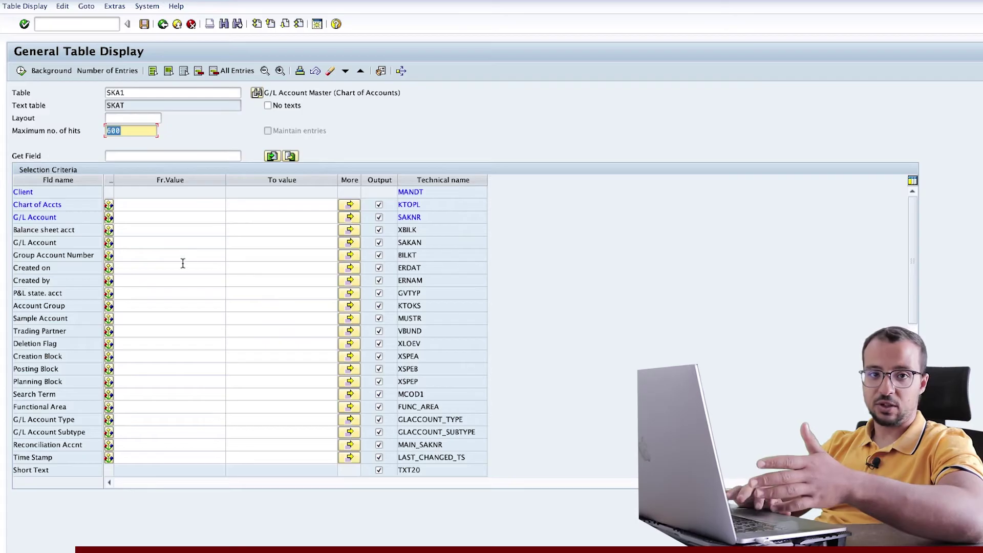
Check the number of entries in table SKA1 and dismiss the count
{"action": "left_click", "coordinate": [100, 75]}
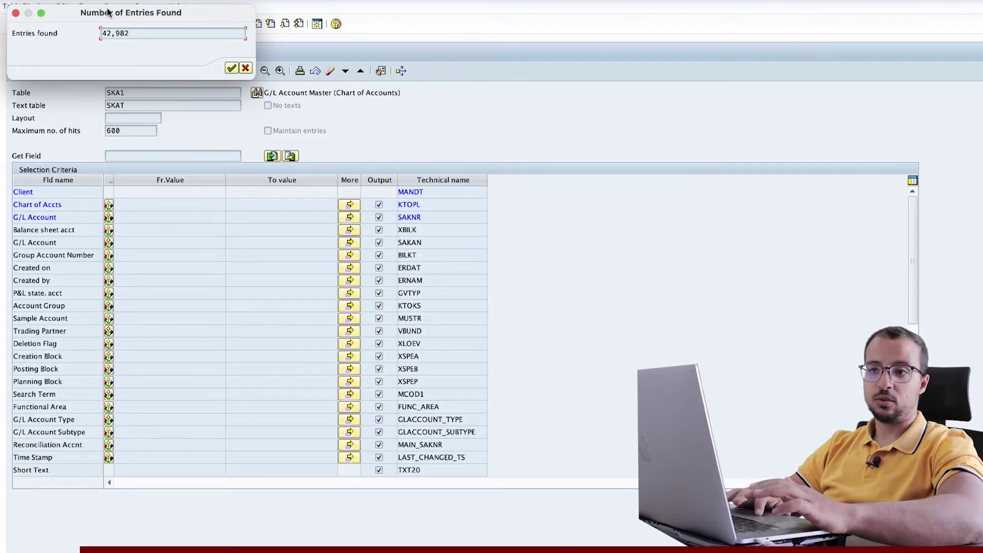
{"action": "left_click_drag", "start_coordinate": [100, 12], "coordinate": [281, 115]}
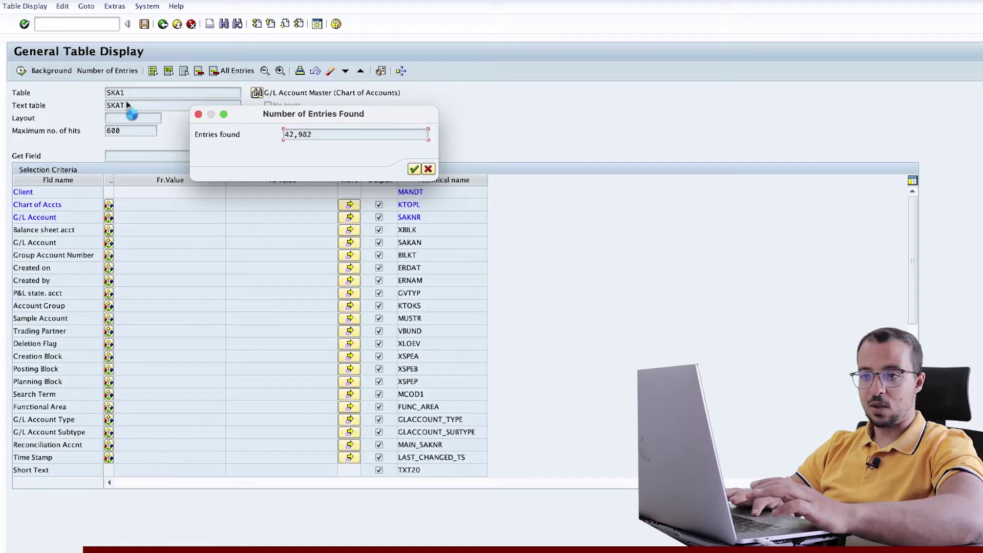
{"action": "left_click_drag", "start_coordinate": [323, 133], "coordinate": [278, 133]}
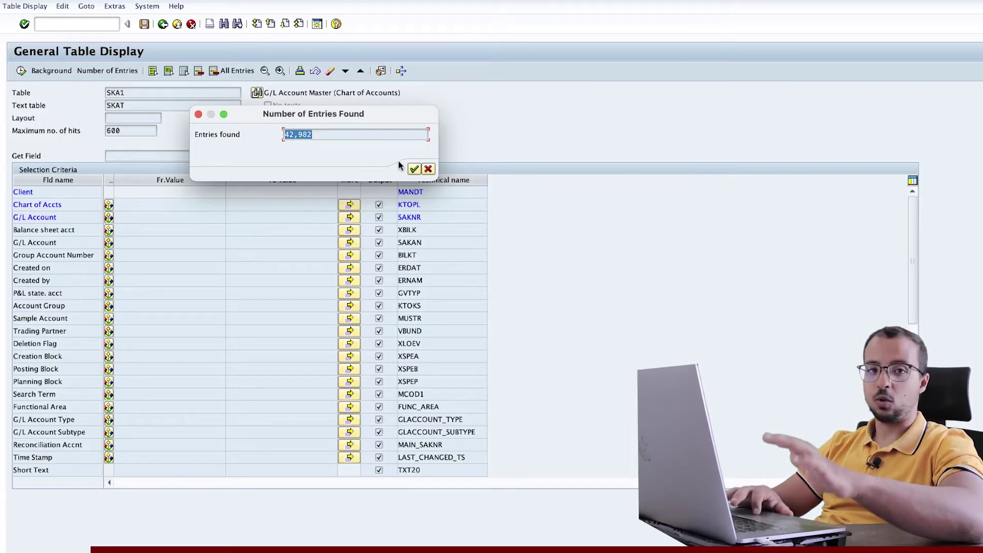
{"action": "left_click", "coordinate": [431, 168]}
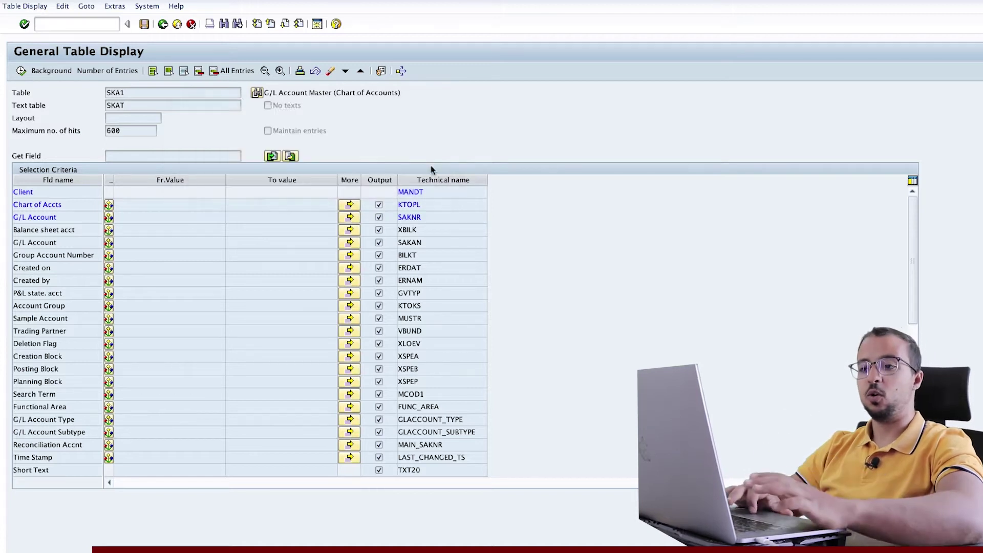
Set the maximum number of hits to 45,000
{"action": "double_click", "coordinate": [128, 131]}
{"action": "key", "text": "BackSpace"}
{"action": "key", "text": "Return"}
{"action": "left_click_drag", "start_coordinate": [155, 131], "coordinate": [45, 131]}
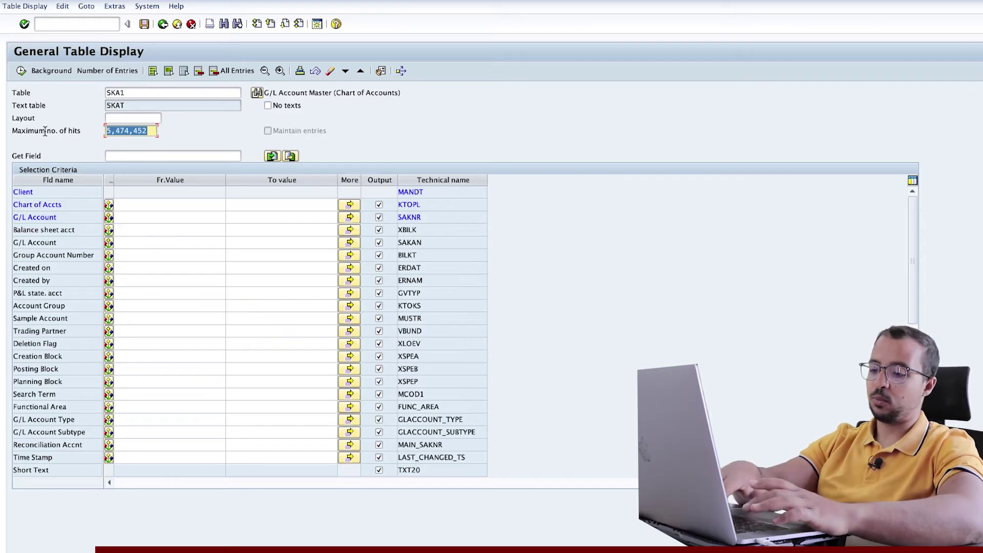
{"action": "type", "text": "45000"}
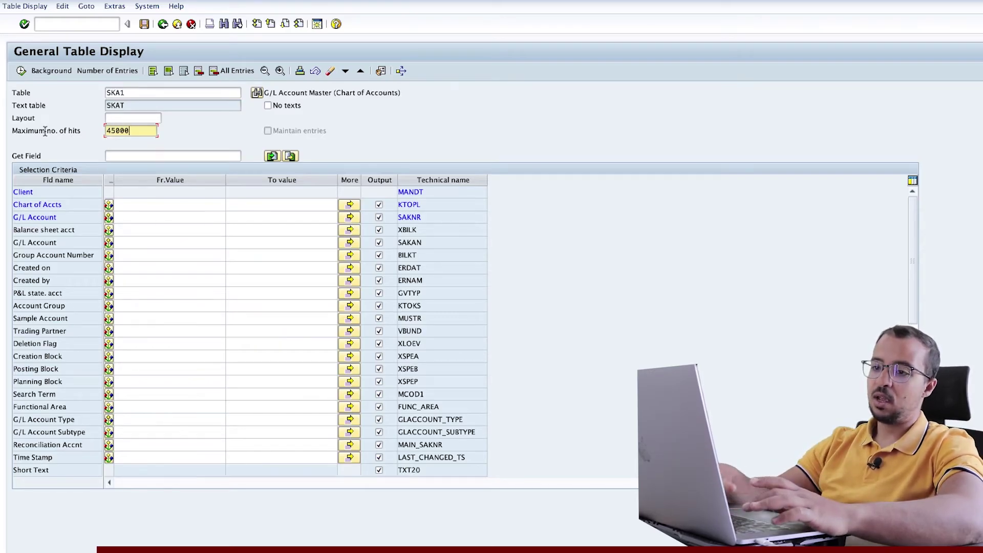
{"action": "key", "text": "Return"}
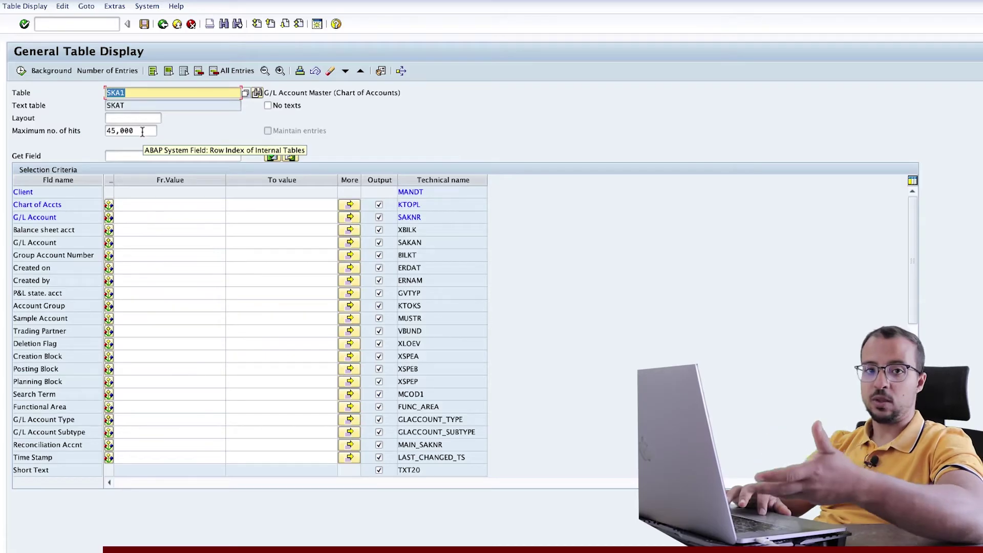
{"action": "left_click_drag", "start_coordinate": [142, 130], "coordinate": [101, 128]}
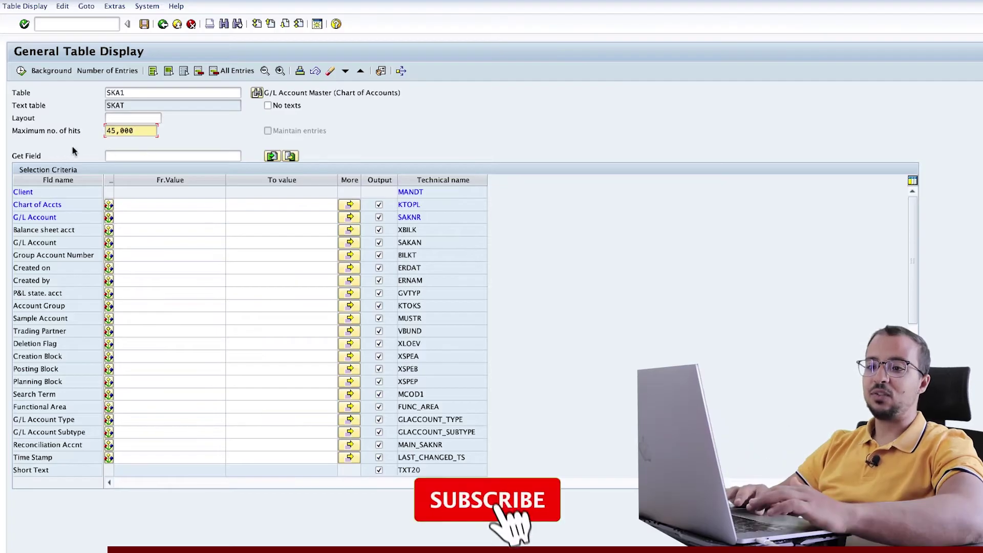
Use Get Field to bring the Search Term field (MCOD1) up directly below Client in the selection criteria
{"action": "left_click", "coordinate": [122, 157]}
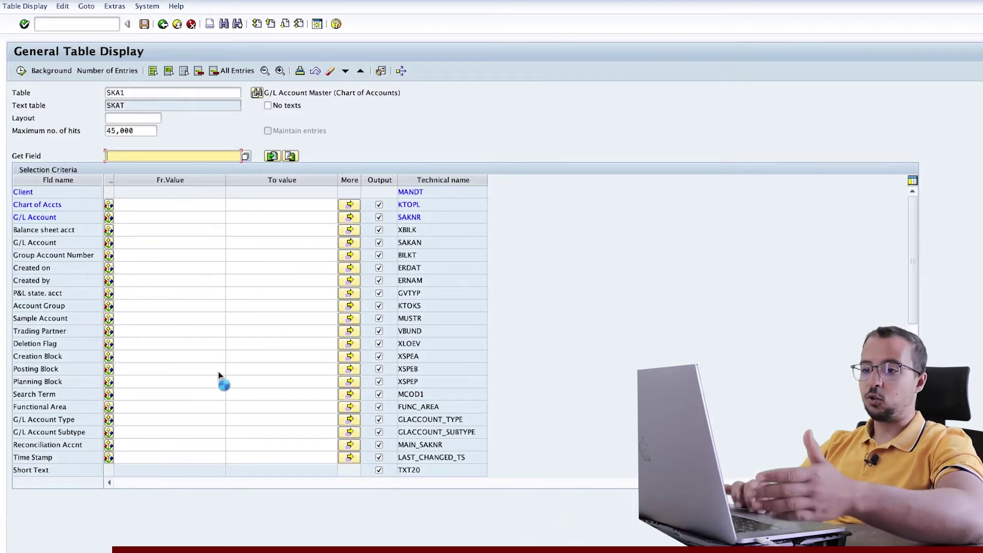
{"action": "scroll", "coordinate": [218, 374], "scroll_direction": "down", "scroll_amount": 1}
{"action": "scroll", "coordinate": [221, 377], "scroll_direction": "up", "scroll_amount": 2}
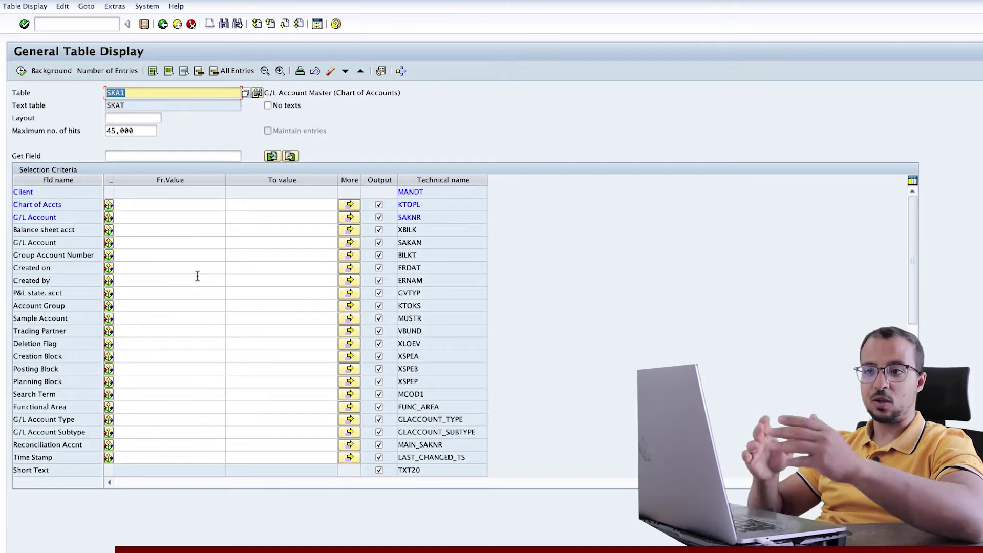
{"action": "left_click", "coordinate": [164, 159]}
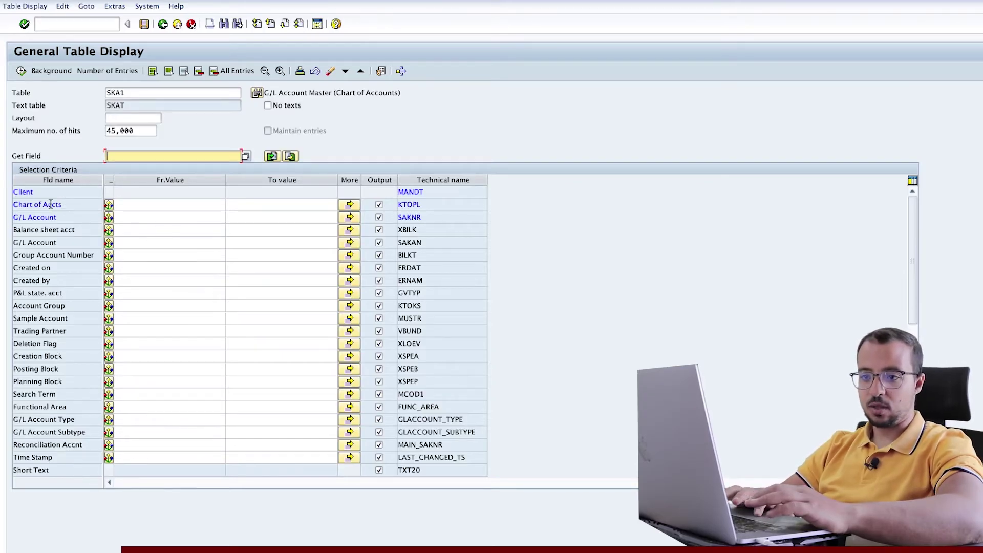
{"action": "left_click", "coordinate": [245, 157]}
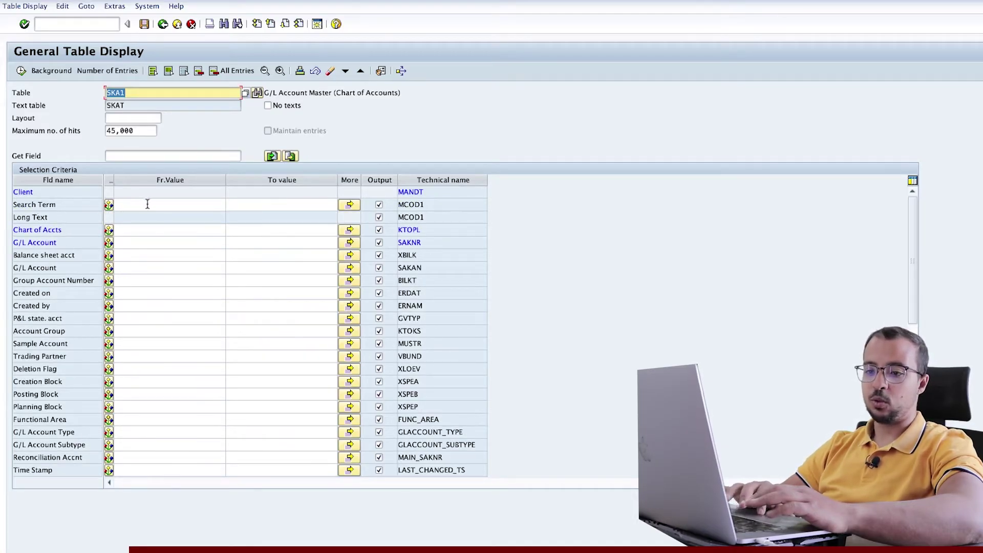
Use Get Field to bring the Account Group field (KTOKS) up among the first selection criteria
{"action": "scroll", "coordinate": [202, 374], "scroll_direction": "down", "scroll_amount": 1}
{"action": "scroll", "coordinate": [201, 373], "scroll_direction": "up", "scroll_amount": 1}
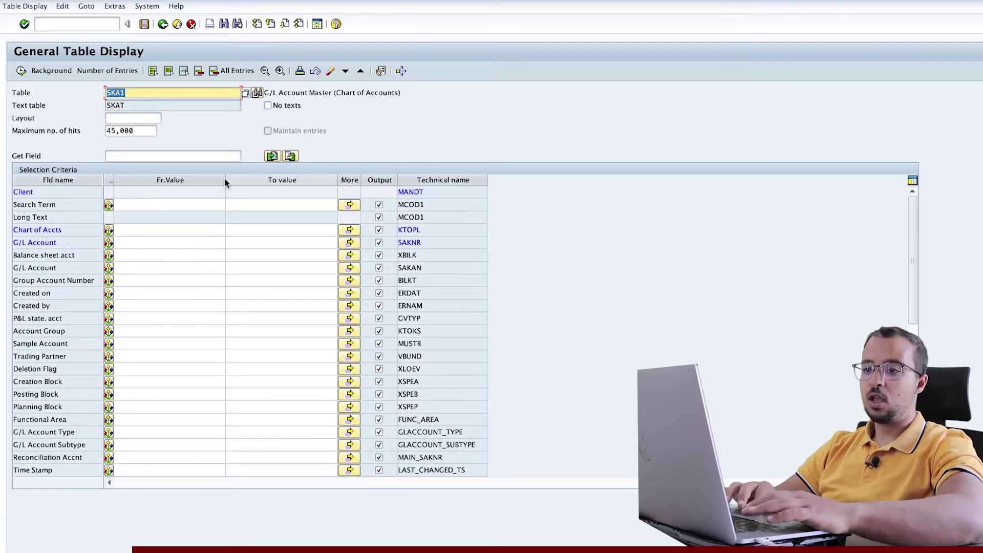
{"action": "left_click", "coordinate": [225, 156]}
{"action": "left_click", "coordinate": [246, 155]}
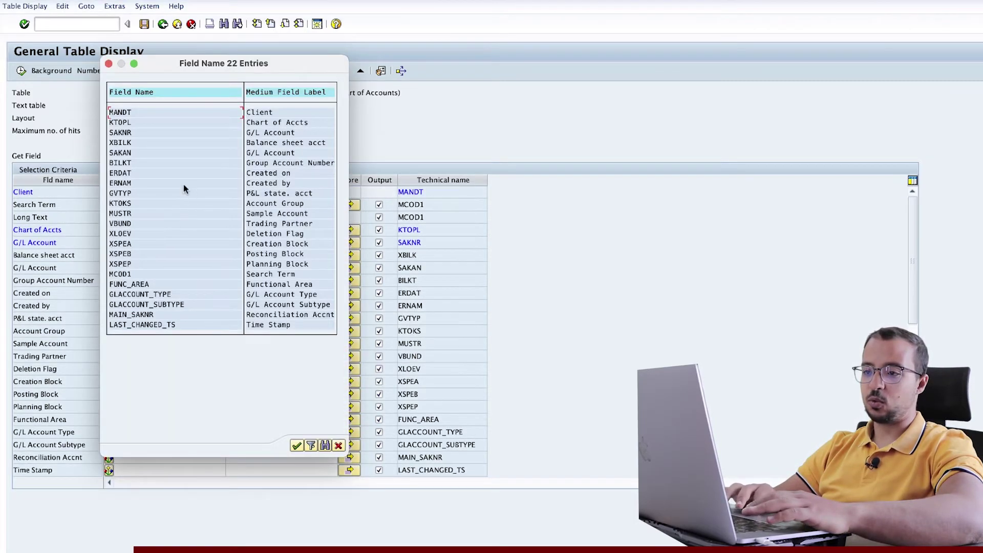
{"action": "double_click", "coordinate": [262, 204]}
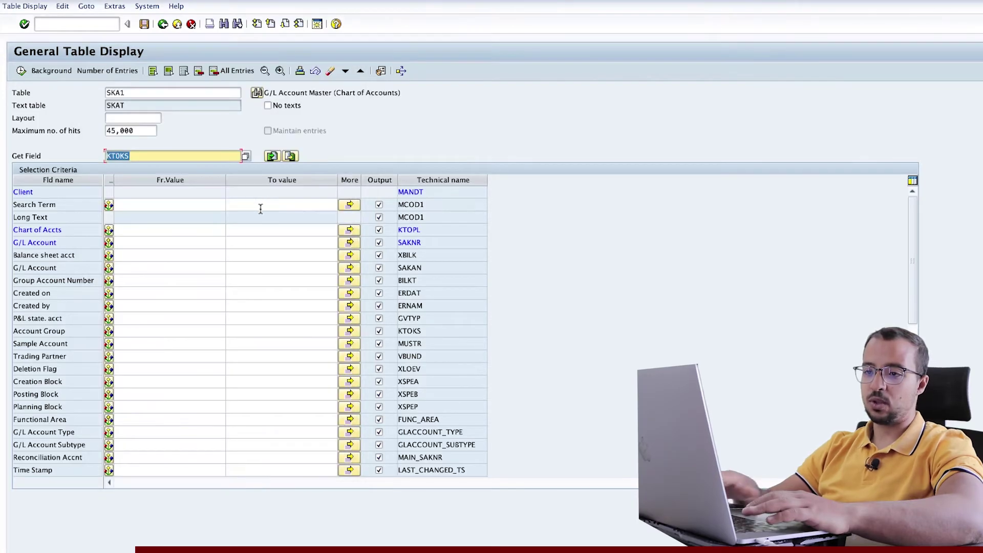
{"action": "key", "text": "Return"}
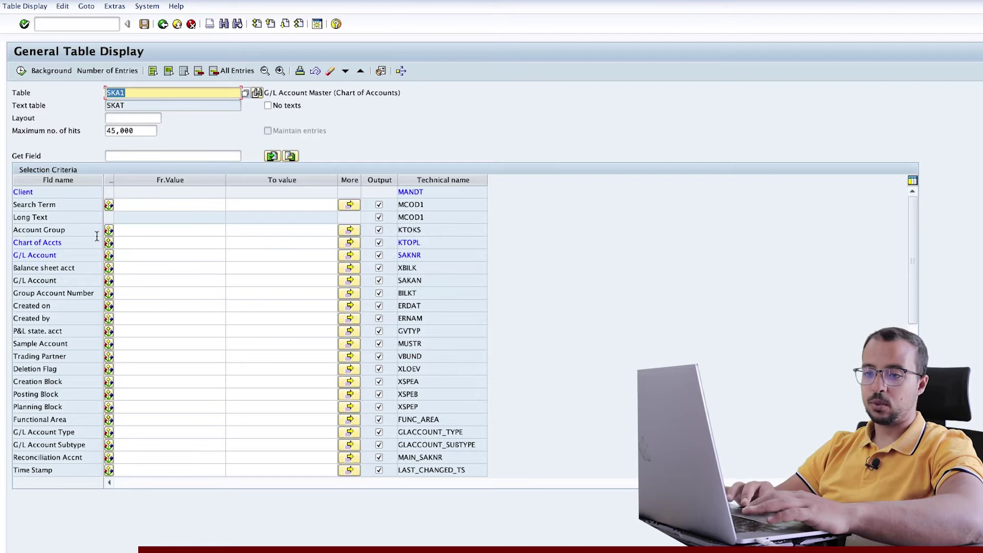
Search the selection criteria for the field name "Posting" and return to the start of the field list
{"action": "left_click", "coordinate": [148, 231]}
{"action": "key", "text": "ctrl+f"}
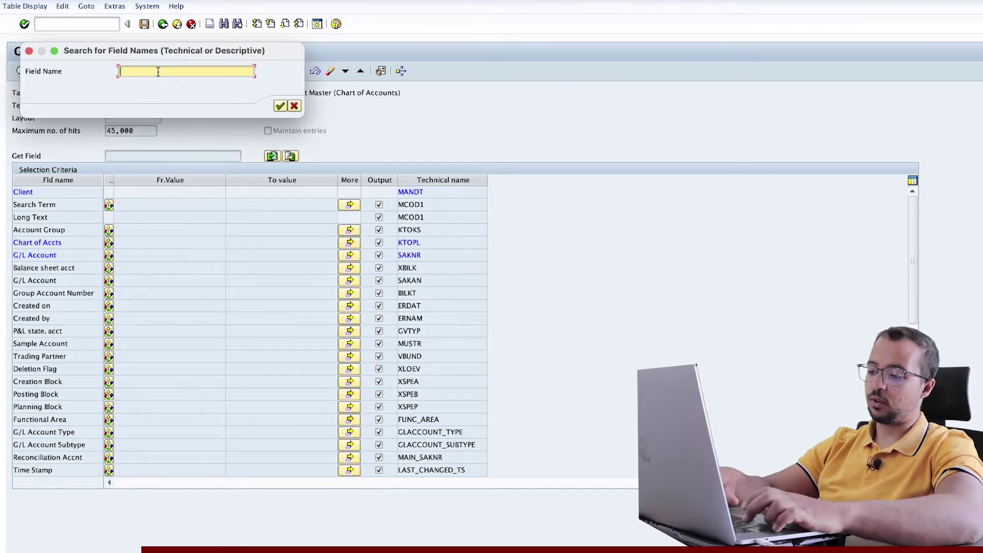
{"action": "type", "text": "Posting"}
{"action": "key", "text": "Return"}
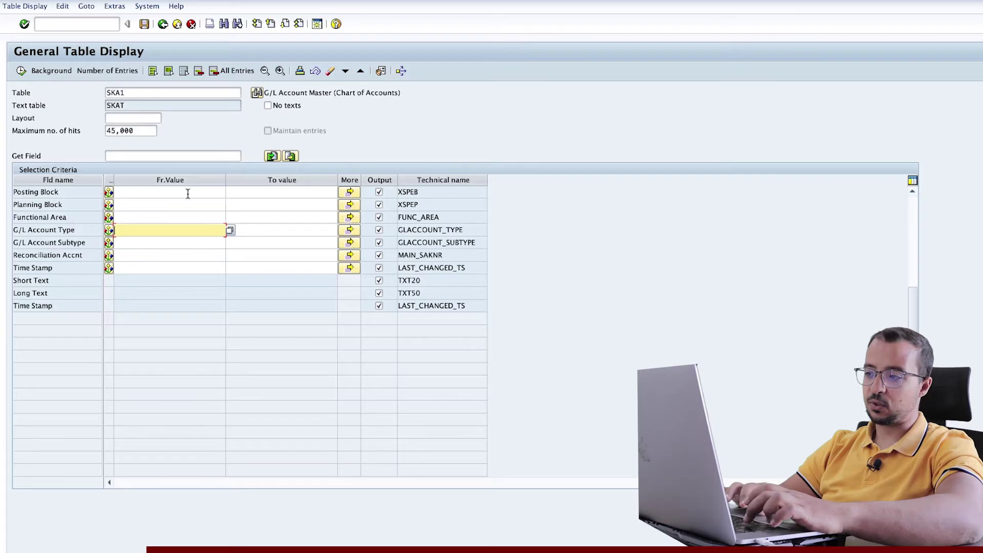
{"action": "scroll", "coordinate": [207, 222], "scroll_direction": "up", "scroll_amount": 1}
{"action": "scroll", "coordinate": [164, 216], "scroll_direction": "up", "scroll_amount": 1}
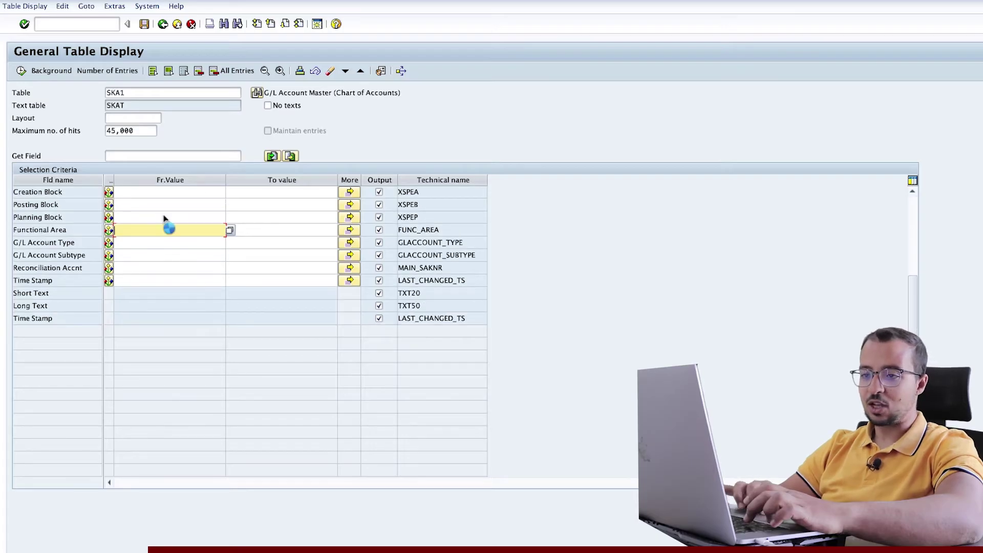
{"action": "scroll", "coordinate": [164, 219], "scroll_direction": "up", "scroll_amount": 10}
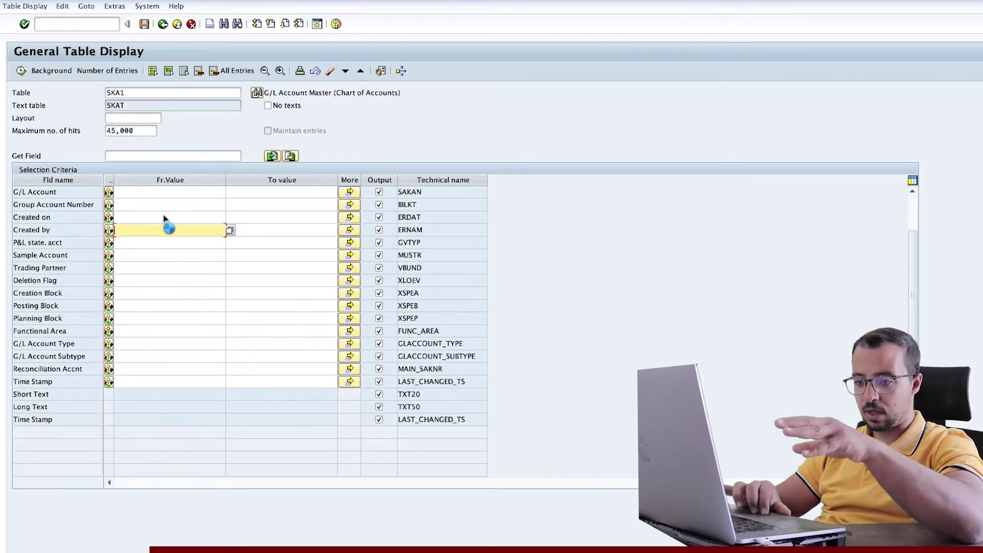
{"action": "scroll", "coordinate": [151, 364], "scroll_direction": "up", "scroll_amount": 4}
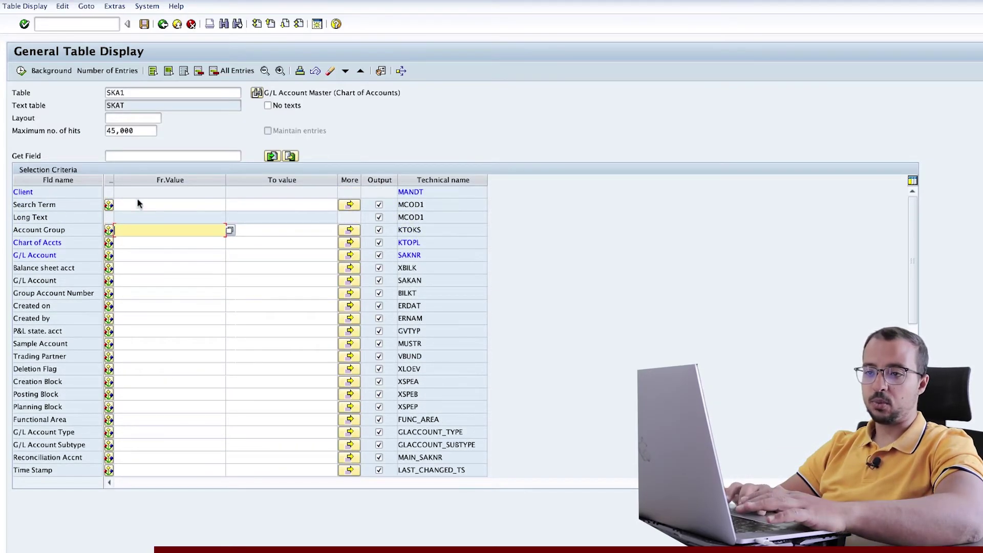
{"action": "left_click", "coordinate": [132, 151]}
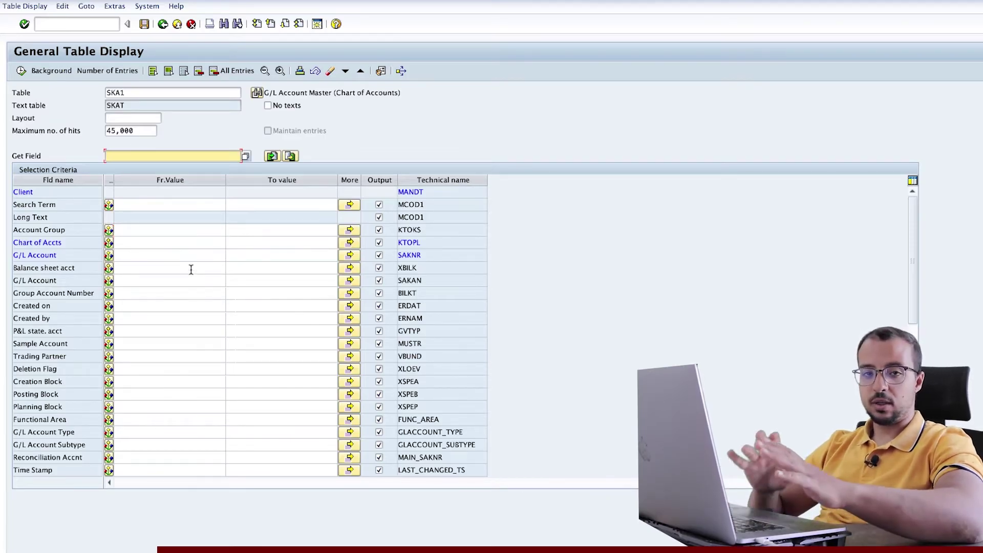
Enter XX as the from-value for both G/L Account fields (SAKNR and SAKAN) and for Group Account Number
{"action": "left_click", "coordinate": [154, 255]}
{"action": "type", "text": "XX"}
{"action": "left_click", "coordinate": [150, 268]}
{"action": "left_click", "coordinate": [148, 281]}
{"action": "type", "text": "XX"}
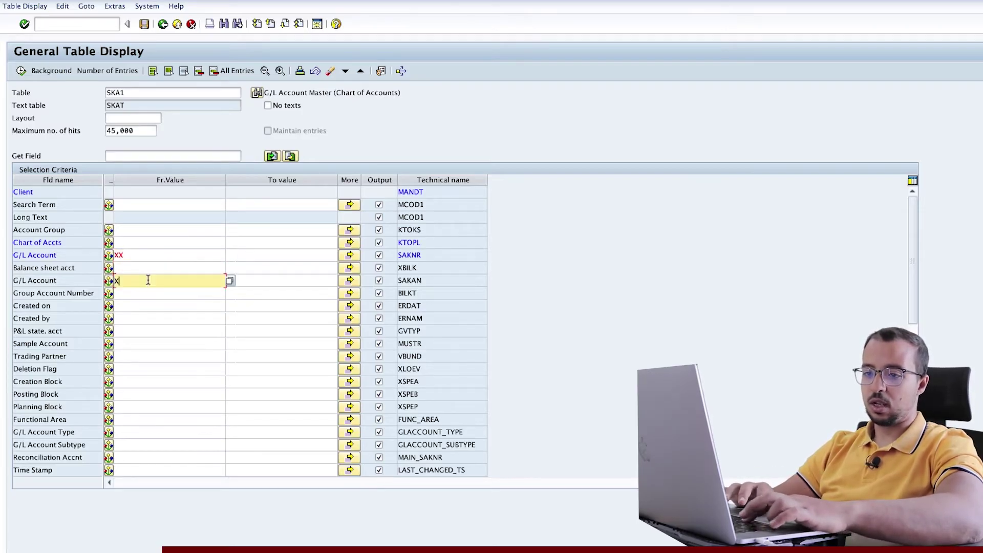
{"action": "left_click", "coordinate": [145, 298]}
{"action": "type", "text": "XX"}
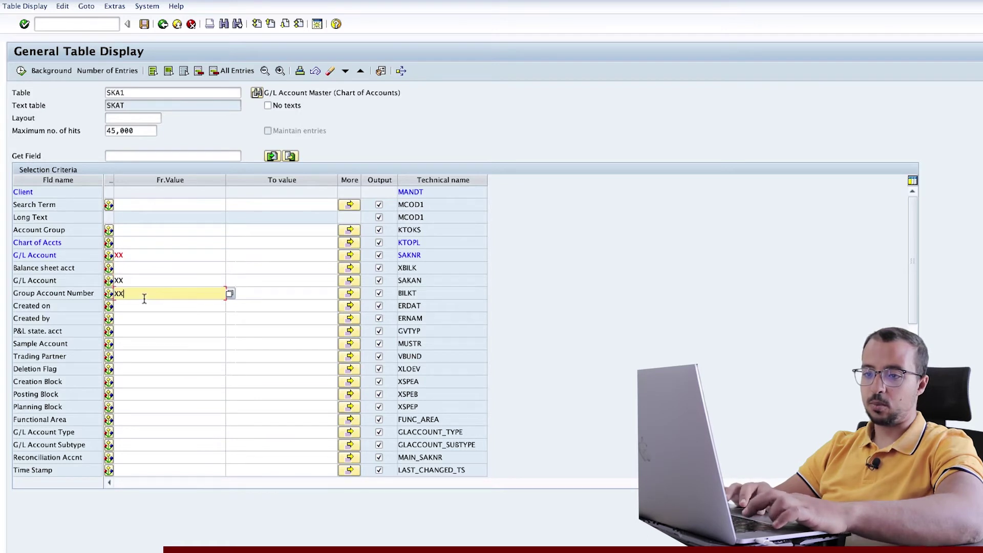
Enter X as the from-value for Posting Block and G/L Account Type, and apply the criteria so the filled fields are grouped together
{"action": "left_click", "coordinate": [145, 395]}
{"action": "type", "text": "X"}
{"action": "left_click", "coordinate": [147, 433]}
{"action": "type", "text": "X"}
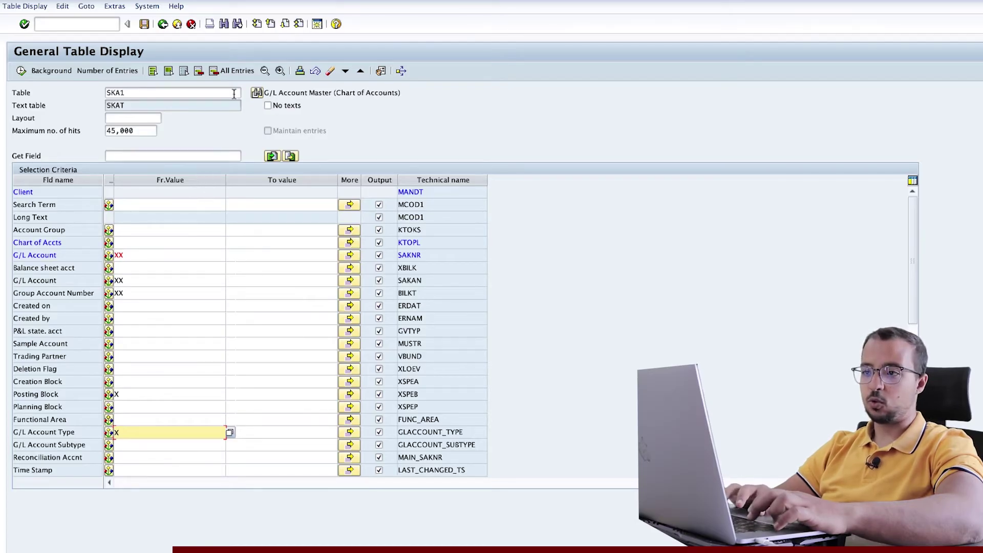
{"action": "key", "text": "Return"}
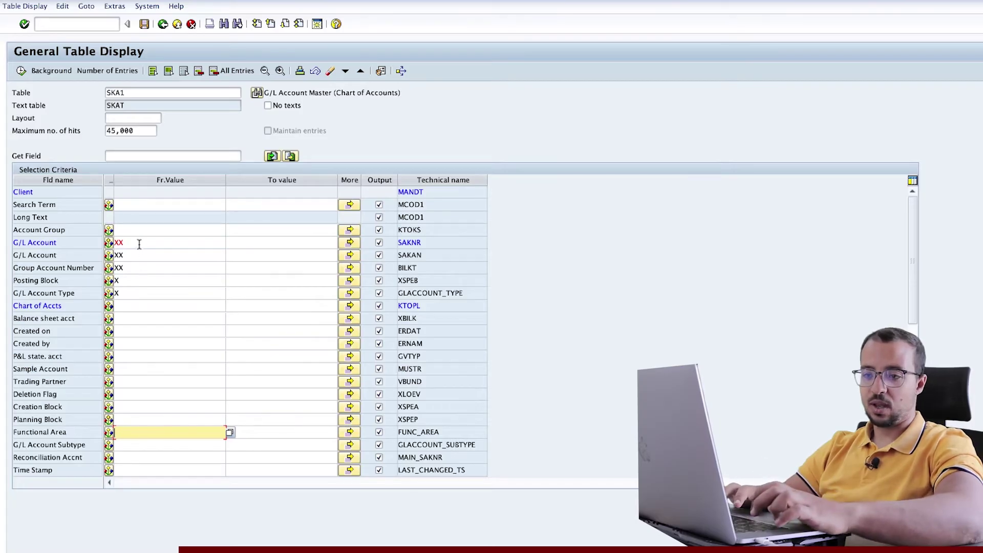
Enter X as the from-value for G/L Account Subtype and Deletion Flag, and group the filled fields together
{"action": "left_click", "coordinate": [141, 447]}
{"action": "type", "text": "X"}
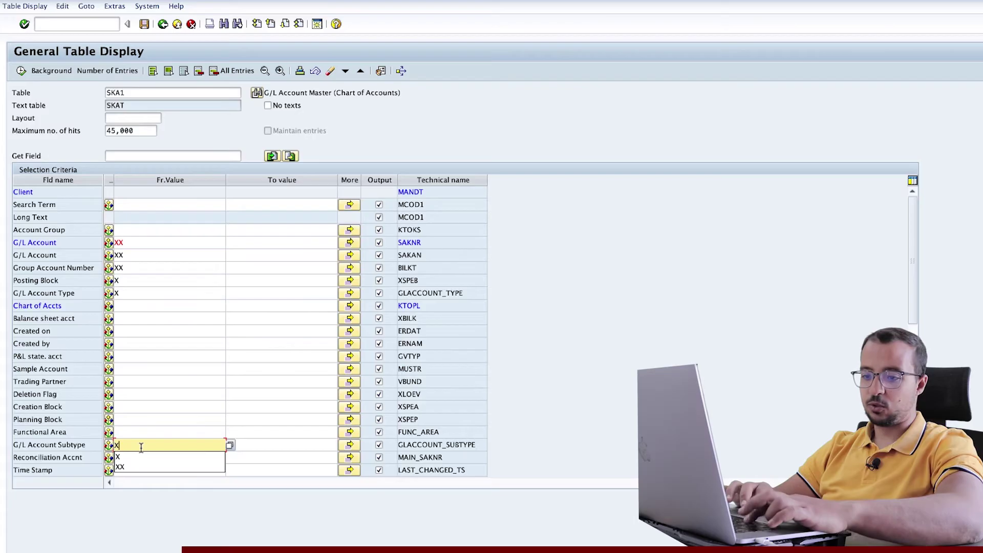
{"action": "key", "text": "Return"}
{"action": "left_click", "coordinate": [162, 384]}
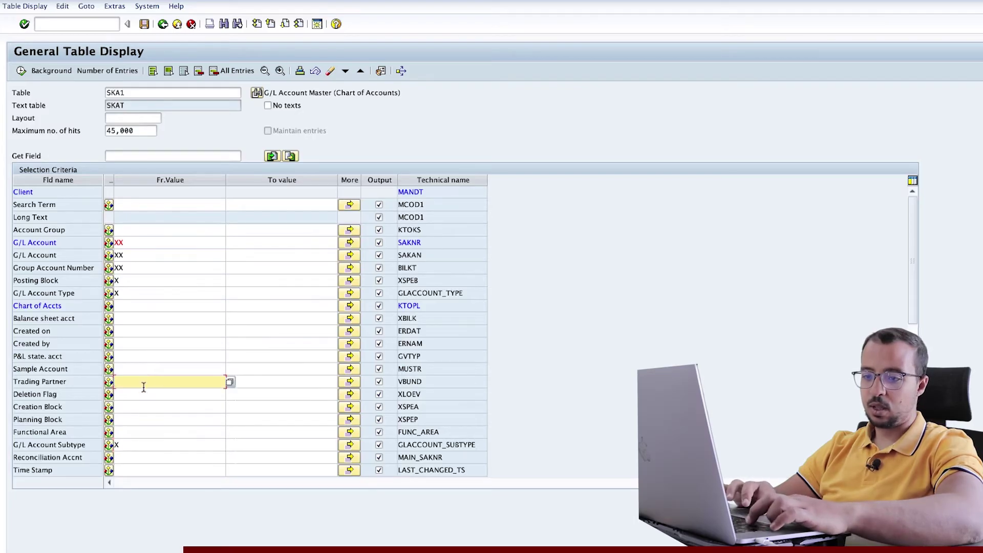
{"action": "left_click", "coordinate": [140, 394]}
{"action": "type", "text": "X"}
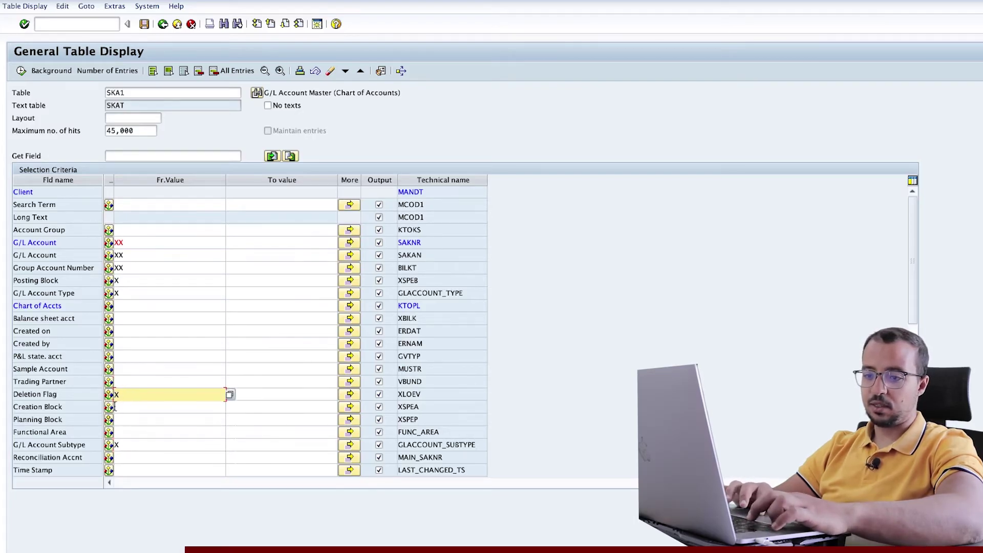
{"action": "left_click", "coordinate": [301, 72]}
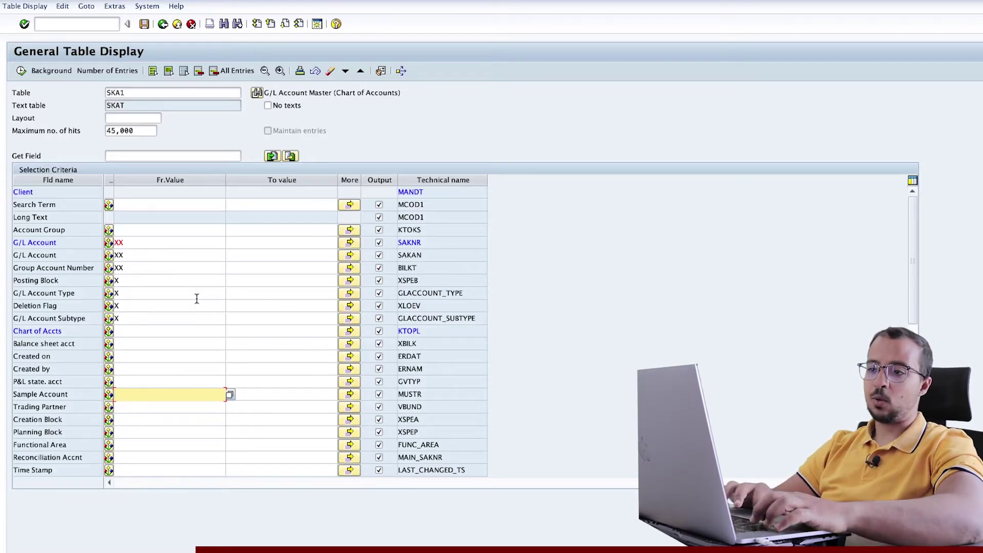
Restore the original order of the selection fields and clear all entered from-values
{"action": "left_click", "coordinate": [315, 71]}
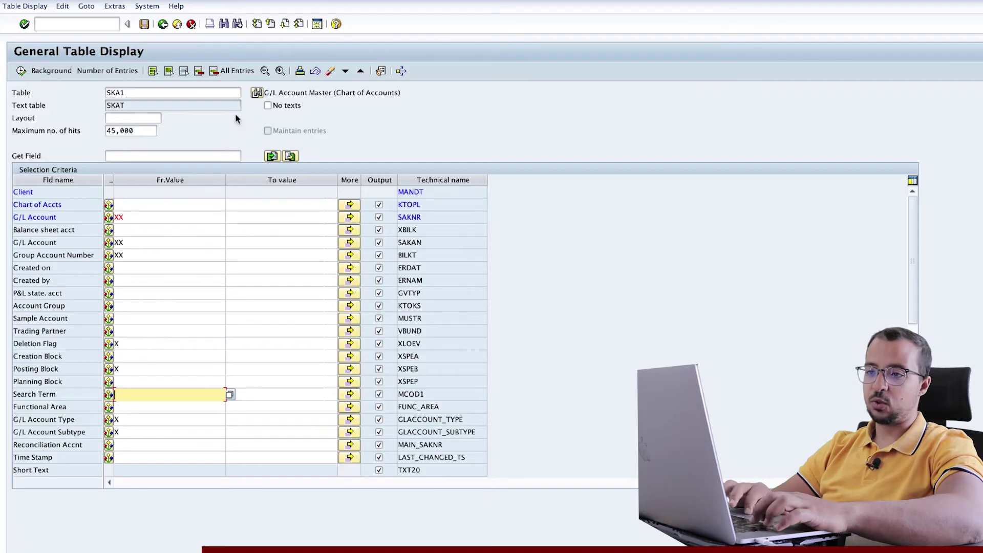
{"action": "left_click", "coordinate": [232, 72]}
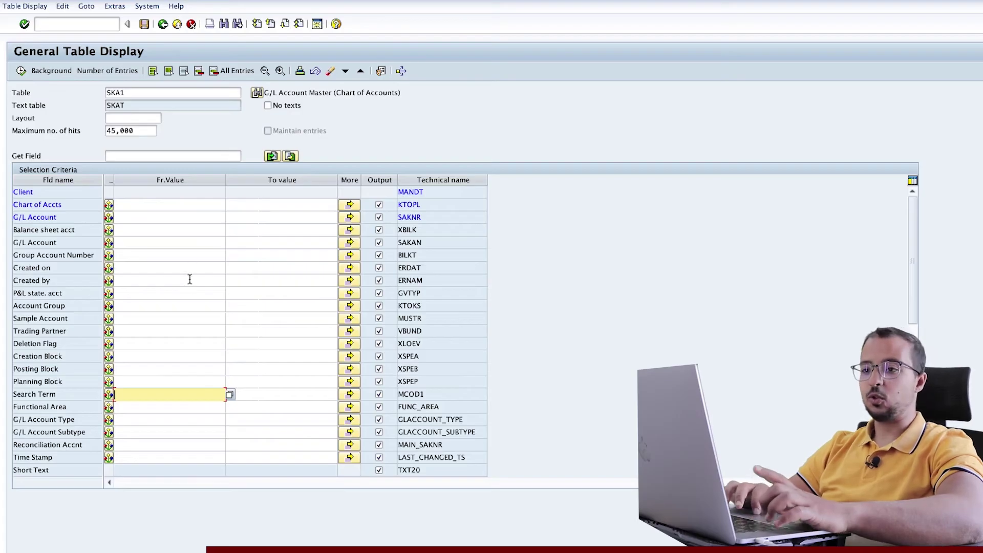
Enter from-values X for Balance sheet acct, XX for Trading Partner and XXXX for Reconciliation Accnt
{"action": "left_click", "coordinate": [145, 225]}
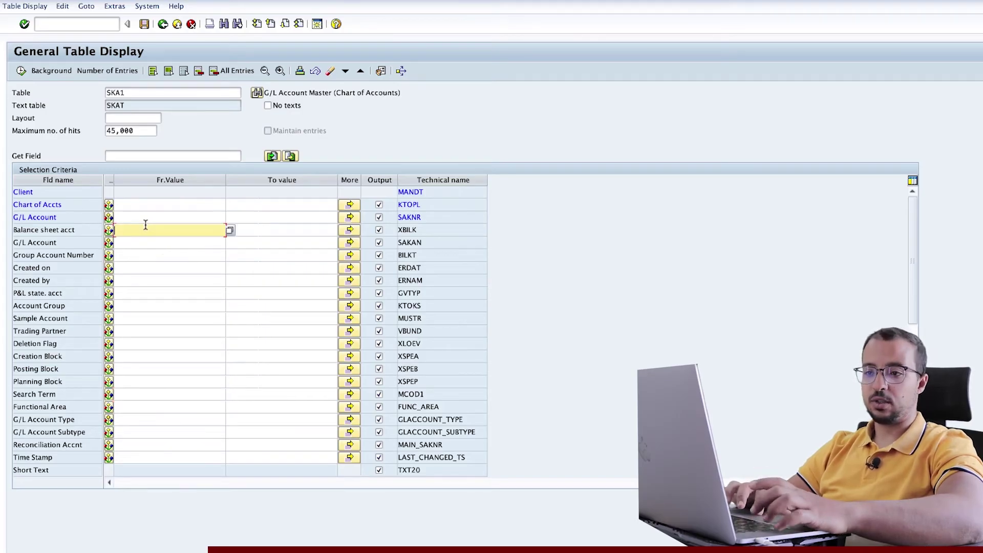
{"action": "type", "text": "x"}
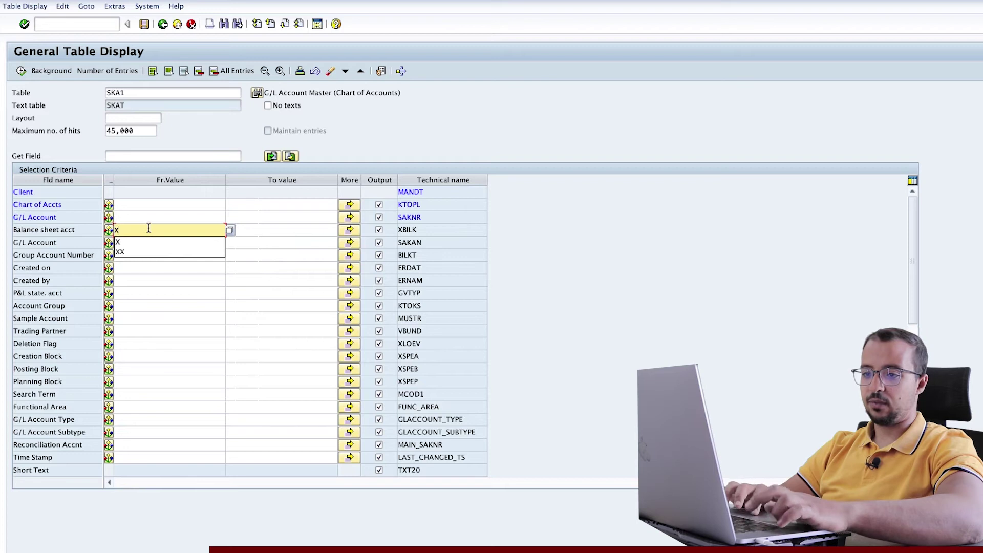
{"action": "left_click", "coordinate": [144, 332]}
{"action": "type", "text": "xx"}
{"action": "left_click", "coordinate": [139, 443]}
{"action": "type", "text": "xxxx"}
{"action": "left_click", "coordinate": [142, 231]}
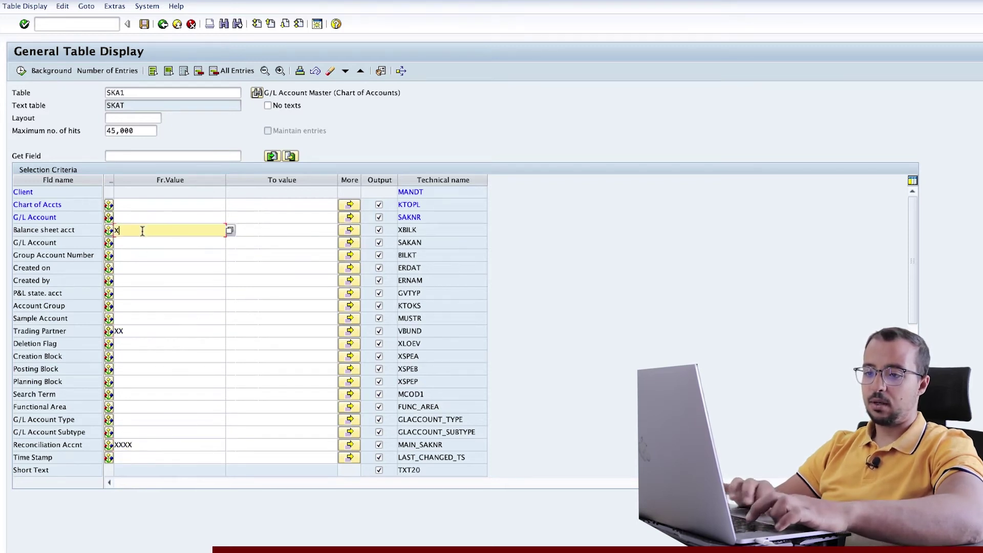
Clear the values entered for Balance sheet acct, Trading Partner and Reconciliation Accnt all at once
{"action": "scroll", "coordinate": [142, 259], "scroll_direction": "down", "scroll_amount": 4}
{"action": "scroll", "coordinate": [153, 344], "scroll_direction": "up", "scroll_amount": 4}
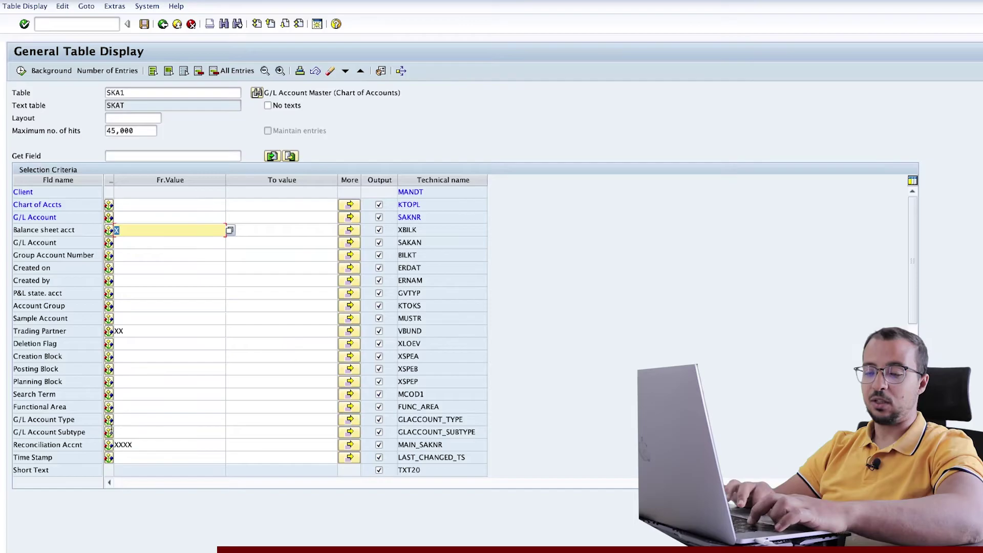
{"action": "left_click", "coordinate": [345, 72]}
{"action": "left_click", "coordinate": [235, 72]}
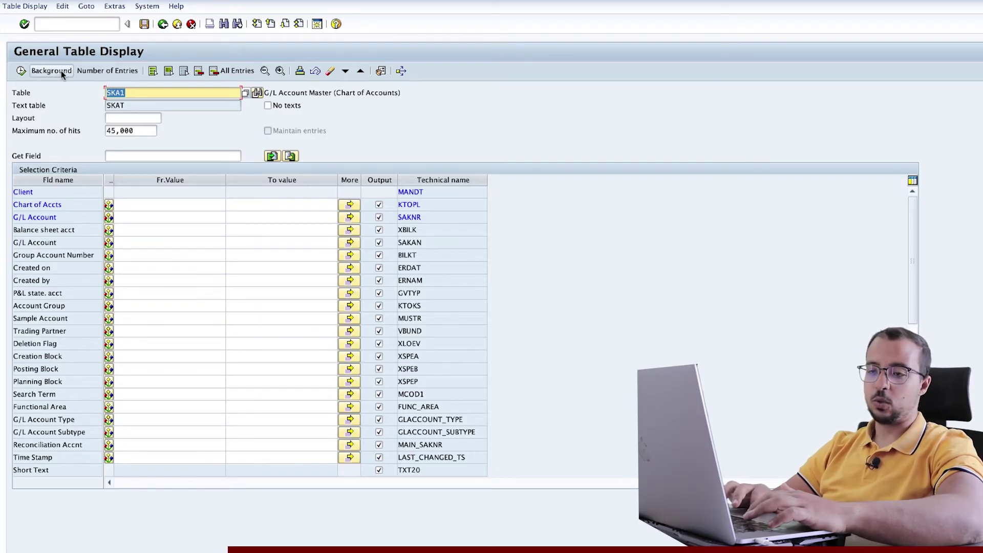
Set the maximum number of hits to 100, display the SKA1 entries and return to the selection screen
{"action": "left_click", "coordinate": [117, 74]}
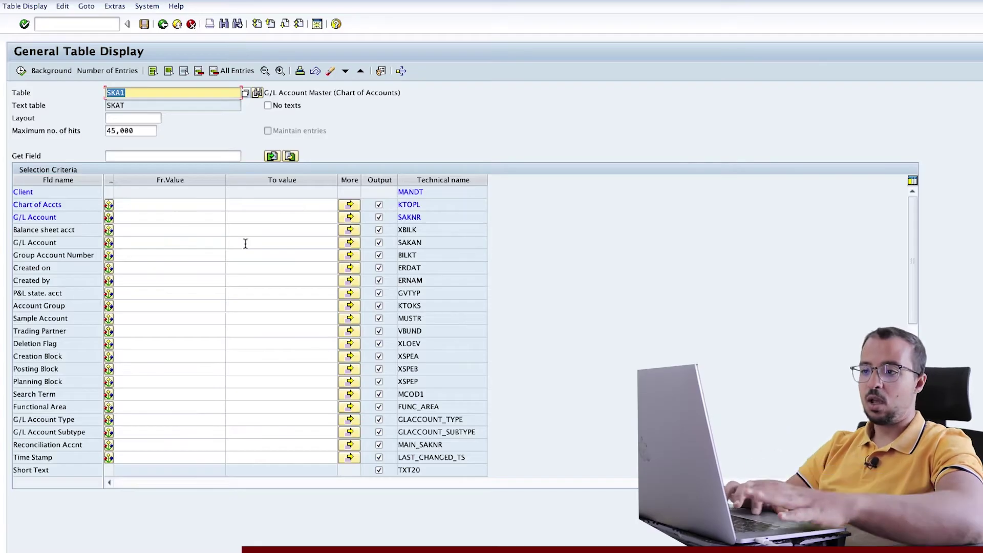
{"action": "scroll", "coordinate": [384, 420], "scroll_direction": "down", "scroll_amount": 2}
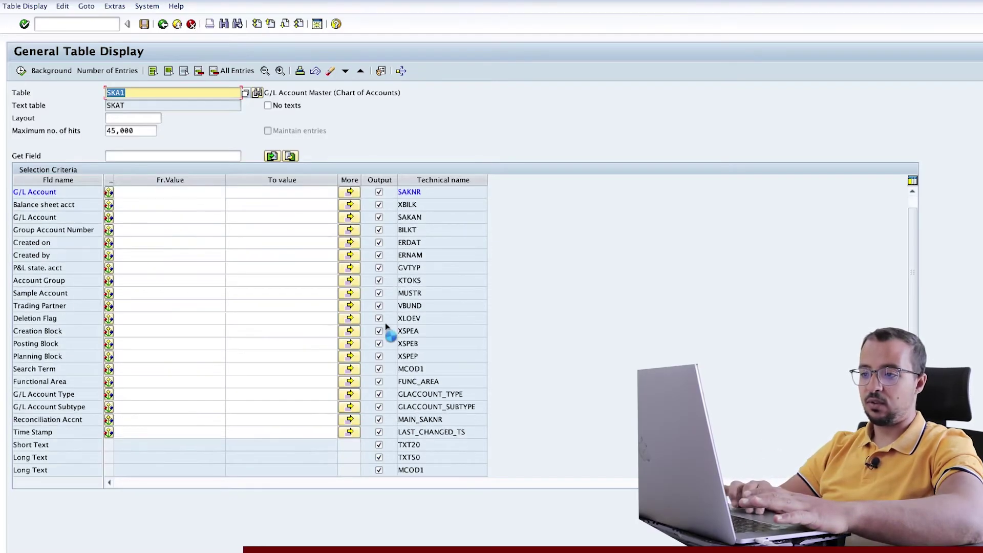
{"action": "scroll", "coordinate": [382, 329], "scroll_direction": "up", "scroll_amount": 2}
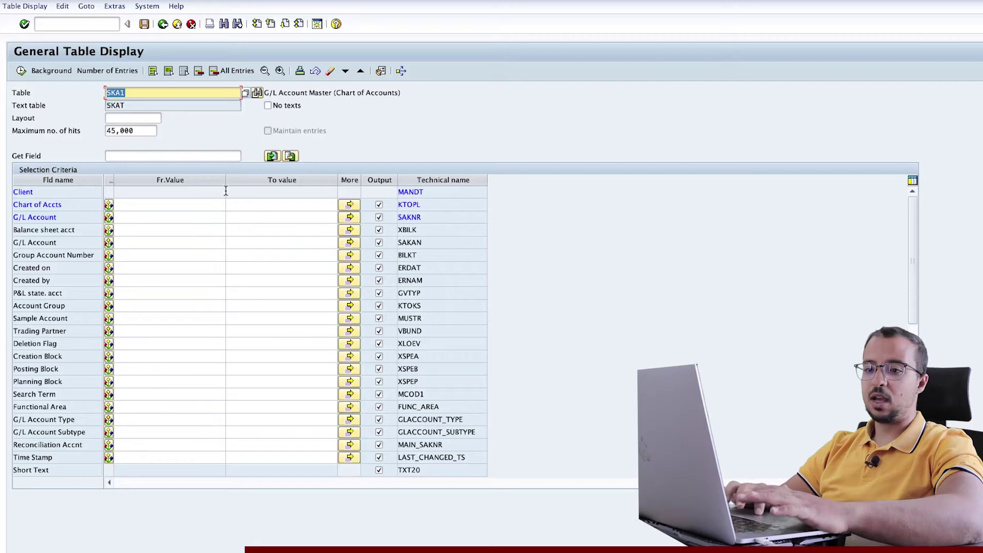
{"action": "left_click", "coordinate": [150, 137]}
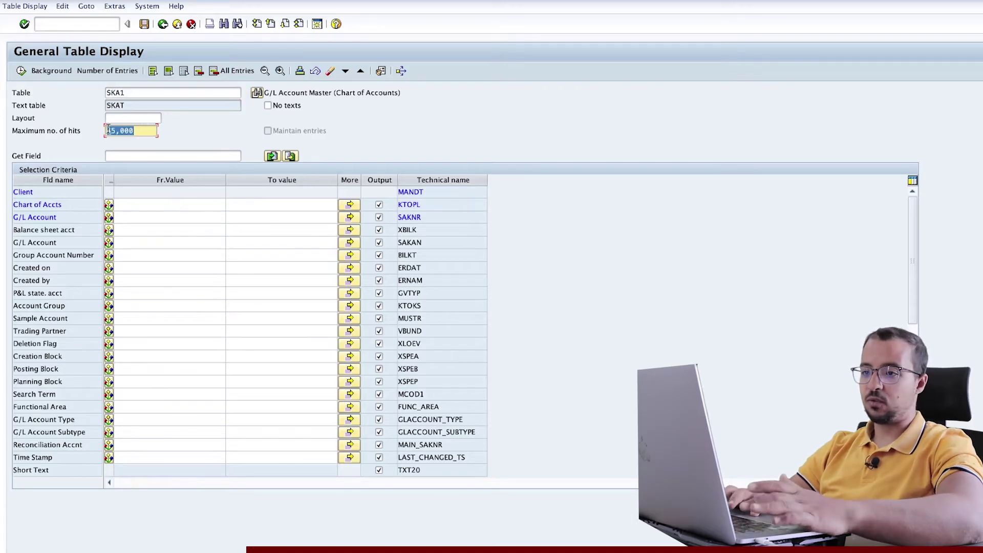
{"action": "type", "text": "100"}
{"action": "key", "text": "Return"}
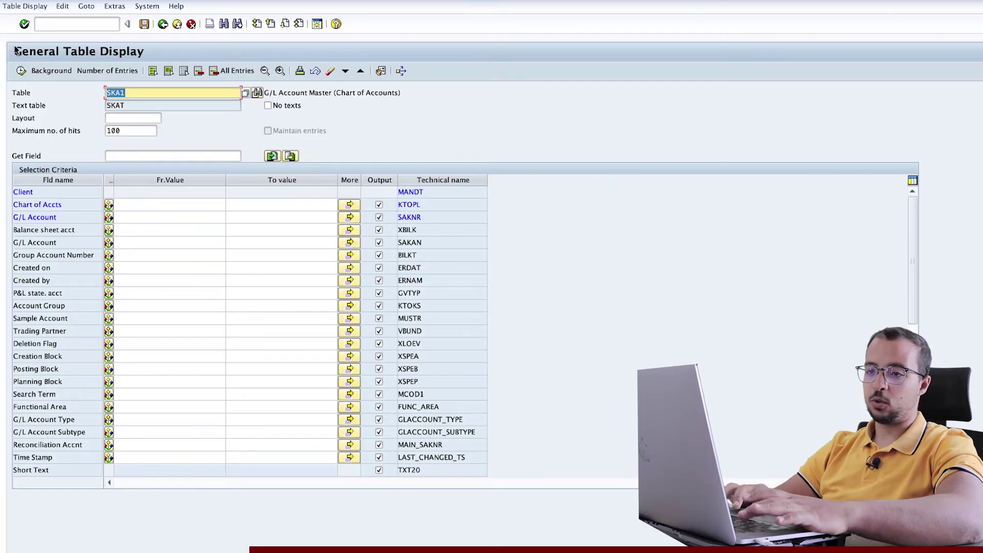
{"action": "left_click", "coordinate": [21, 70]}
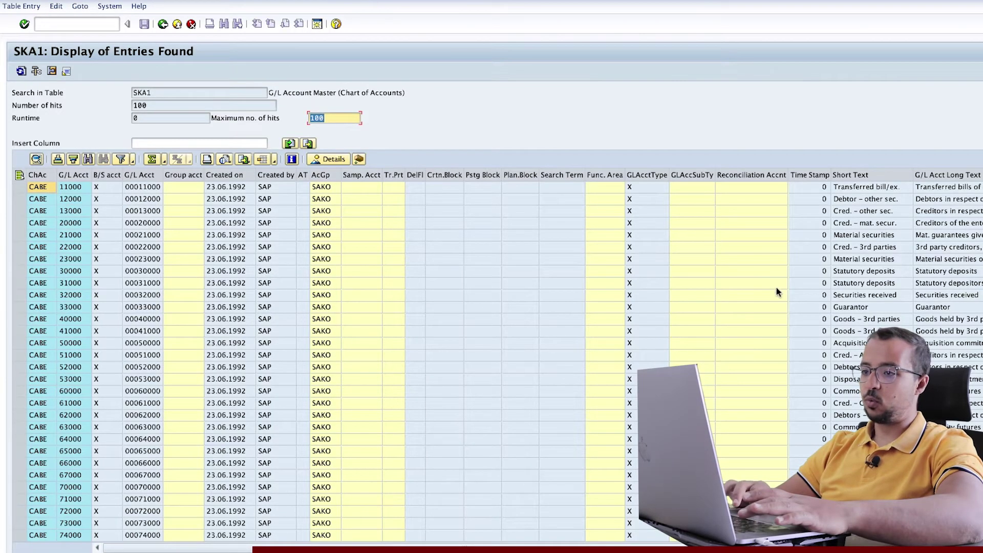
{"action": "left_click", "coordinate": [164, 28]}
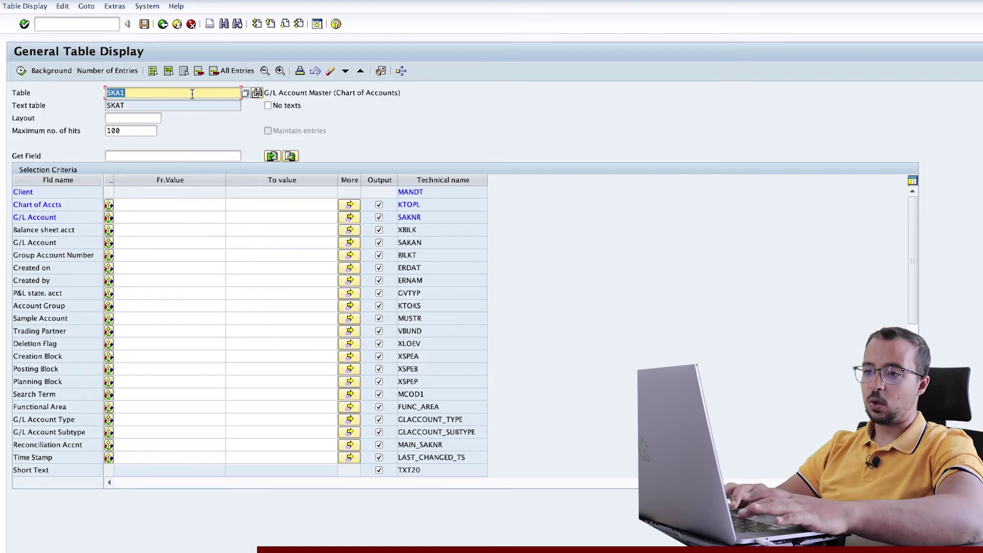
Limit the output to Created on, Created by and G/L Account (SAKAN), display the entries and return to the selection screen
{"action": "left_click", "coordinate": [184, 72]}
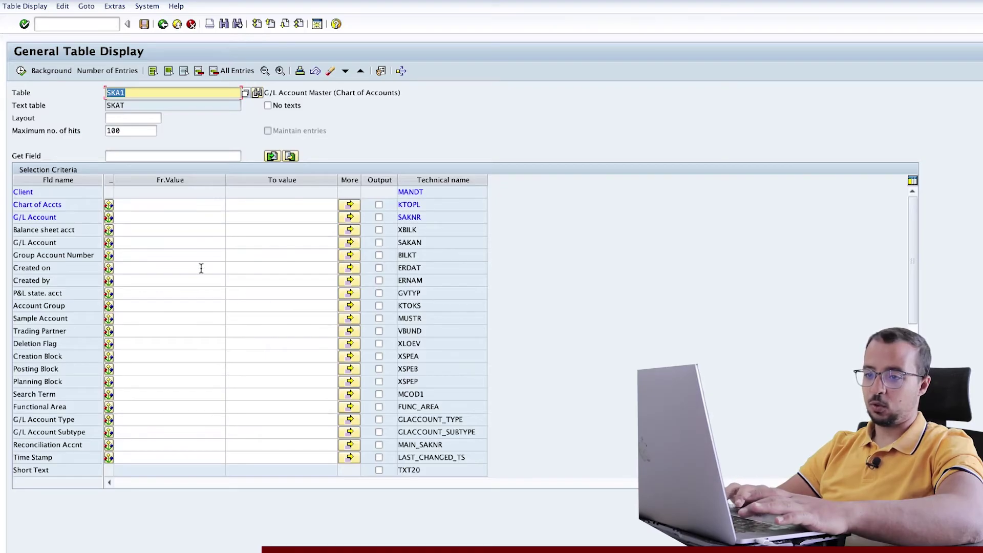
{"action": "left_click", "coordinate": [379, 268]}
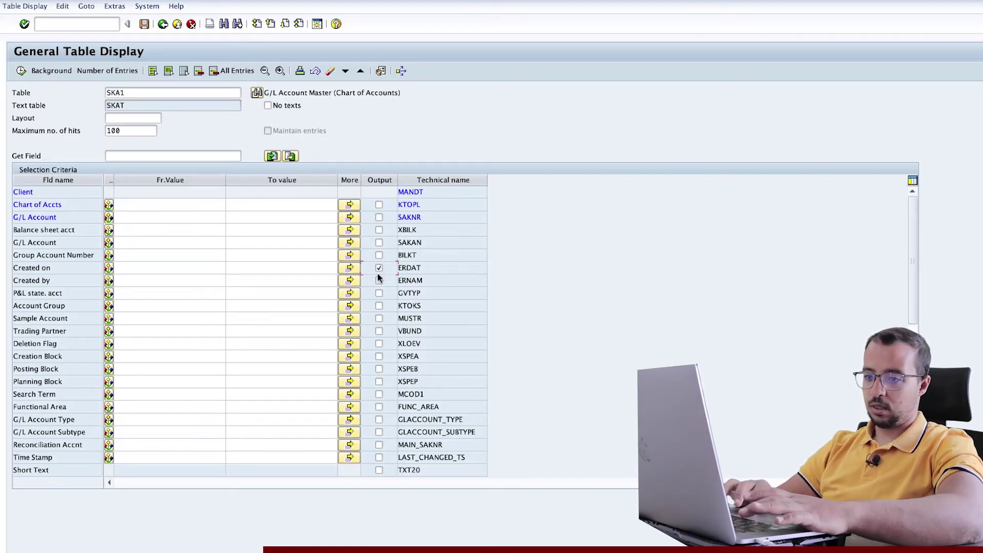
{"action": "left_click", "coordinate": [379, 280]}
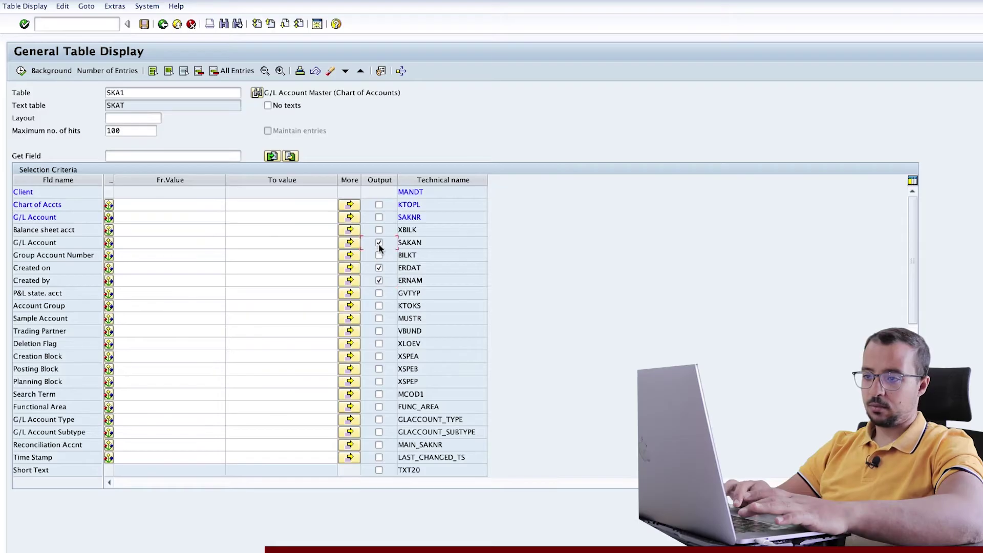
{"action": "left_click", "coordinate": [21, 71]}
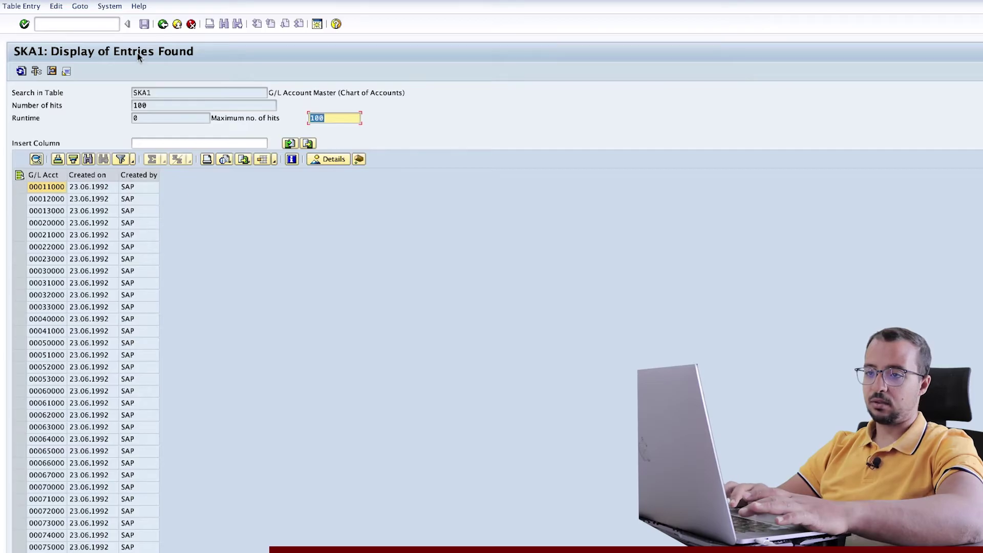
{"action": "left_click", "coordinate": [163, 24]}
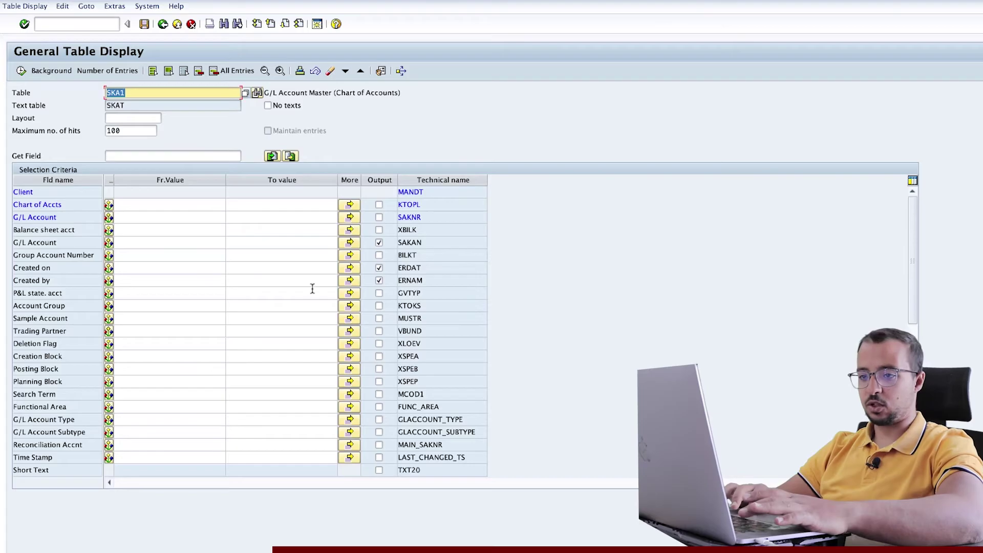
Restrict the output selection to the key fields Chart of Accts and G/L Account (SAKNR), and reselect all fields for output
{"action": "left_click", "coordinate": [374, 270]}
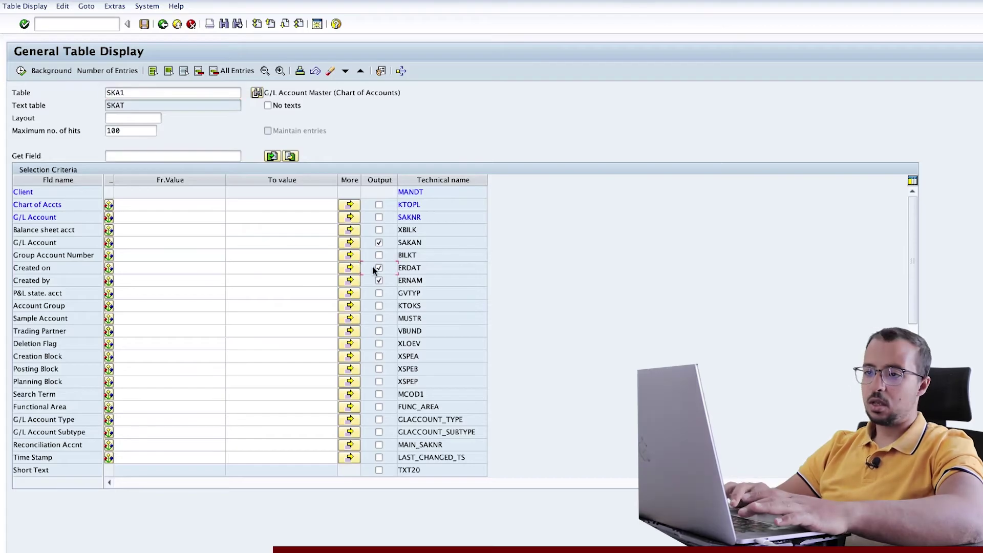
{"action": "left_click", "coordinate": [169, 72]}
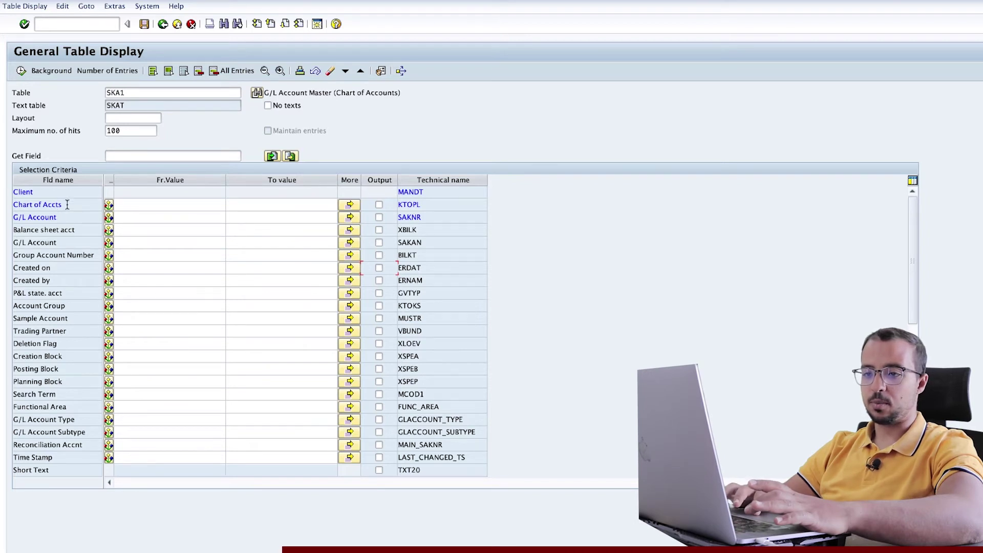
{"action": "left_click", "coordinate": [168, 71]}
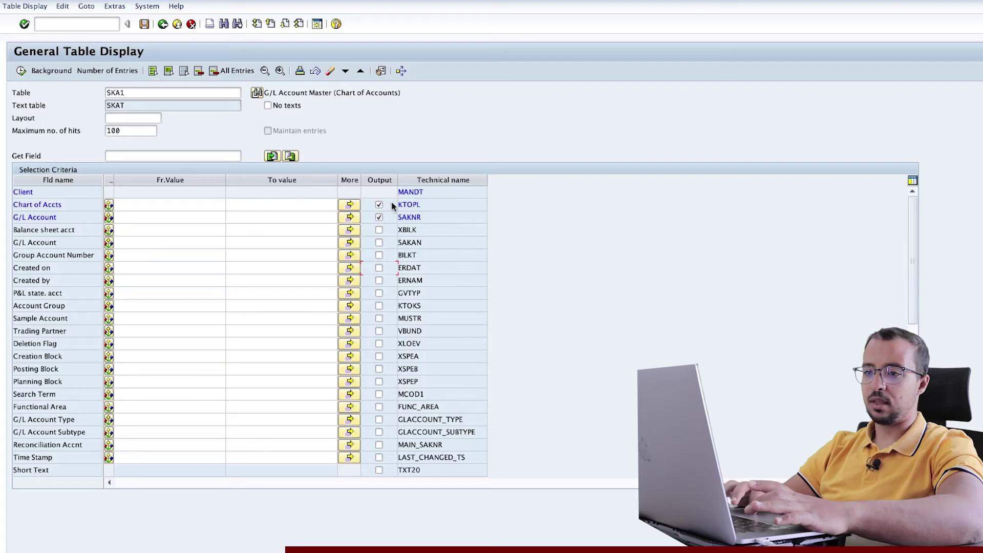
{"action": "left_click", "coordinate": [152, 72]}
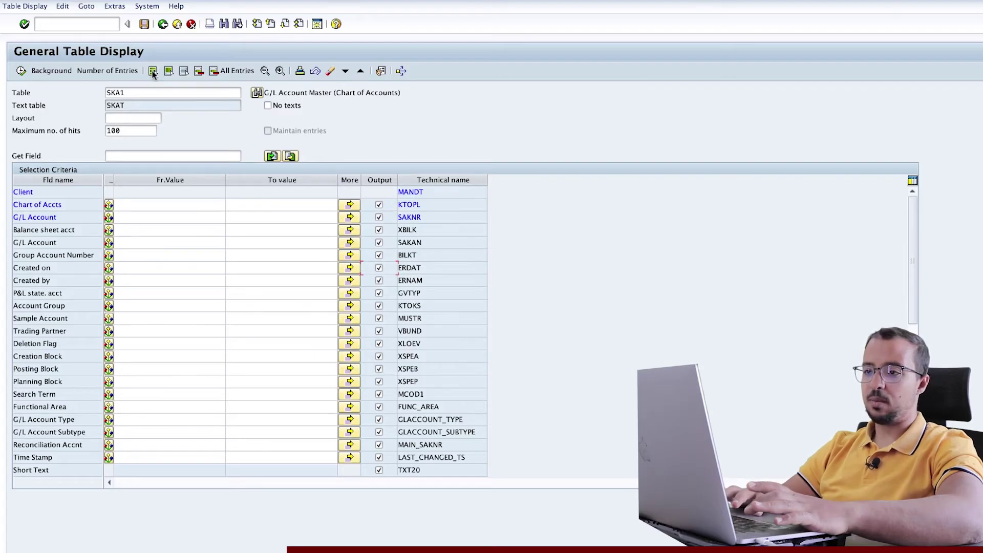
Turn on the technical view of the selection criteria to show data types, lengths and data elements
{"action": "left_click", "coordinate": [263, 72]}
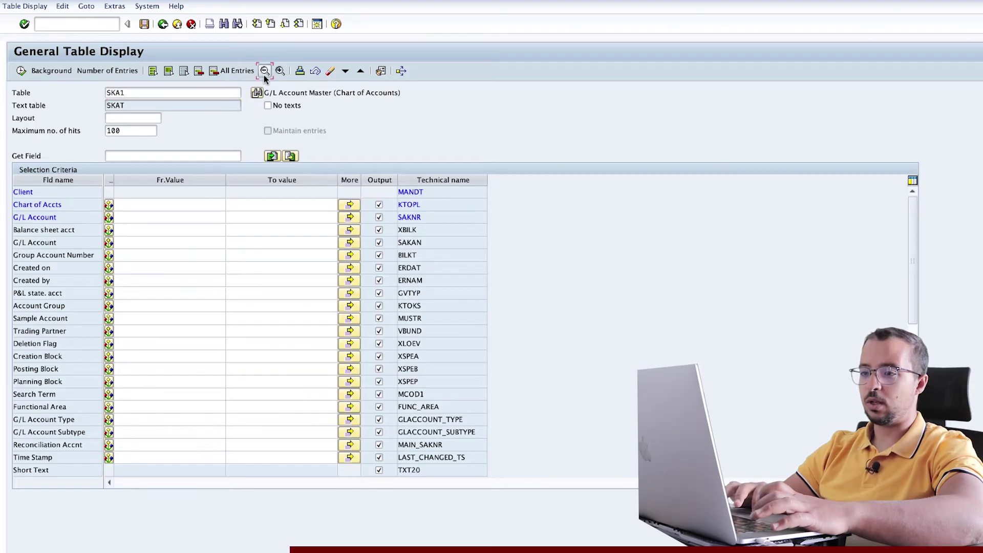
{"action": "left_click", "coordinate": [280, 72]}
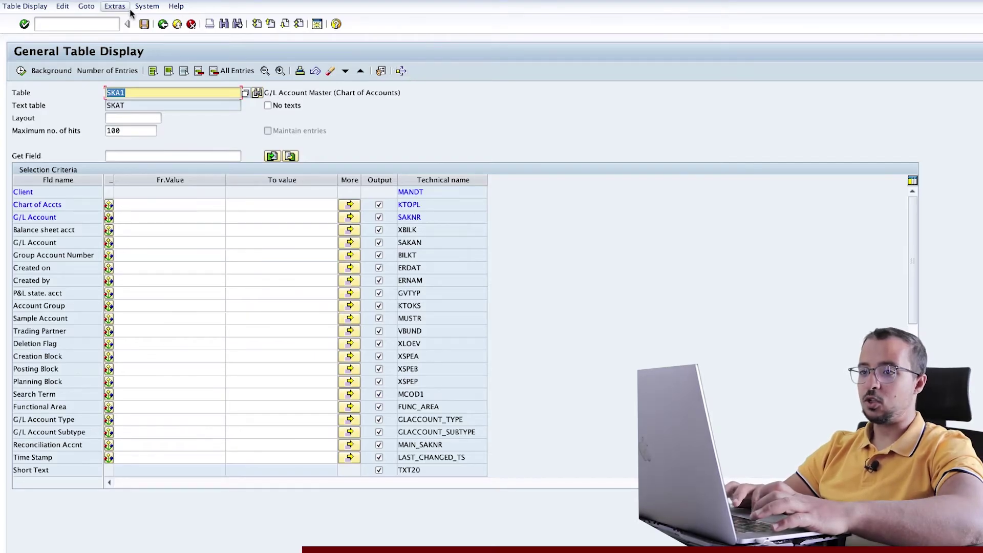
{"action": "left_click", "coordinate": [111, 6]}
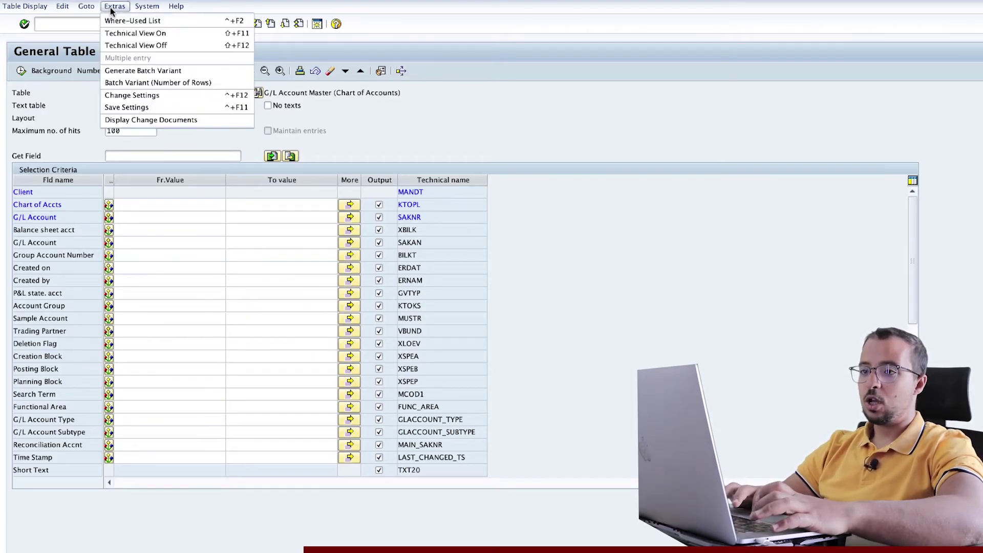
{"action": "left_click", "coordinate": [144, 34]}
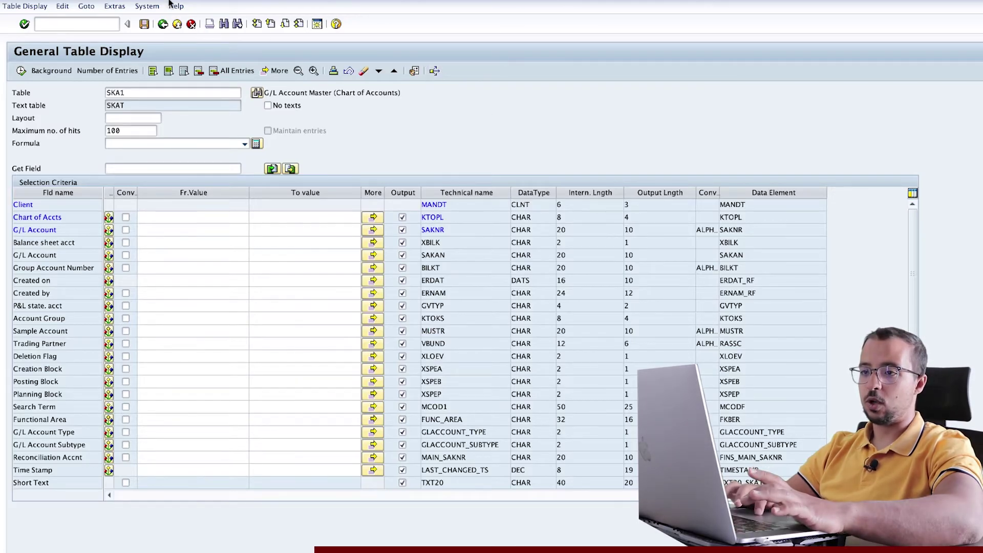
{"action": "left_click", "coordinate": [115, 6]}
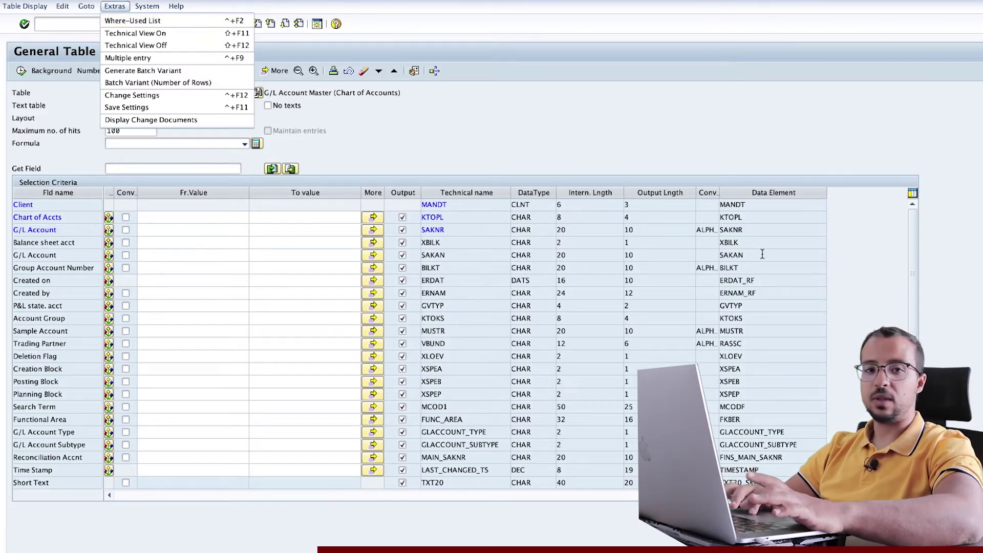
{"action": "left_click", "coordinate": [551, 277]}
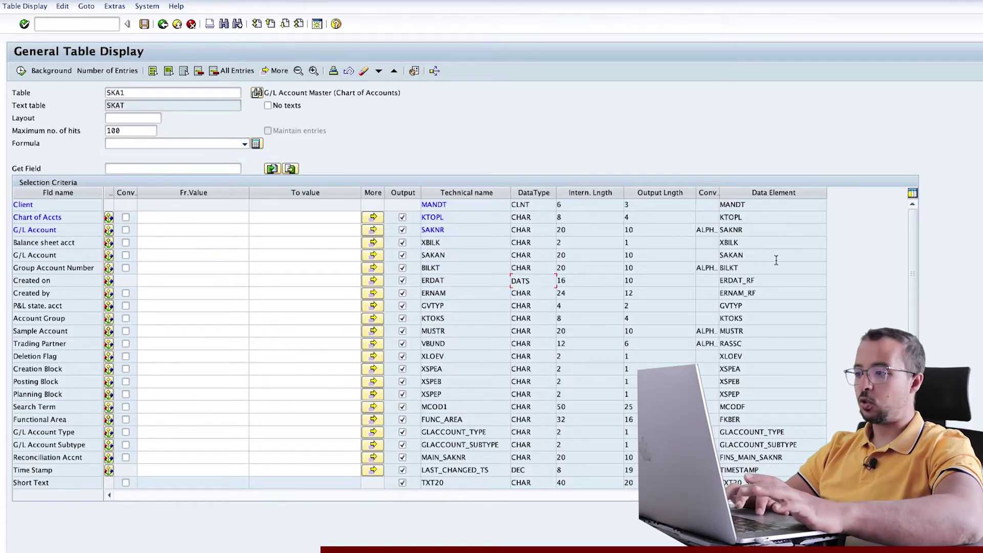
Run a where-used search for data element SAKAN in table fields and return to the selection screen
{"action": "left_click", "coordinate": [751, 258]}
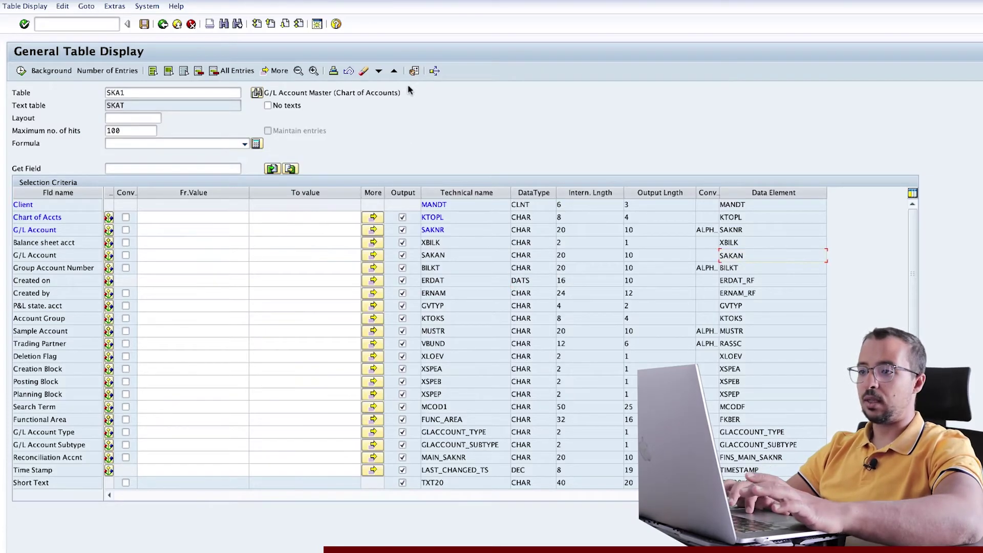
{"action": "left_click", "coordinate": [433, 73]}
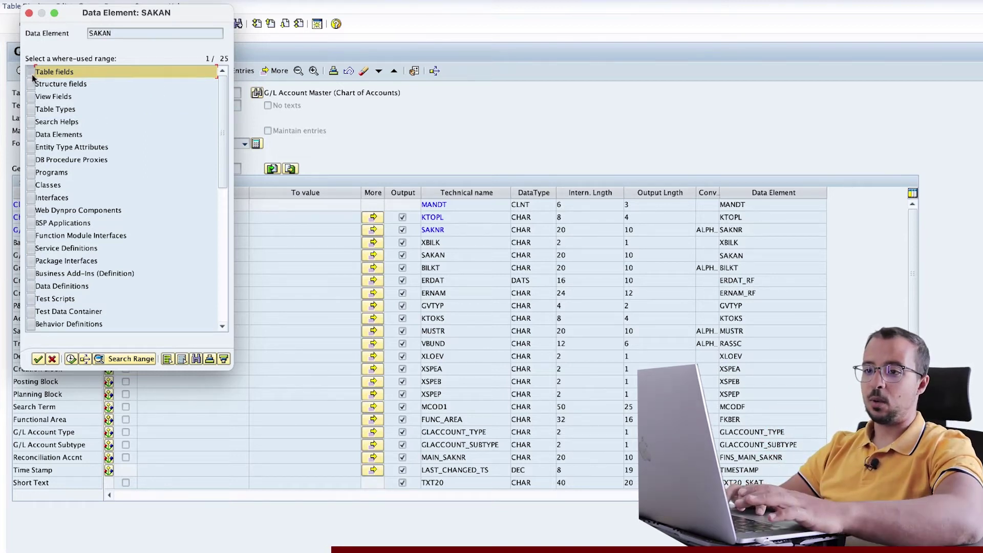
{"action": "left_click", "coordinate": [38, 359]}
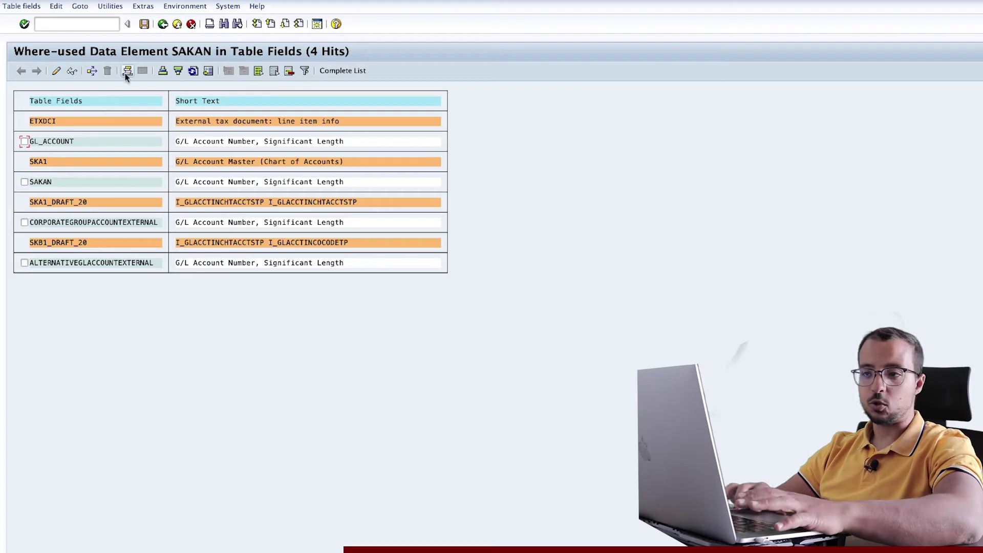
{"action": "left_click", "coordinate": [163, 24]}
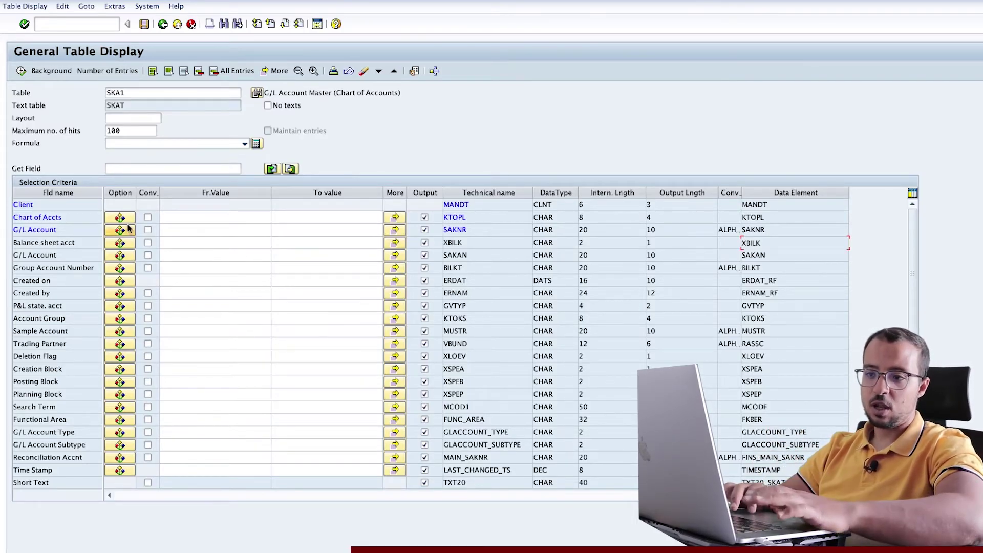
Set the Chart of Accts selection range from 1 to 10
{"action": "left_click", "coordinate": [321, 219]}
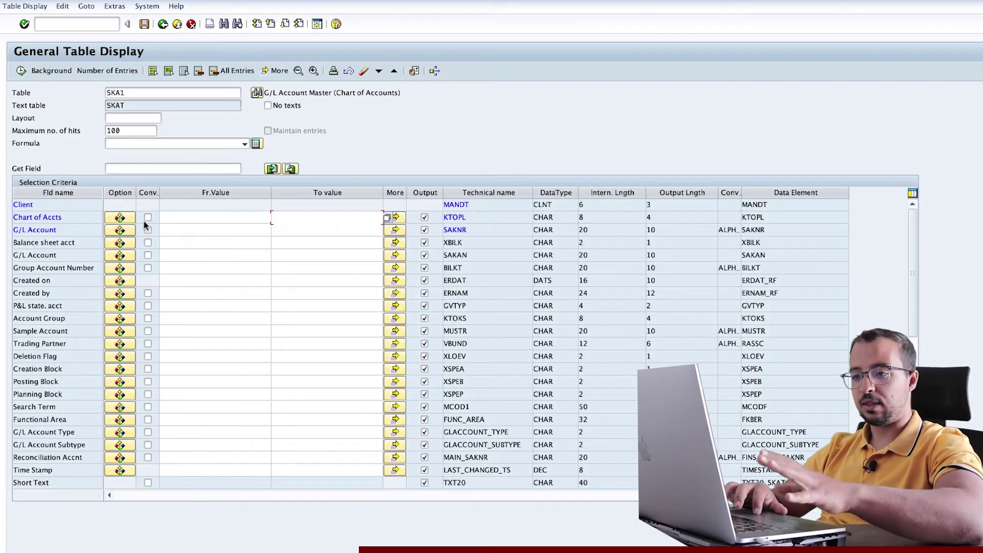
{"action": "left_click", "coordinate": [193, 219]}
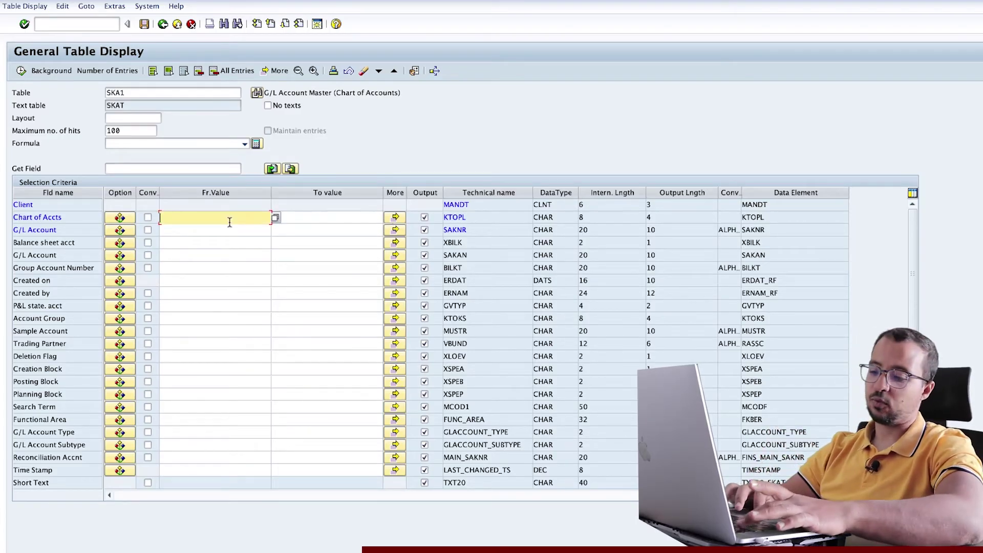
{"action": "left_click", "coordinate": [316, 217]}
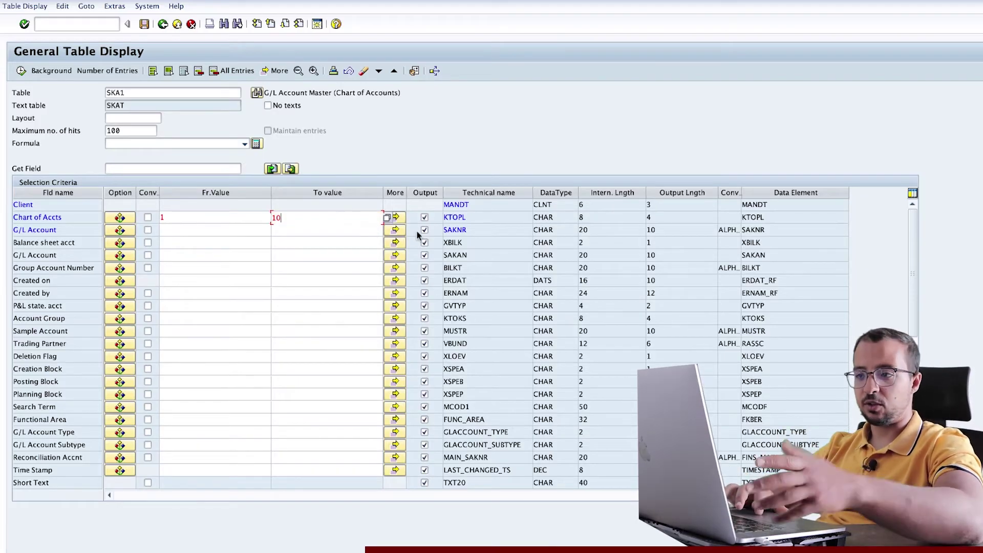
Open the multiple selection for Chart of Accts and add a second range from 20 to 30
{"action": "left_click", "coordinate": [395, 217]}
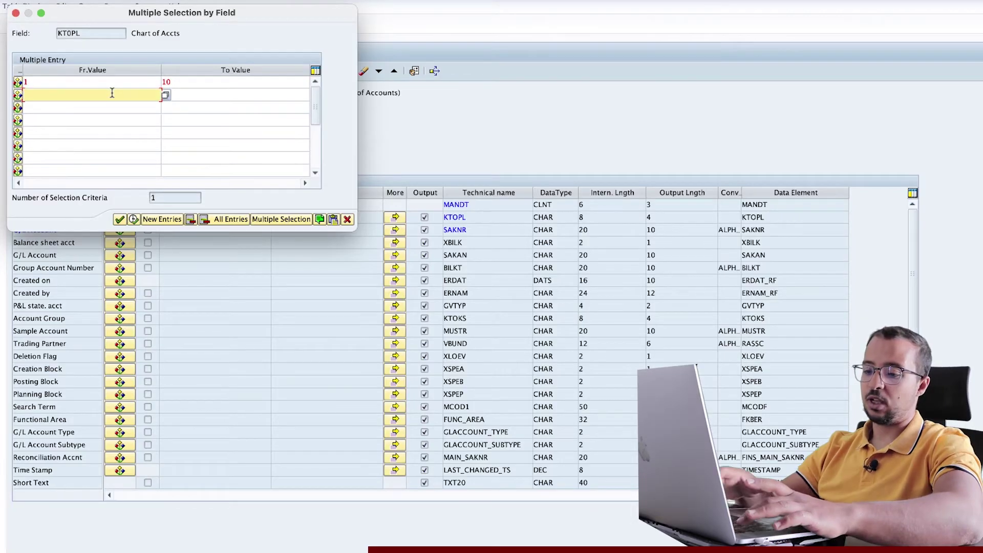
{"action": "key", "text": "BackSpace"}
{"action": "key", "text": "BackSpace"}
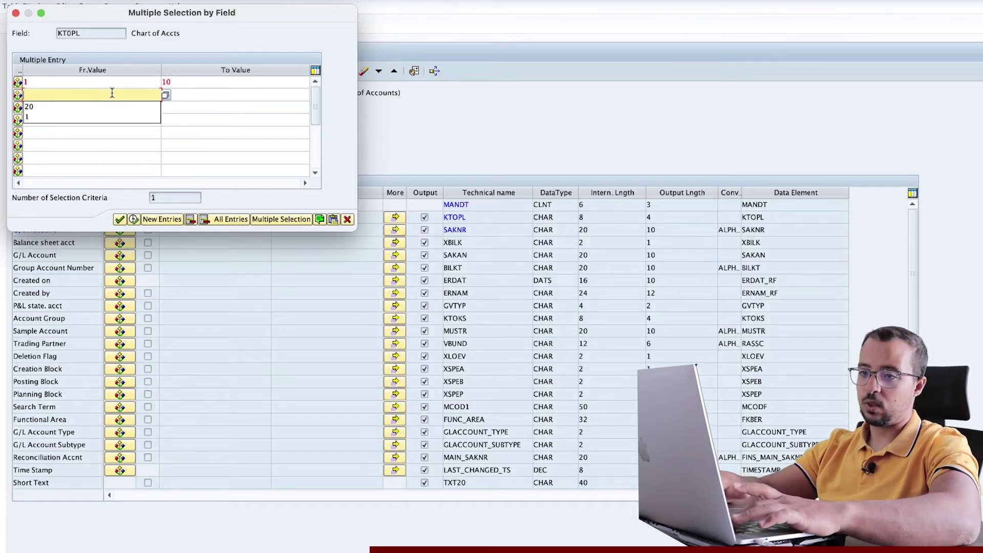
{"action": "type", "text": "20"}
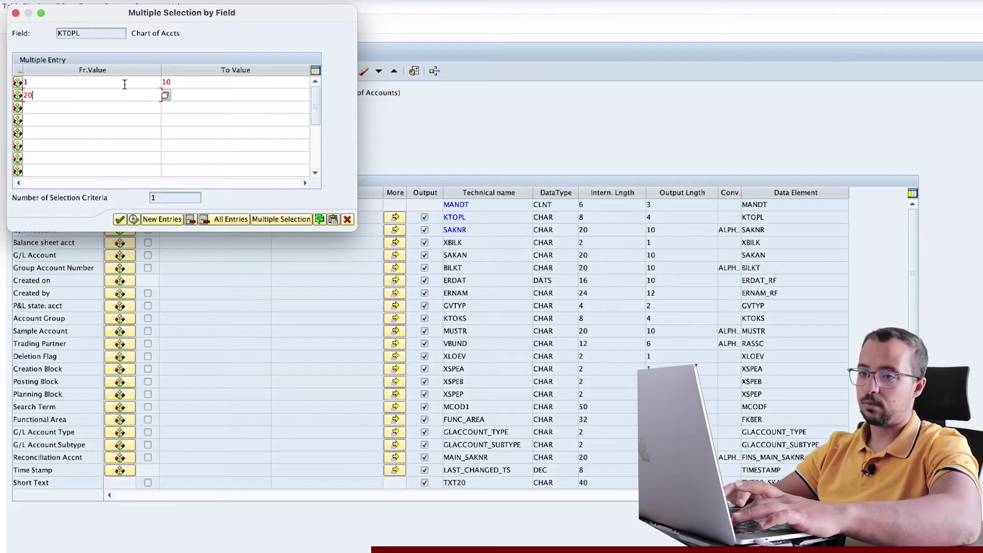
{"action": "left_click", "coordinate": [201, 92]}
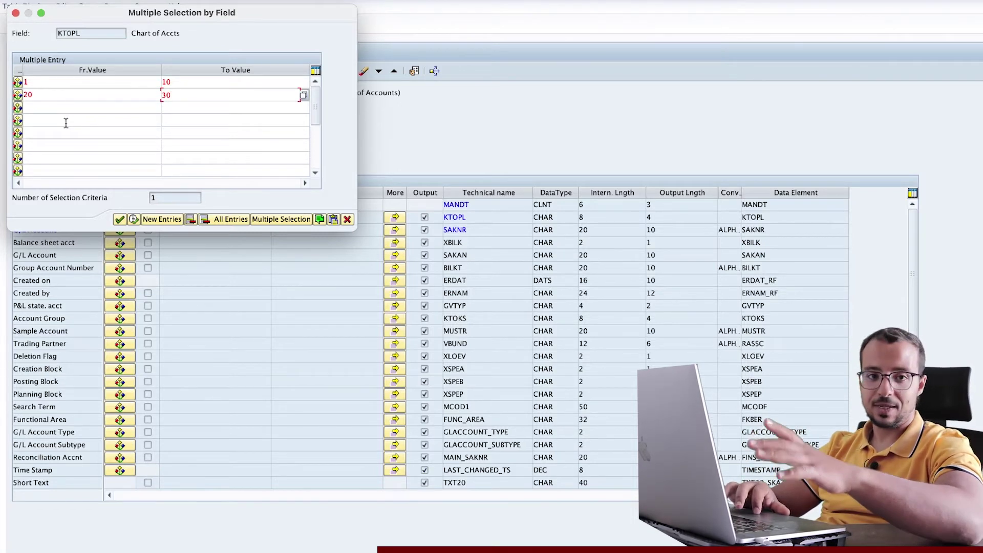
Exclude the single value 25 from Chart of Accts with the option Do not select: Equal to
{"action": "left_click", "coordinate": [18, 109]}
{"action": "double_click", "coordinate": [128, 202]}
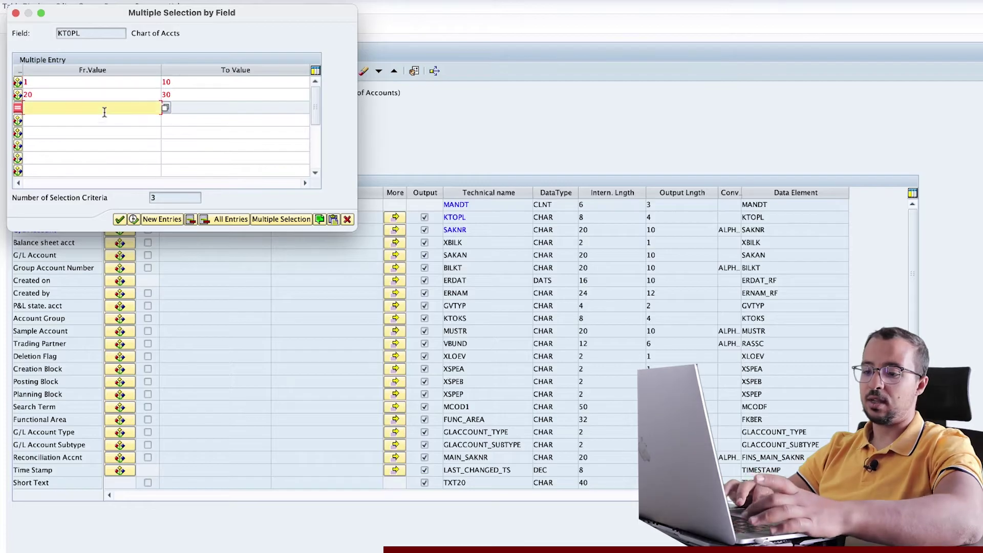
{"action": "type", "text": "25"}
{"action": "key", "text": "Return"}
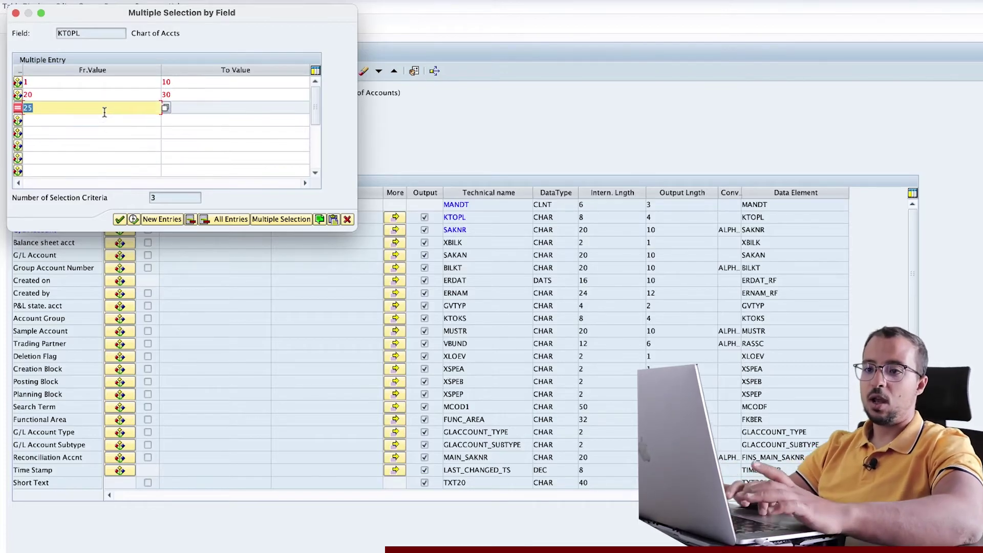
Exclude the range 22 to 24 from Chart of Accts with the option Do not select: Include range
{"action": "left_click", "coordinate": [17, 123]}
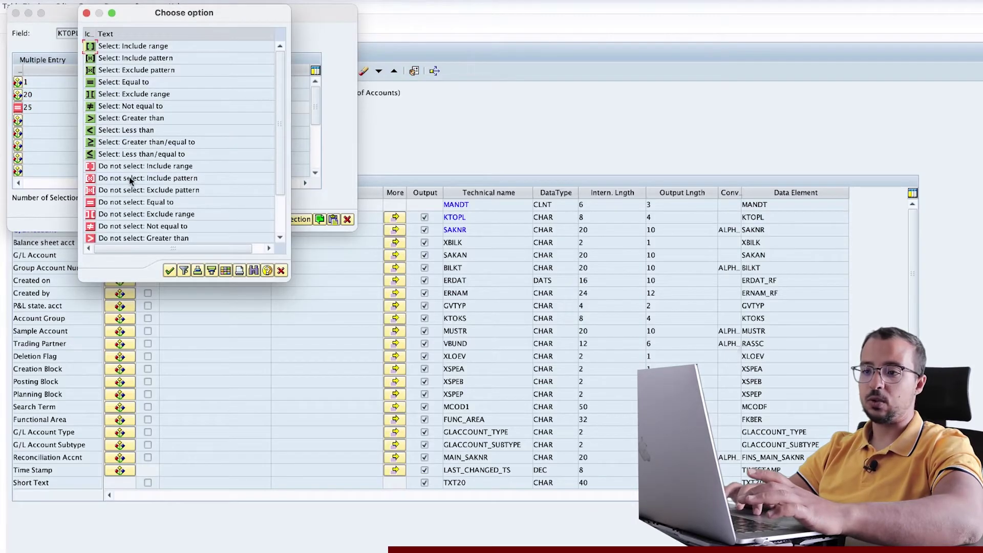
{"action": "double_click", "coordinate": [132, 167]}
{"action": "left_click", "coordinate": [93, 123]}
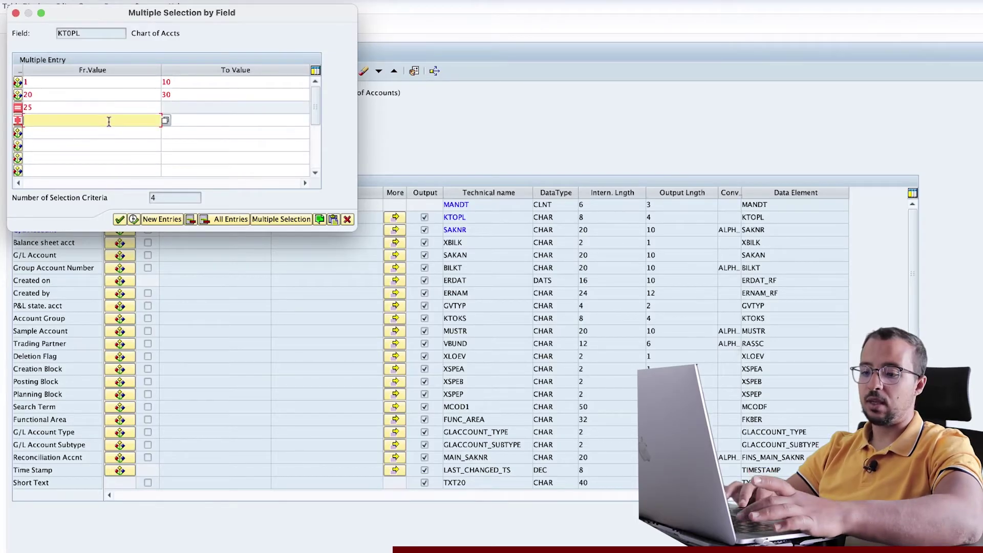
{"action": "type", "text": "22"}
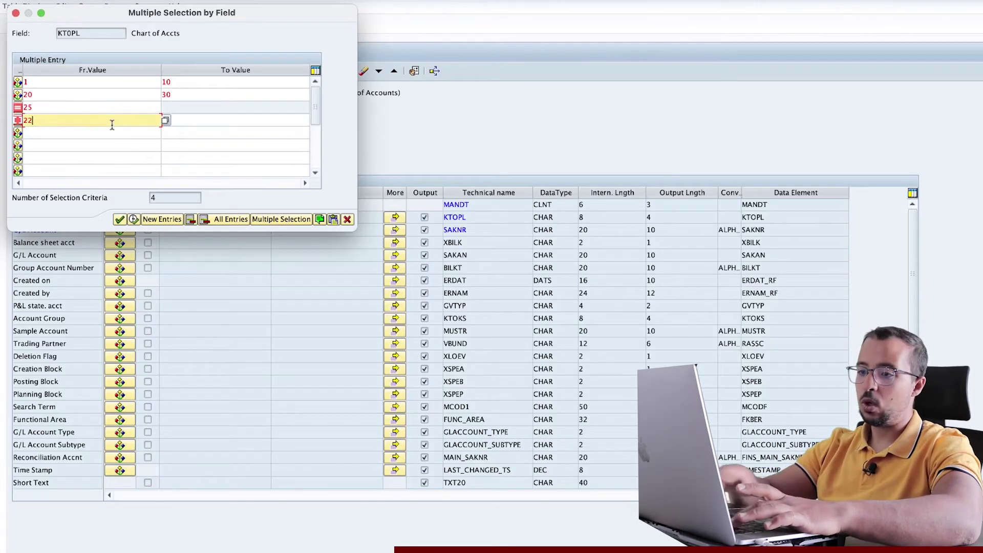
{"action": "left_click", "coordinate": [215, 120]}
{"action": "type", "text": "2"}
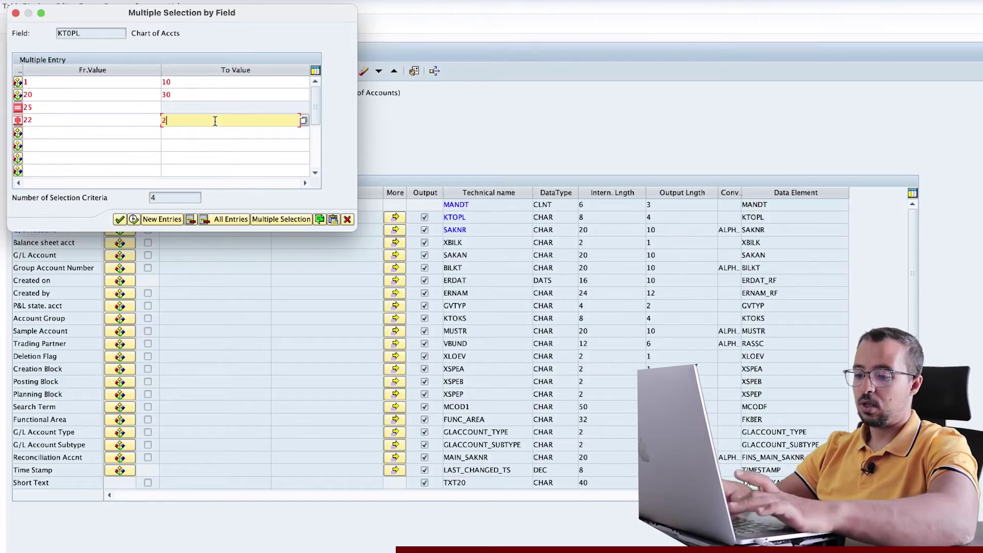
{"action": "type", "text": "4"}
{"action": "key", "text": "Return"}
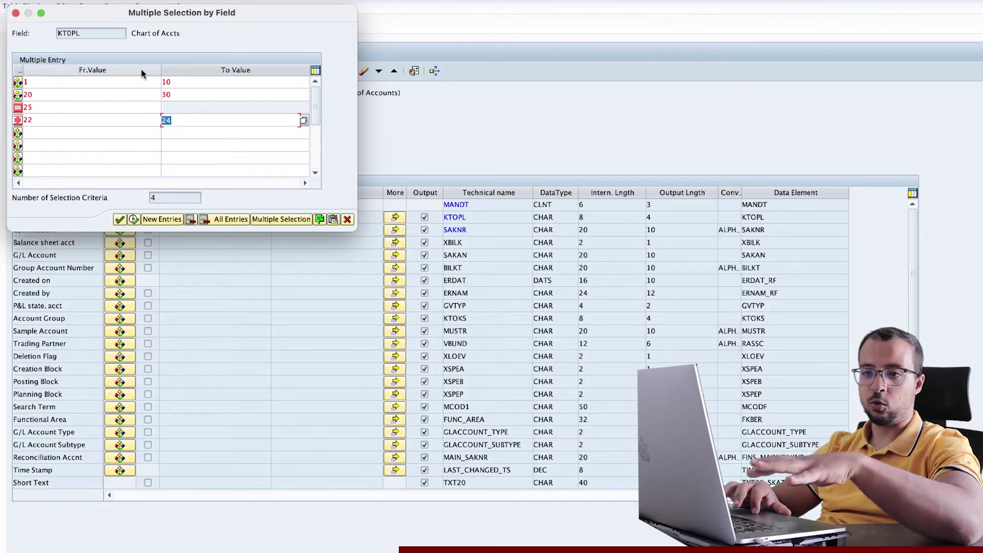
Review the available select and do-not-select options for the next empty criteria row, then close the list without choosing one
{"action": "left_click", "coordinate": [48, 109]}
{"action": "left_click", "coordinate": [137, 121]}
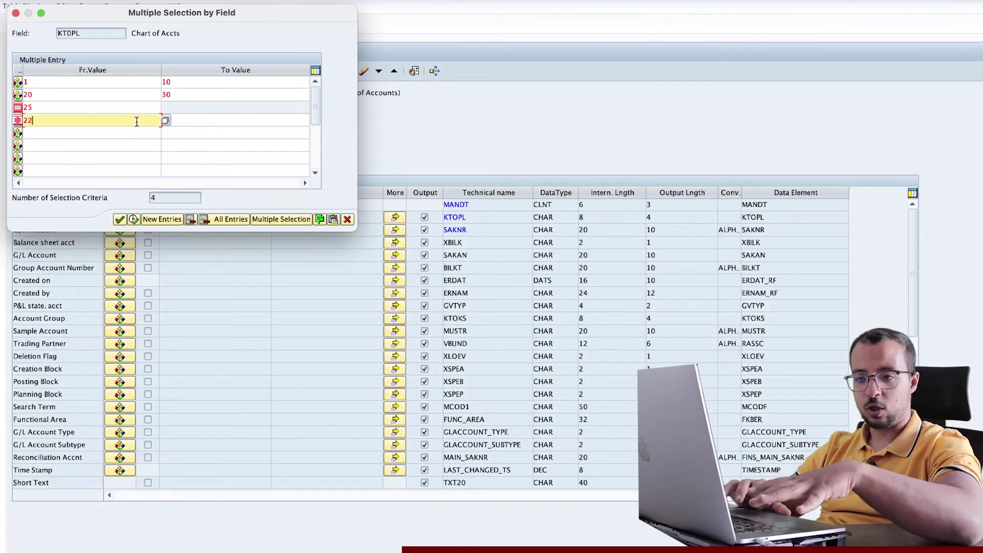
{"action": "left_click", "coordinate": [18, 133]}
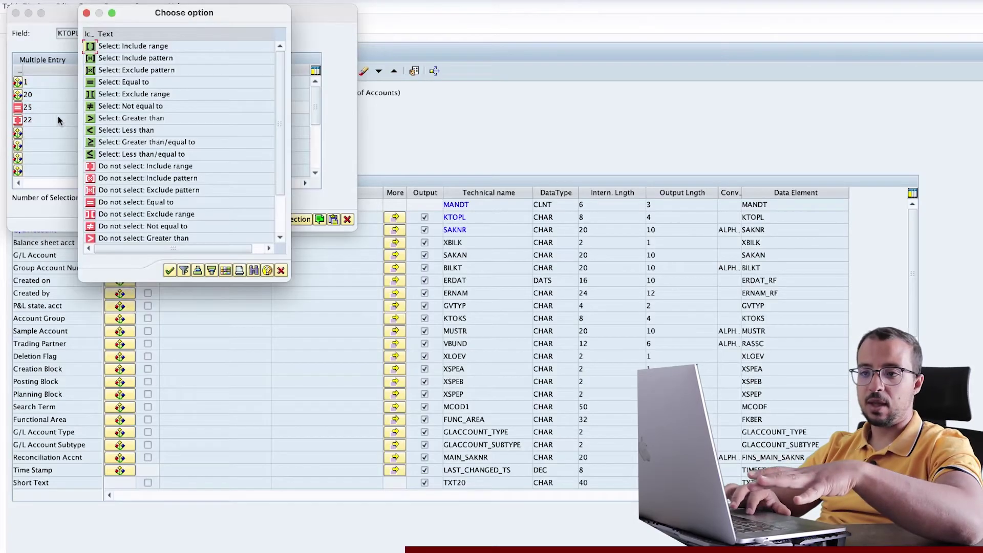
{"action": "scroll", "coordinate": [136, 139], "scroll_direction": "down", "scroll_amount": 2}
{"action": "scroll", "coordinate": [137, 139], "scroll_direction": "right", "scroll_amount": 1}
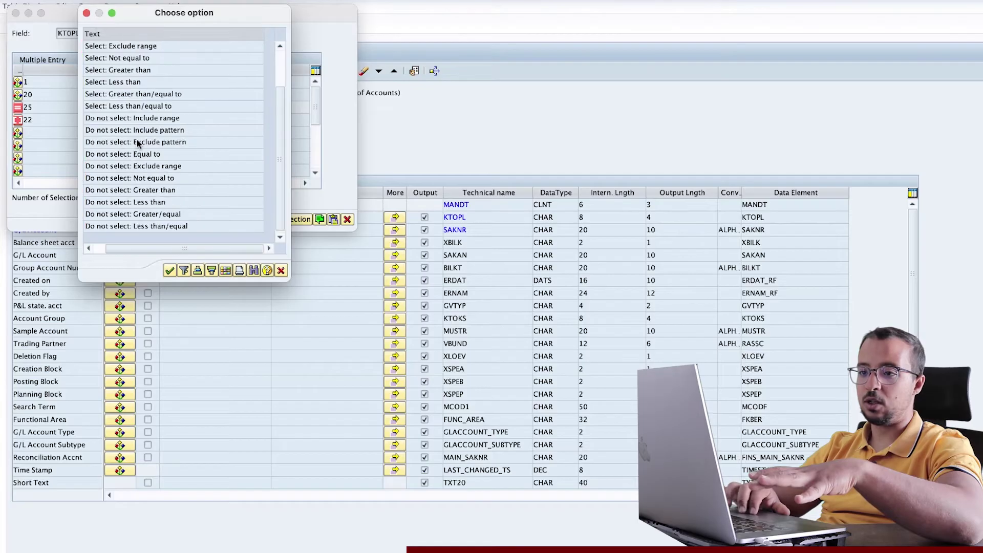
{"action": "scroll", "coordinate": [137, 144], "scroll_direction": "left", "scroll_amount": 1}
{"action": "scroll", "coordinate": [137, 143], "scroll_direction": "up", "scroll_amount": 2}
{"action": "scroll", "coordinate": [137, 144], "scroll_direction": "down", "scroll_amount": 2}
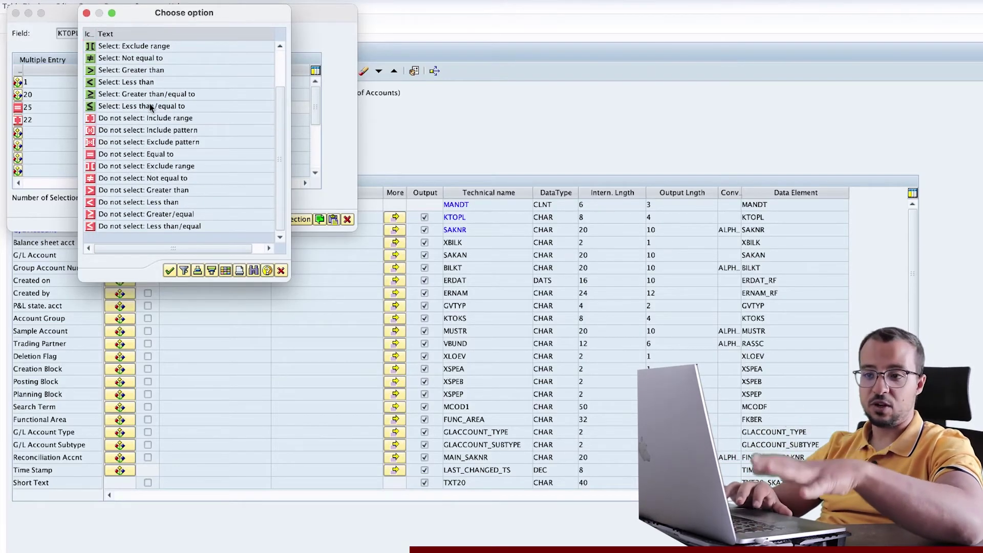
{"action": "scroll", "coordinate": [168, 126], "scroll_direction": "up", "scroll_amount": 2}
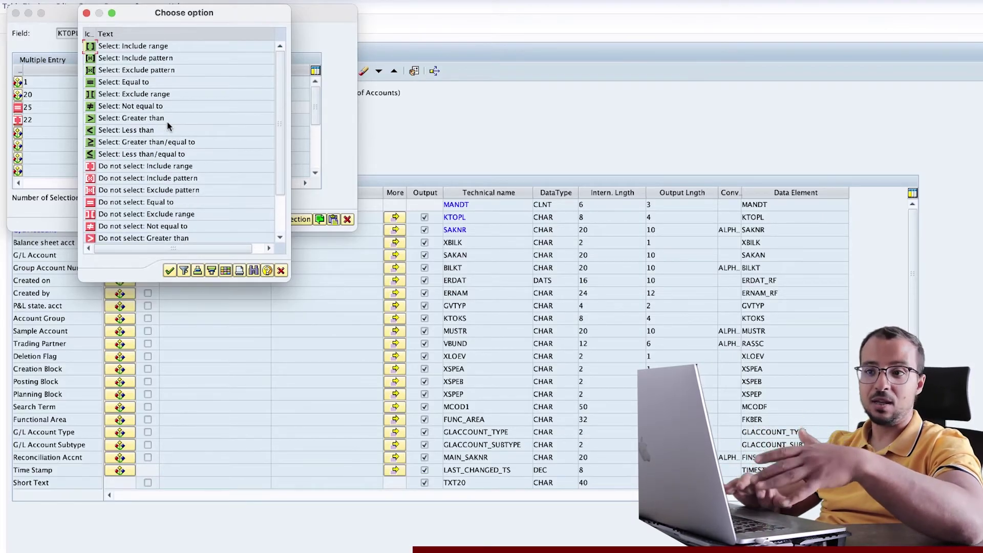
{"action": "scroll", "coordinate": [174, 118], "scroll_direction": "down", "scroll_amount": 1}
{"action": "scroll", "coordinate": [172, 115], "scroll_direction": "up", "scroll_amount": 1}
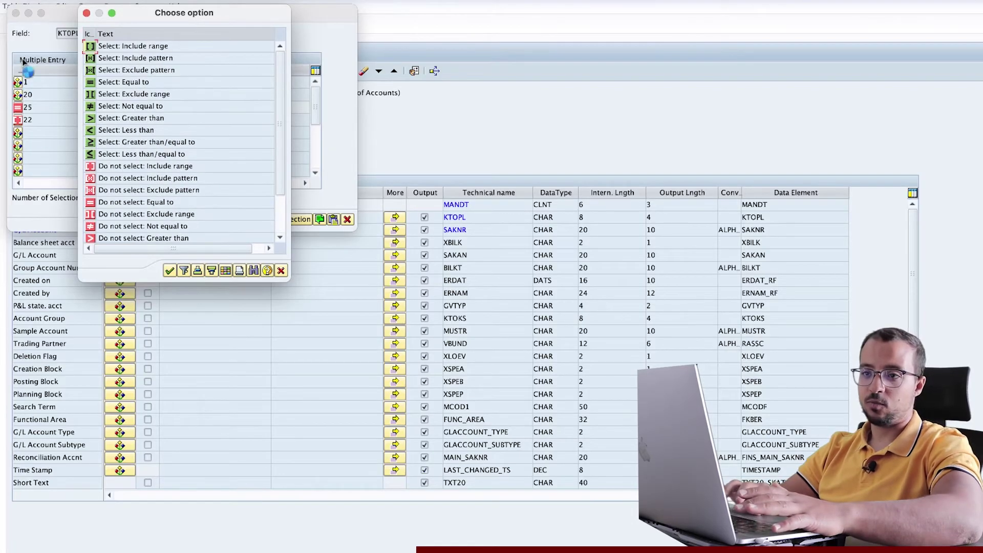
{"action": "left_click", "coordinate": [281, 270]}
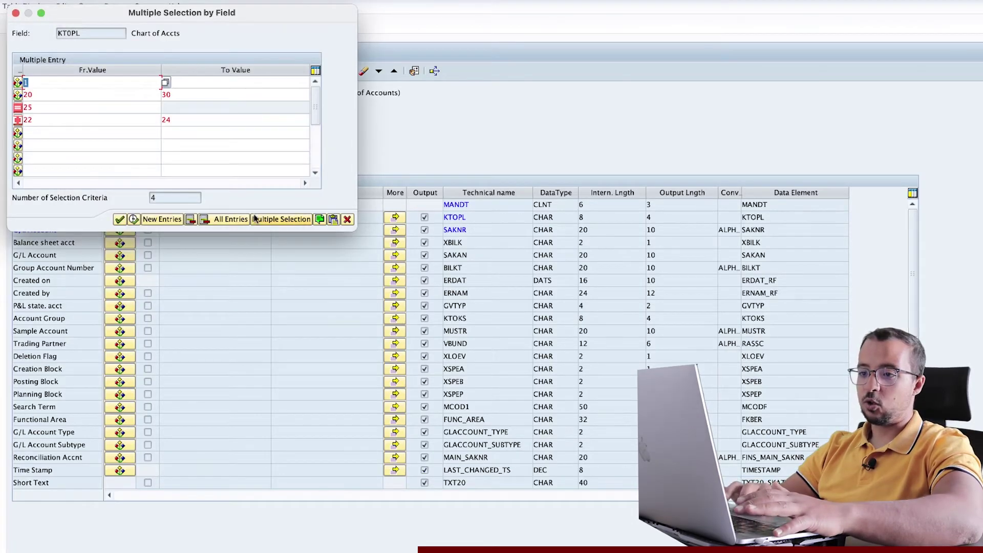
Apply the multiple selection for Chart of Accts and clear all selection criteria entries
{"action": "left_click", "coordinate": [134, 222]}
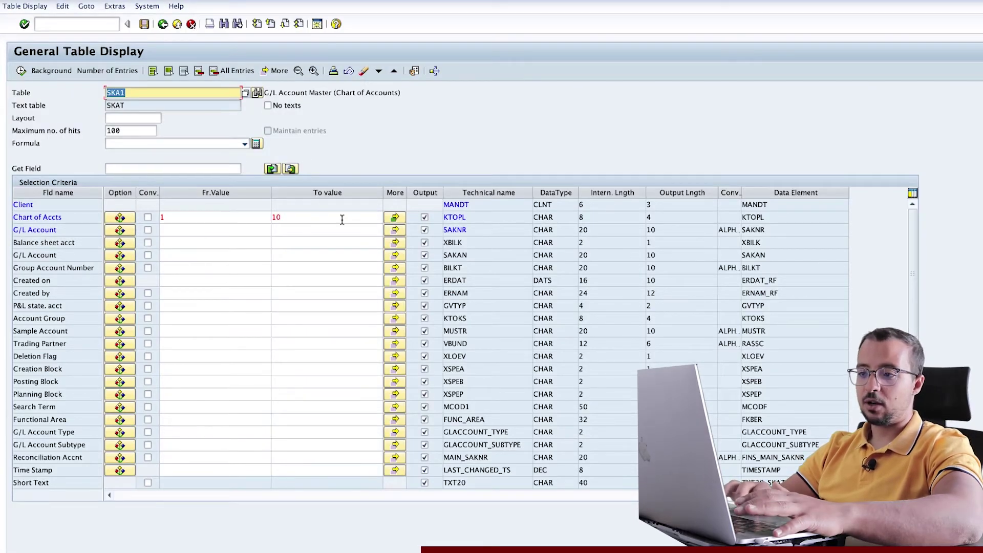
{"action": "left_click", "coordinate": [235, 72]}
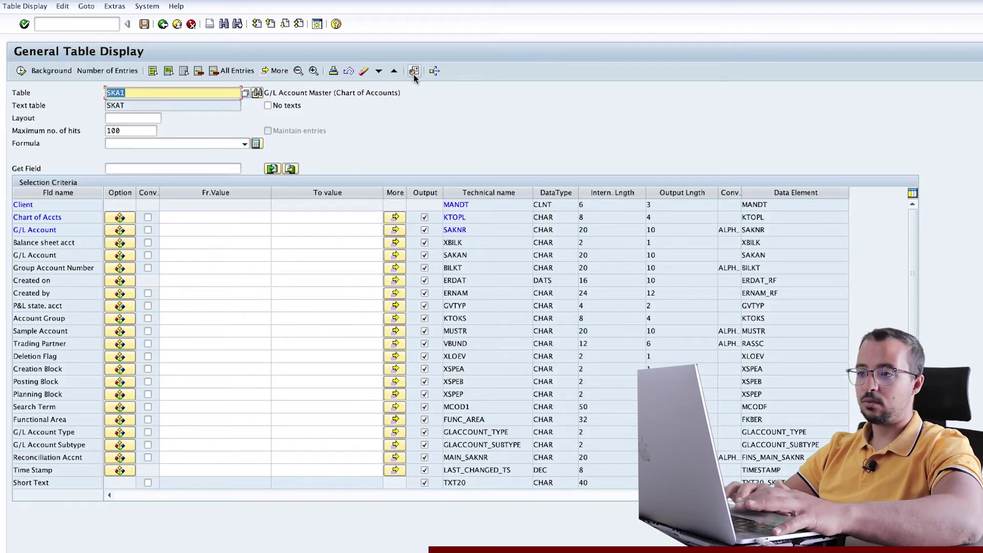
Enable Technical Name as Column Heading in the technical settings and apply the change
{"action": "left_click", "coordinate": [115, 6]}
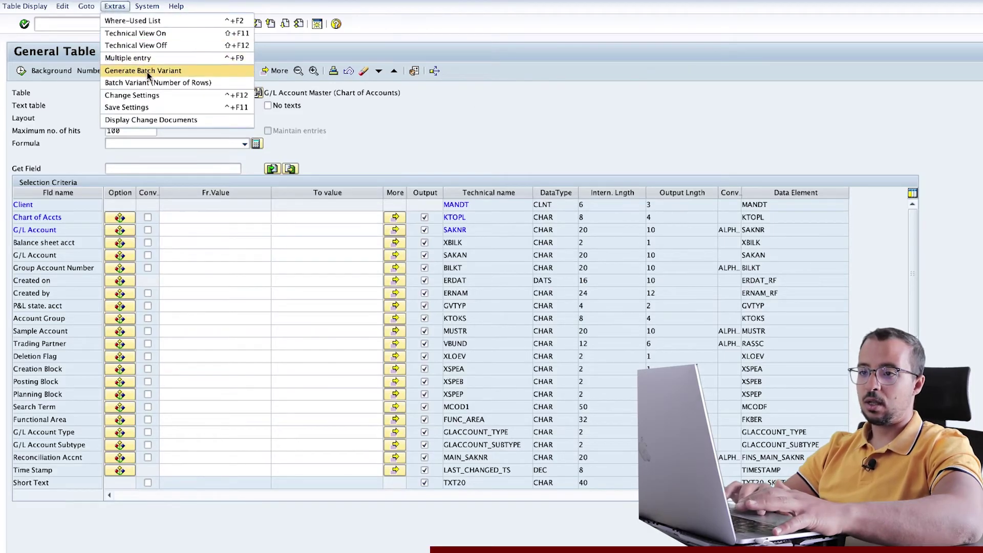
{"action": "left_click", "coordinate": [155, 95]}
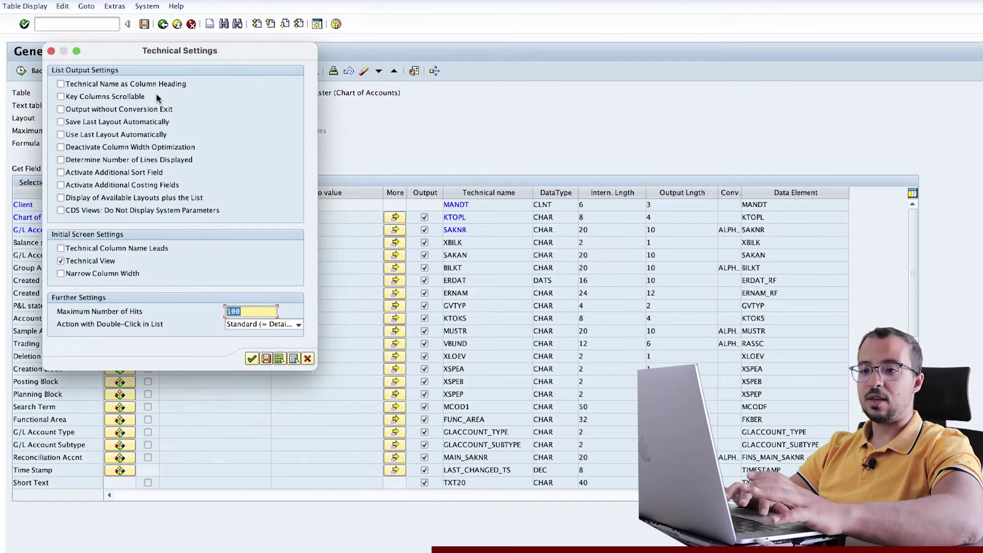
{"action": "left_click_drag", "start_coordinate": [198, 54], "coordinate": [416, 61]}
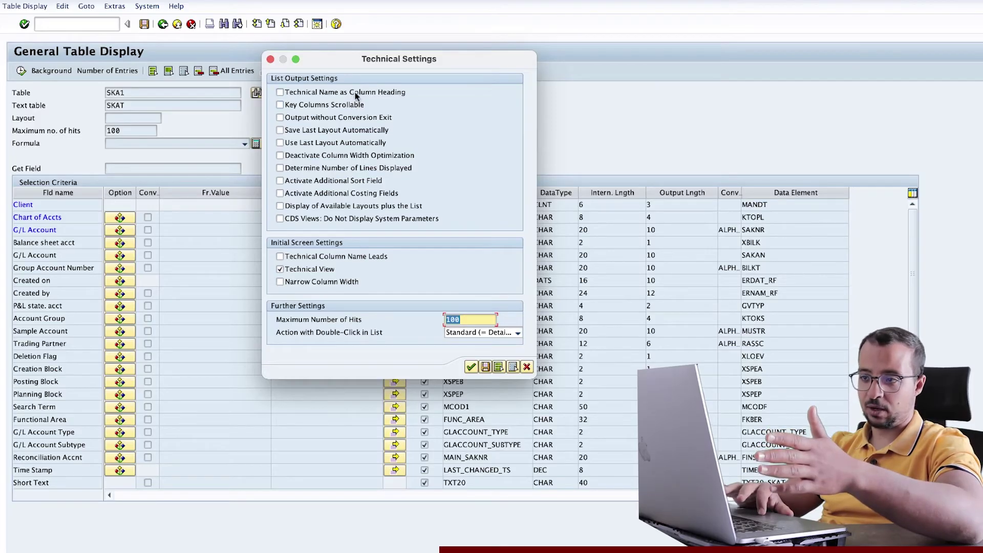
{"action": "left_click", "coordinate": [287, 92]}
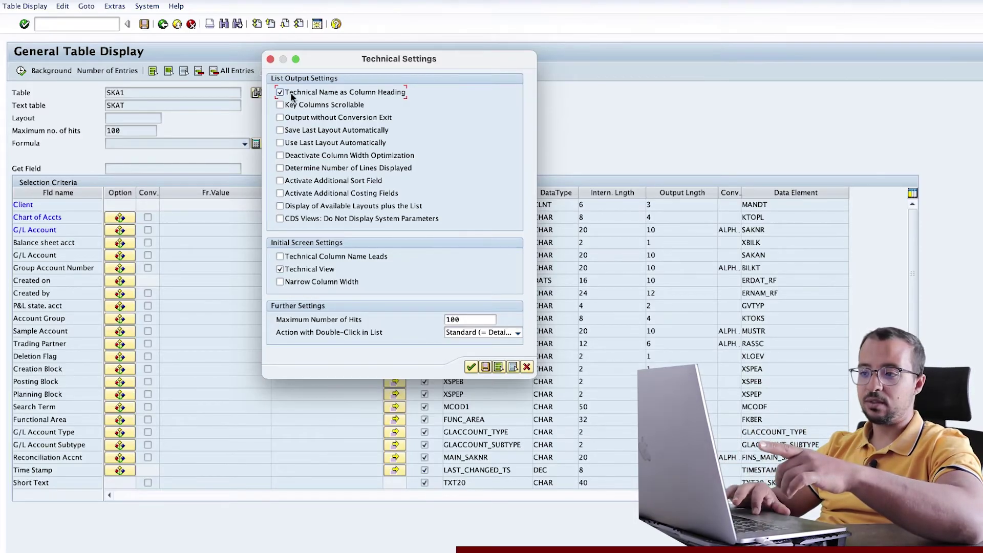
{"action": "left_click", "coordinate": [471, 366]}
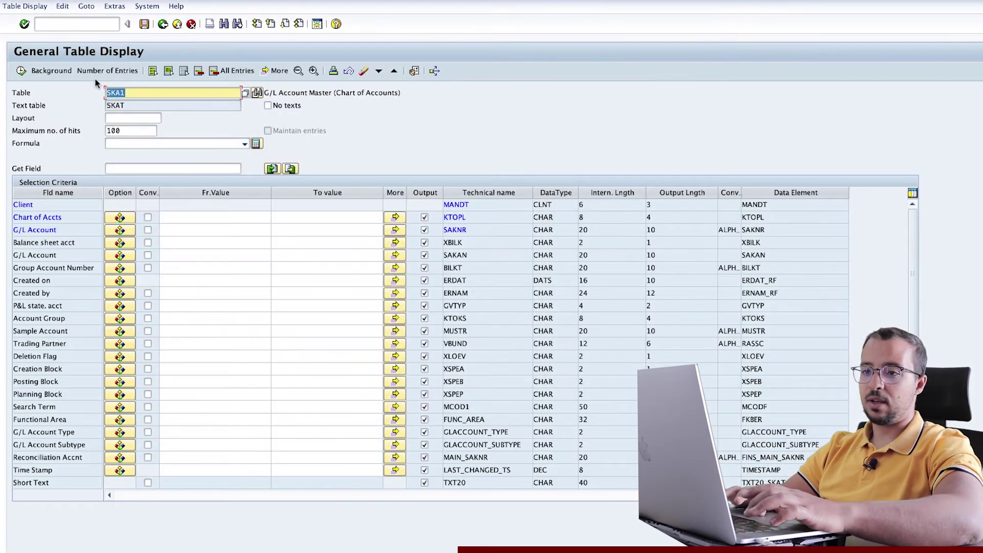
Display the SKA1 entries with technical column headings, widen the SAKNR column and return to the selection screen
{"action": "left_click", "coordinate": [21, 70]}
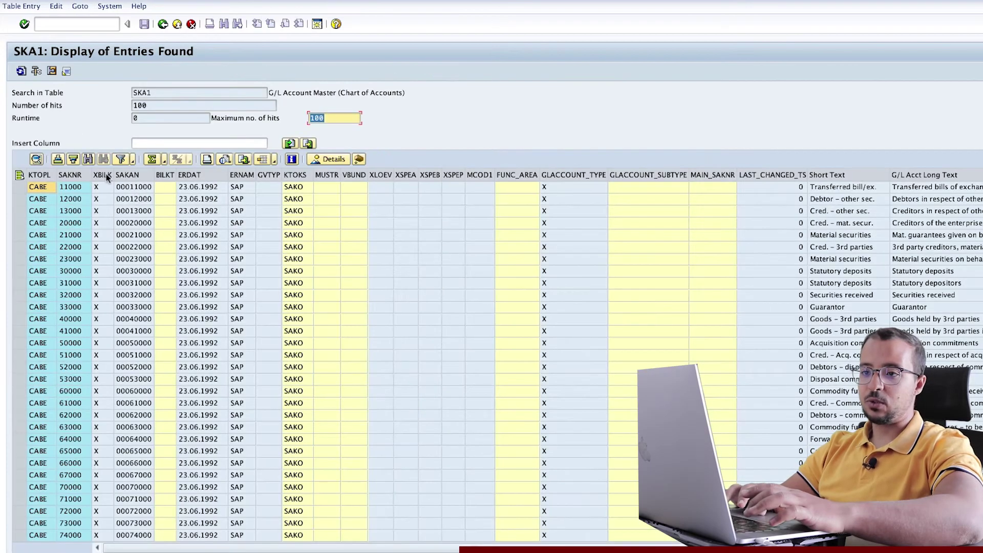
{"action": "double_click", "coordinate": [92, 175]}
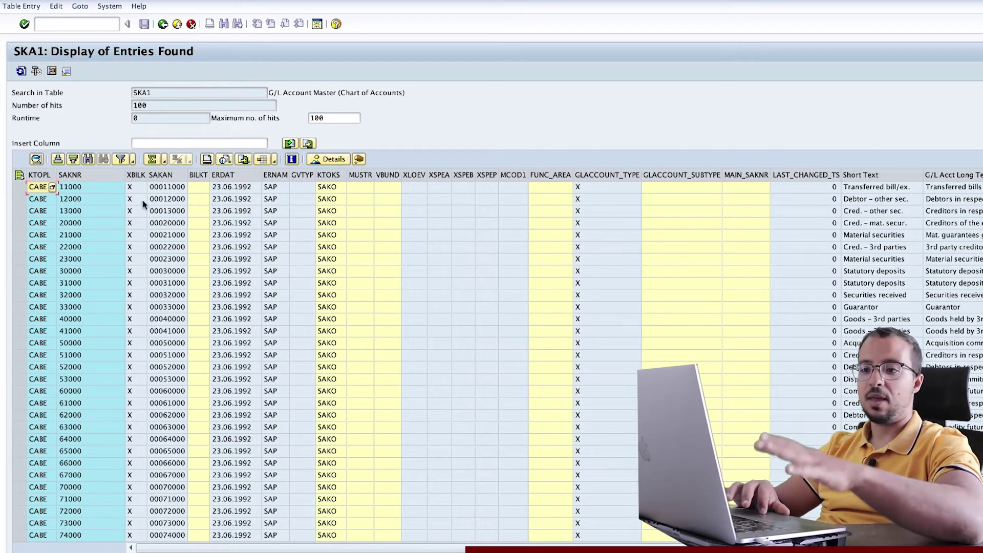
{"action": "left_click", "coordinate": [163, 25]}
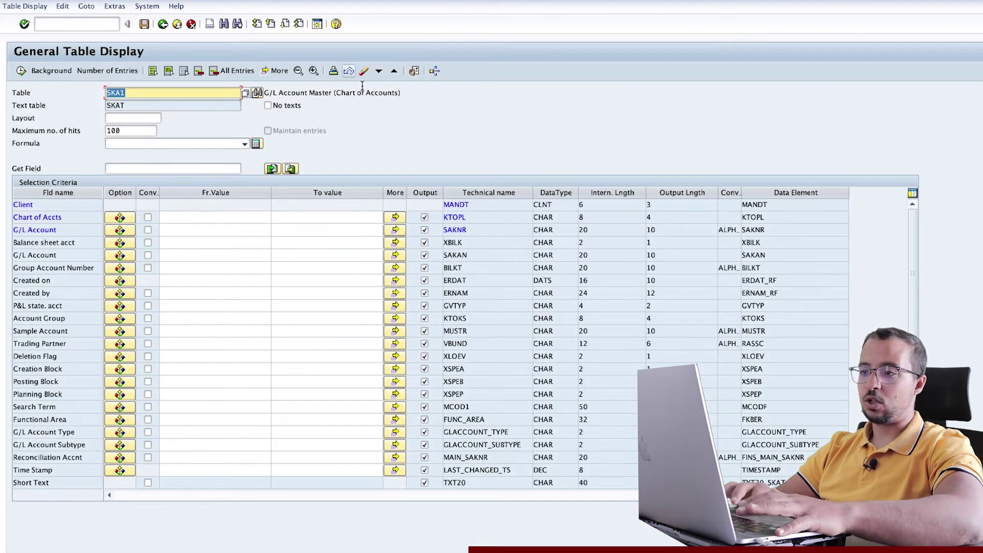
Review the technical settings without changing them, then display the SKA1 entries and look through their columns
{"action": "left_click", "coordinate": [414, 71]}
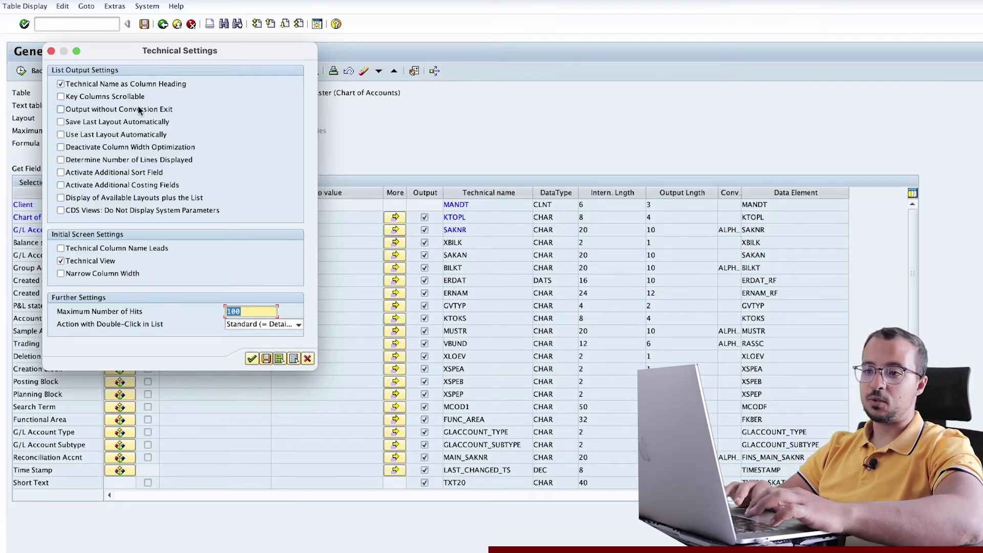
{"action": "left_click", "coordinate": [251, 358]}
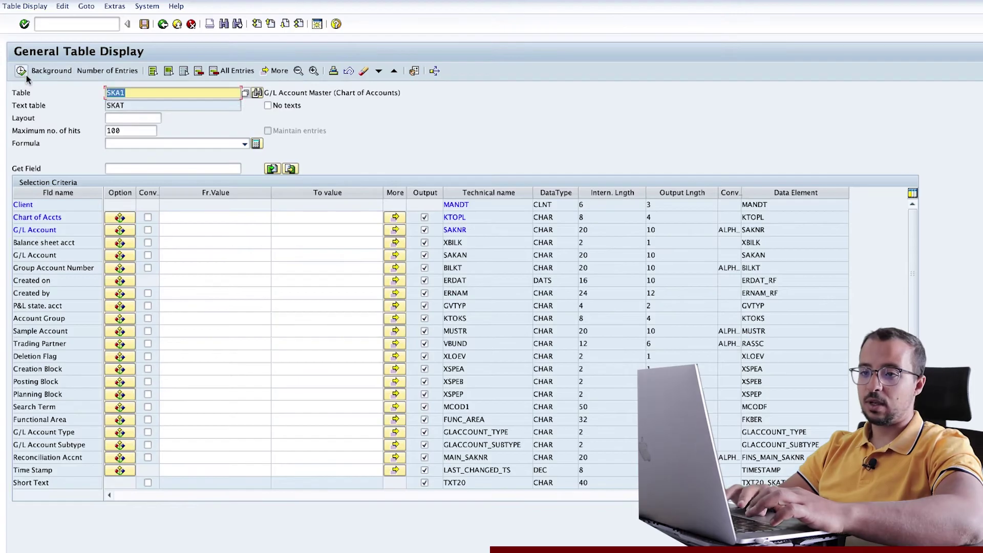
{"action": "scroll", "coordinate": [318, 299], "scroll_direction": "right", "scroll_amount": 5}
{"action": "scroll", "coordinate": [318, 299], "scroll_direction": "left", "scroll_amount": 5}
{"action": "scroll", "coordinate": [318, 300], "scroll_direction": "down", "scroll_amount": 1}
{"action": "scroll", "coordinate": [318, 302], "scroll_direction": "up", "scroll_amount": 2}
{"action": "scroll", "coordinate": [318, 302], "scroll_direction": "right", "scroll_amount": 5}
{"action": "scroll", "coordinate": [317, 302], "scroll_direction": "left", "scroll_amount": 5}
{"action": "scroll", "coordinate": [318, 302], "scroll_direction": "down", "scroll_amount": 1}
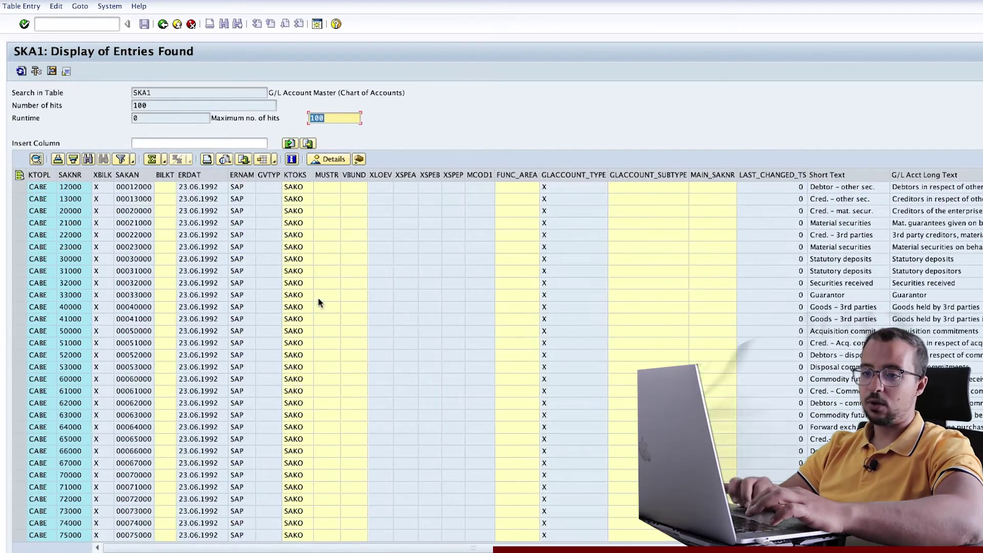
Examine how the key columns KTOPL and SAKNR behave across the width of the list, then return to the selection screen
{"action": "left_click", "coordinate": [71, 175]}
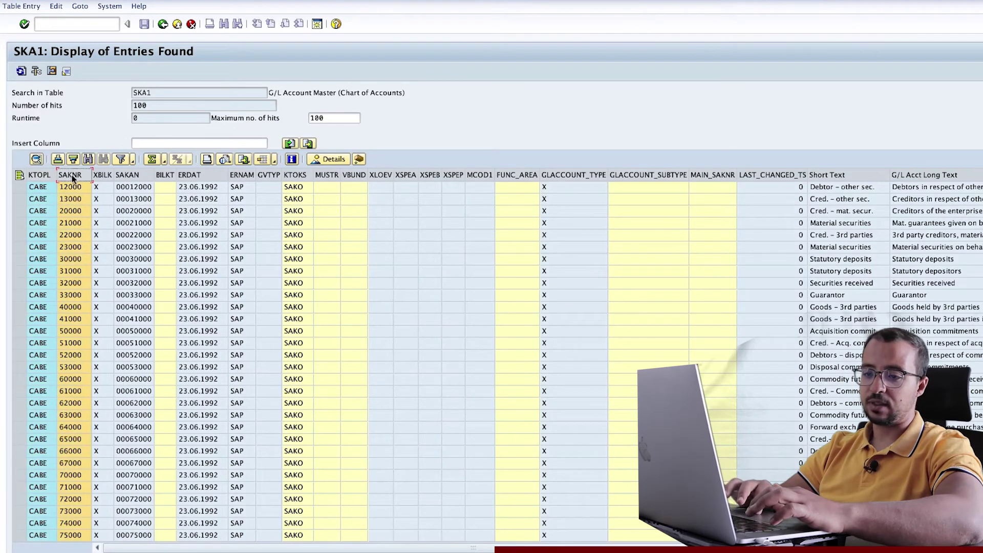
{"action": "scroll", "coordinate": [155, 227], "scroll_direction": "right", "scroll_amount": 5}
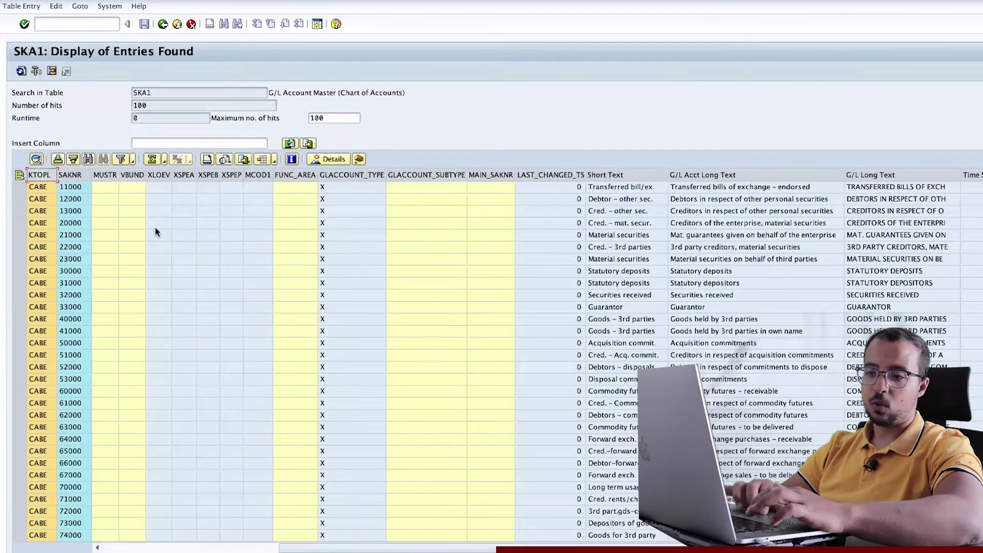
{"action": "scroll", "coordinate": [155, 228], "scroll_direction": "left", "scroll_amount": 3}
{"action": "scroll", "coordinate": [156, 227], "scroll_direction": "down", "scroll_amount": 1}
{"action": "scroll", "coordinate": [155, 227], "scroll_direction": "down", "scroll_amount": 2}
{"action": "scroll", "coordinate": [155, 227], "scroll_direction": "right", "scroll_amount": 5}
{"action": "scroll", "coordinate": [155, 228], "scroll_direction": "left", "scroll_amount": 5}
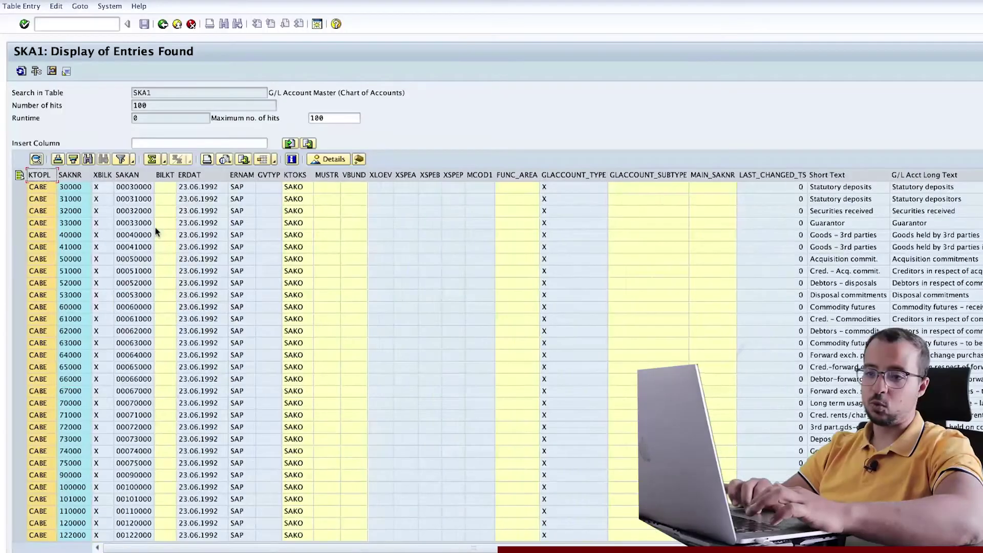
{"action": "scroll", "coordinate": [155, 227], "scroll_direction": "right", "scroll_amount": 4}
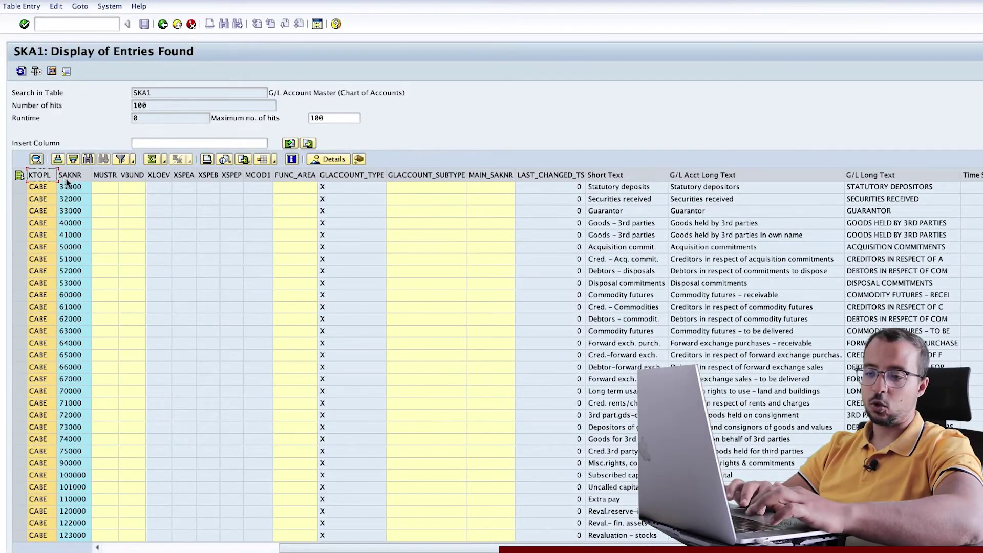
{"action": "left_click", "coordinate": [163, 24]}
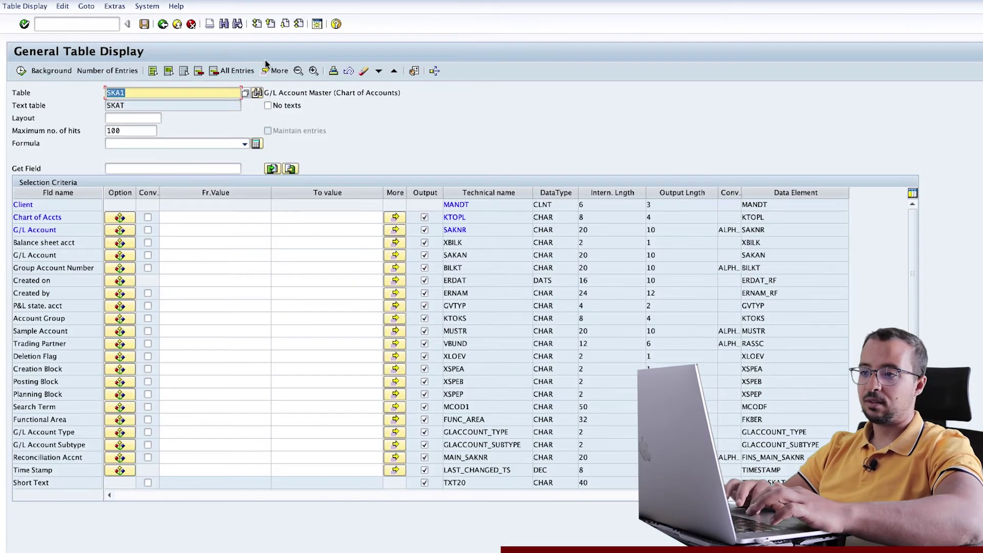
Enable Key Columns Scrollable in the technical settings and apply the change
{"action": "left_click", "coordinate": [414, 70]}
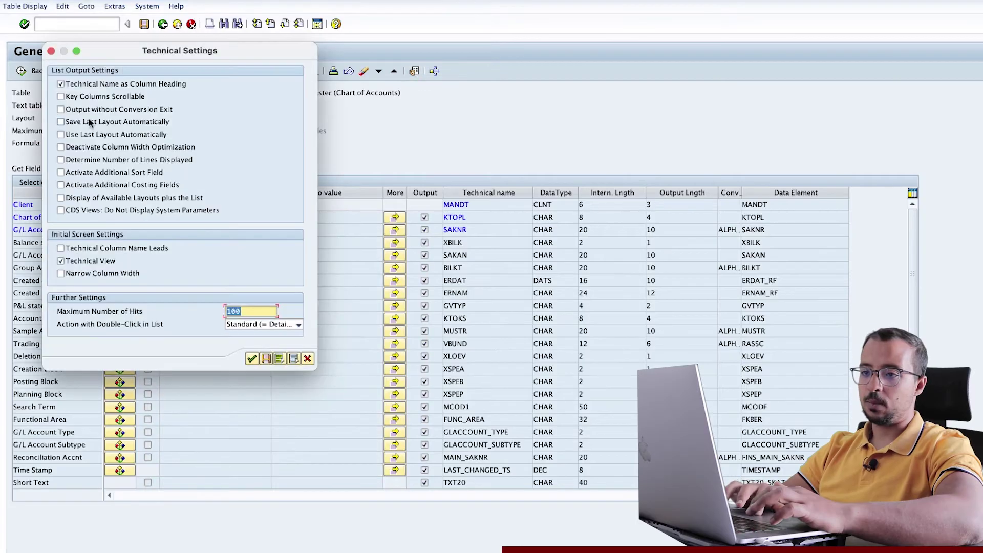
{"action": "left_click", "coordinate": [60, 96]}
{"action": "left_click", "coordinate": [251, 358]}
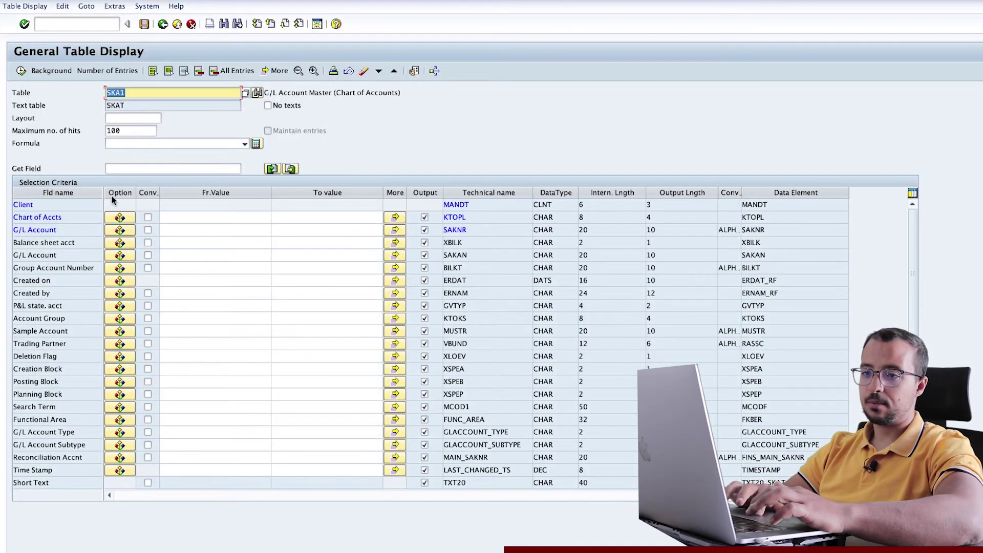
Display the SKA1 entries, check how the key columns move with the rest of the list, and return to the selection screen
{"action": "left_click", "coordinate": [21, 71]}
{"action": "scroll", "coordinate": [182, 260], "scroll_direction": "right", "scroll_amount": 5}
{"action": "scroll", "coordinate": [182, 260], "scroll_direction": "down", "scroll_amount": 2}
{"action": "scroll", "coordinate": [182, 260], "scroll_direction": "left", "scroll_amount": 5}
{"action": "scroll", "coordinate": [182, 262], "scroll_direction": "up", "scroll_amount": 2}
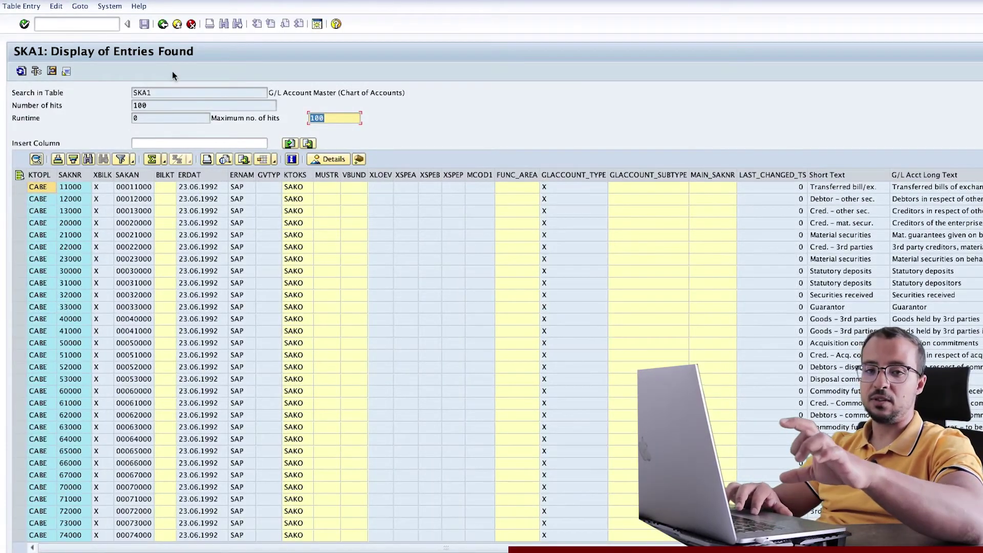
{"action": "scroll", "coordinate": [285, 263], "scroll_direction": "down", "scroll_amount": 1}
{"action": "scroll", "coordinate": [285, 263], "scroll_direction": "right", "scroll_amount": 5}
{"action": "scroll", "coordinate": [285, 263], "scroll_direction": "left", "scroll_amount": 4}
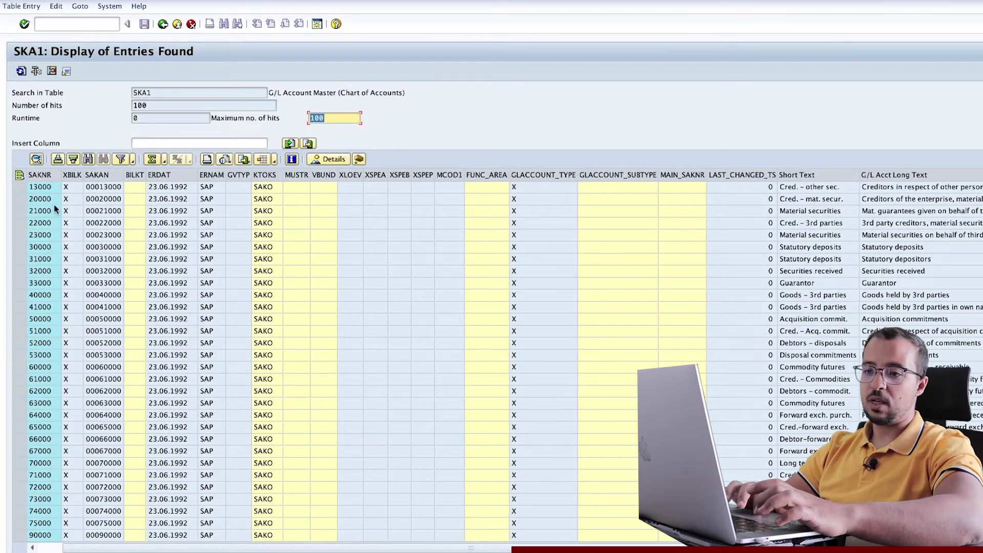
{"action": "left_click", "coordinate": [163, 24]}
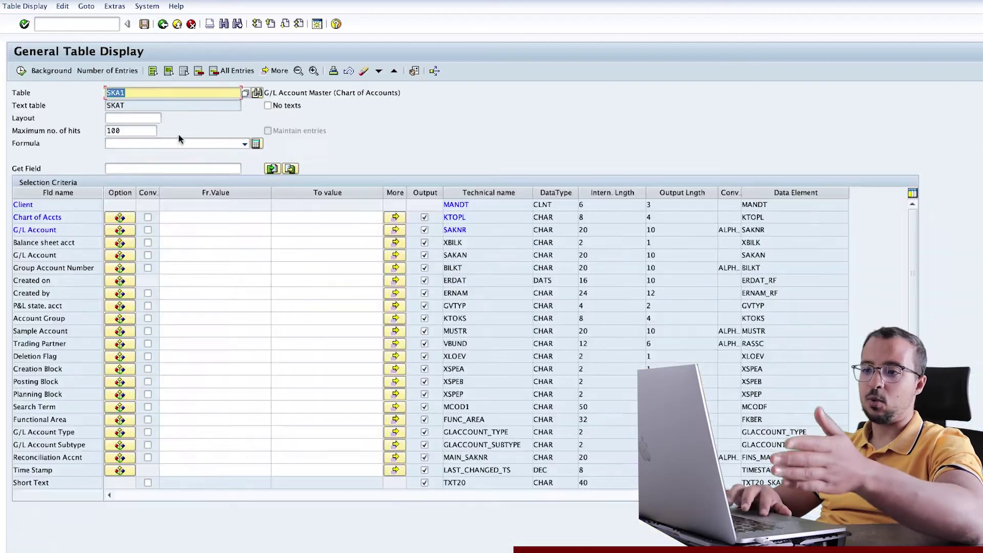
Display the SKA1 entries with Output without Conversion Exit disabled, widen the SAKNR column and return to the selection screen
{"action": "left_click", "coordinate": [415, 72]}
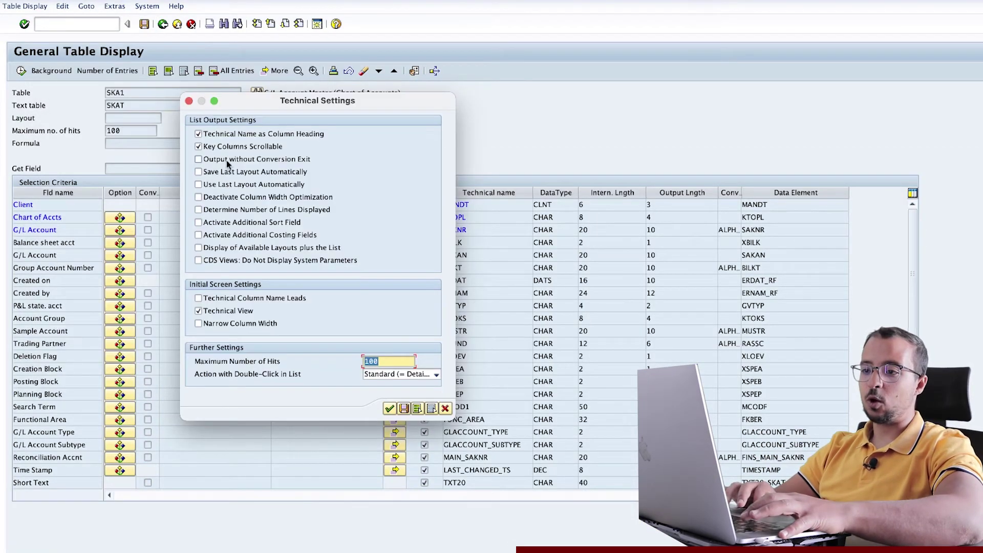
{"action": "left_click", "coordinate": [240, 162]}
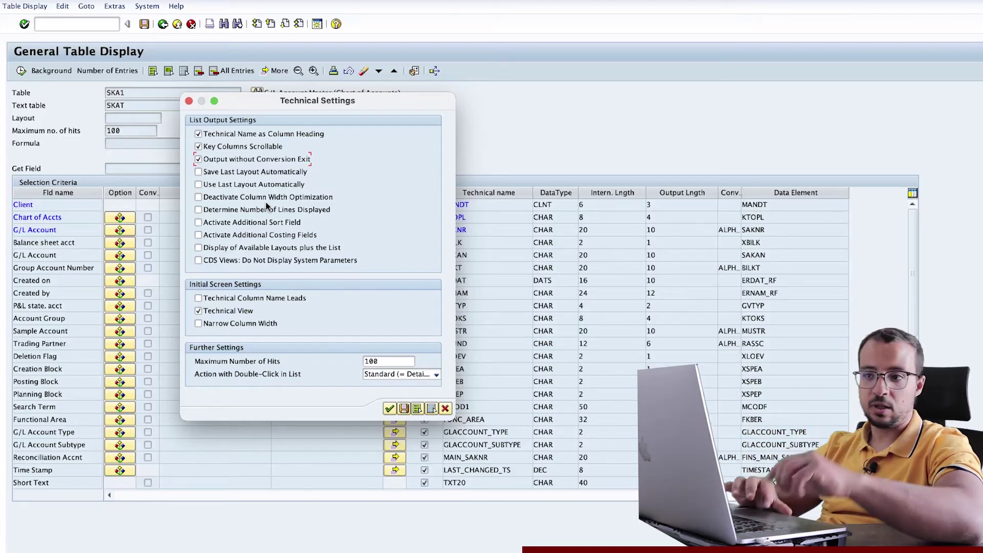
{"action": "left_click", "coordinate": [208, 160]}
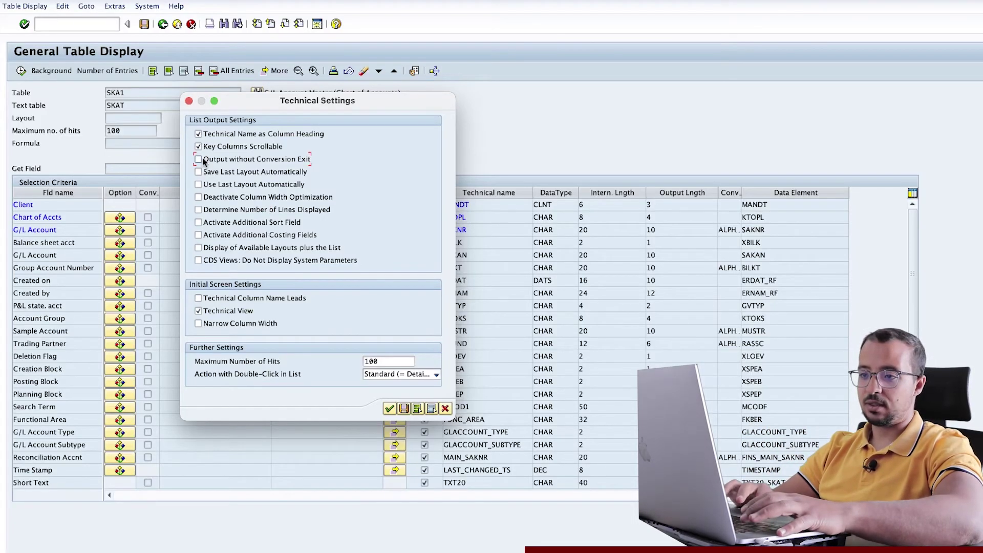
{"action": "left_click", "coordinate": [389, 408]}
{"action": "left_click", "coordinate": [21, 71]}
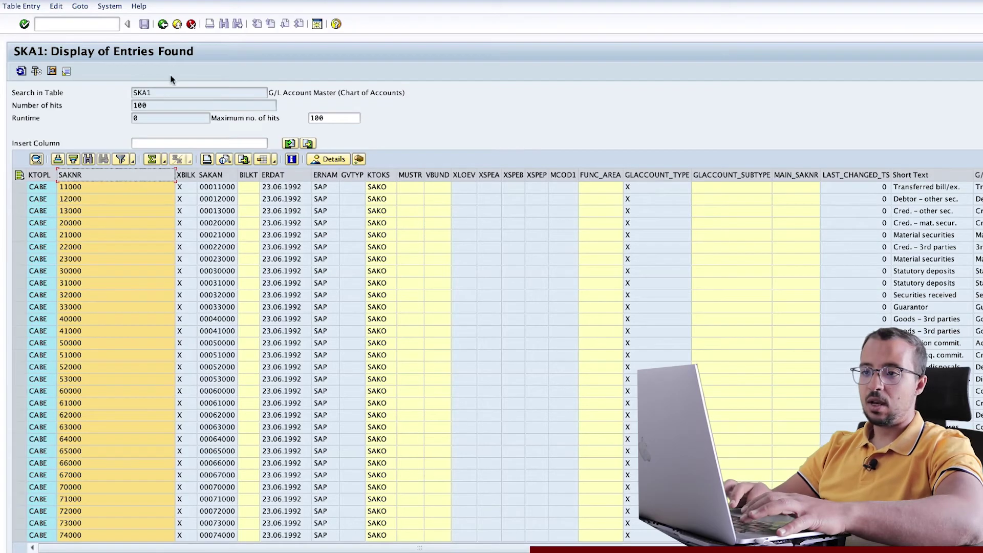
{"action": "left_click", "coordinate": [163, 24]}
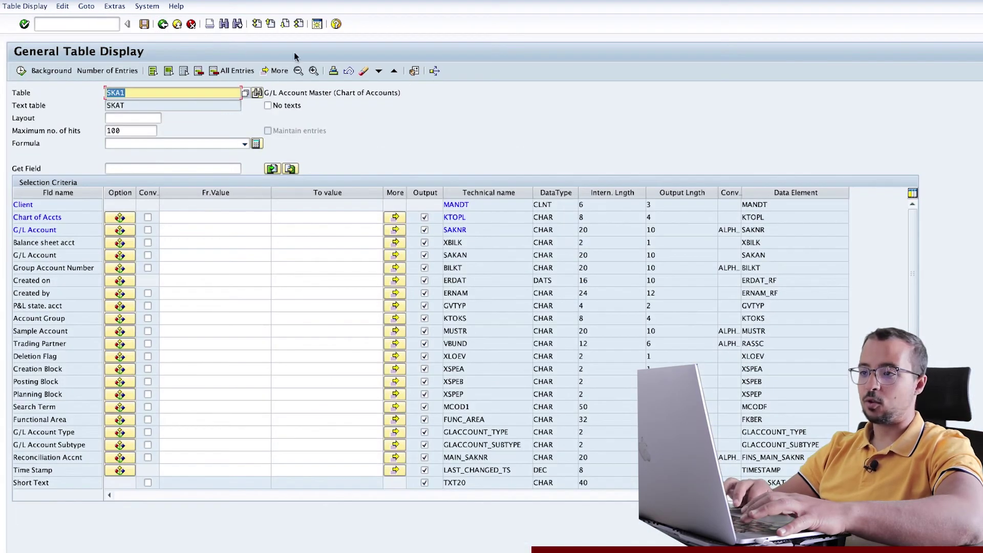
Enable Output without Conversion Exit, display the SKA1 entries to examine the SAKNR values, and return to the selection screen
{"action": "left_click", "coordinate": [415, 71]}
{"action": "left_click", "coordinate": [114, 110]}
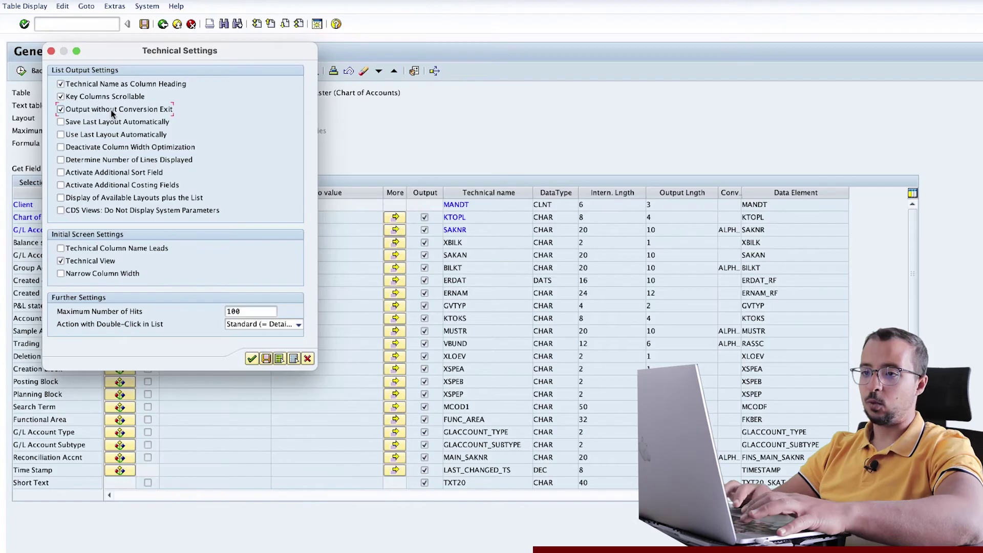
{"action": "left_click", "coordinate": [251, 358]}
{"action": "left_click", "coordinate": [21, 71]}
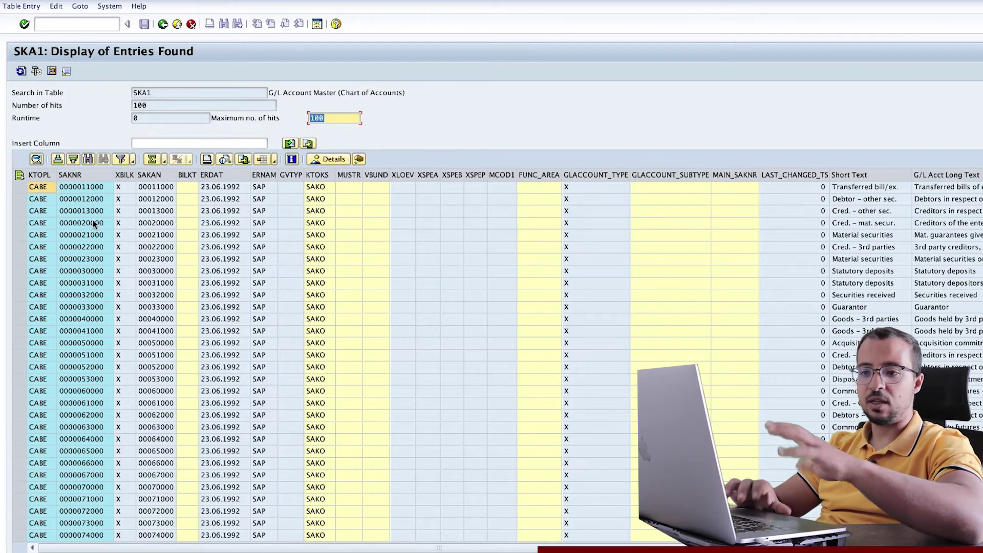
{"action": "left_click", "coordinate": [163, 24]}
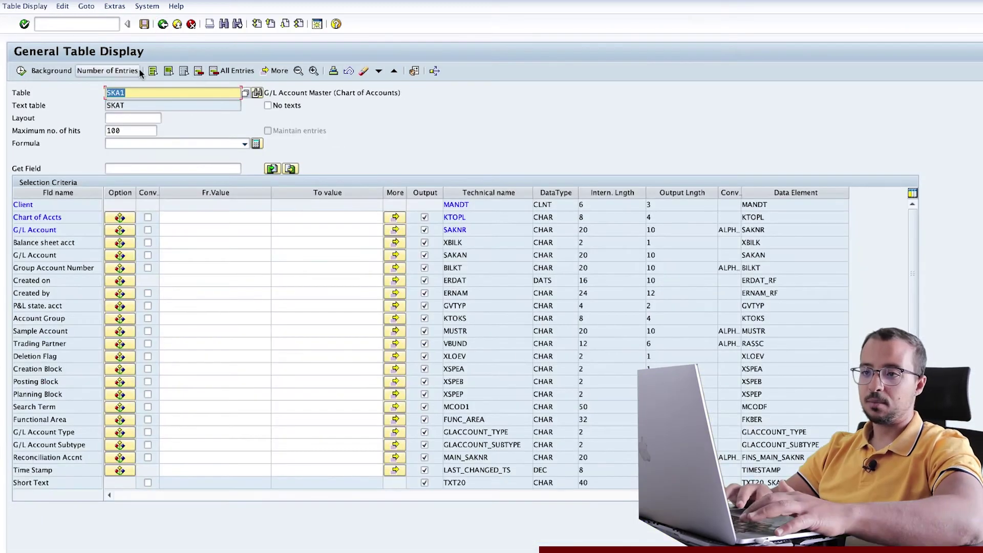
Disable Output without Conversion Exit in the technical settings, apply the change and display the SKA1 entries
{"action": "left_click", "coordinate": [115, 6]}
{"action": "left_click", "coordinate": [414, 72]}
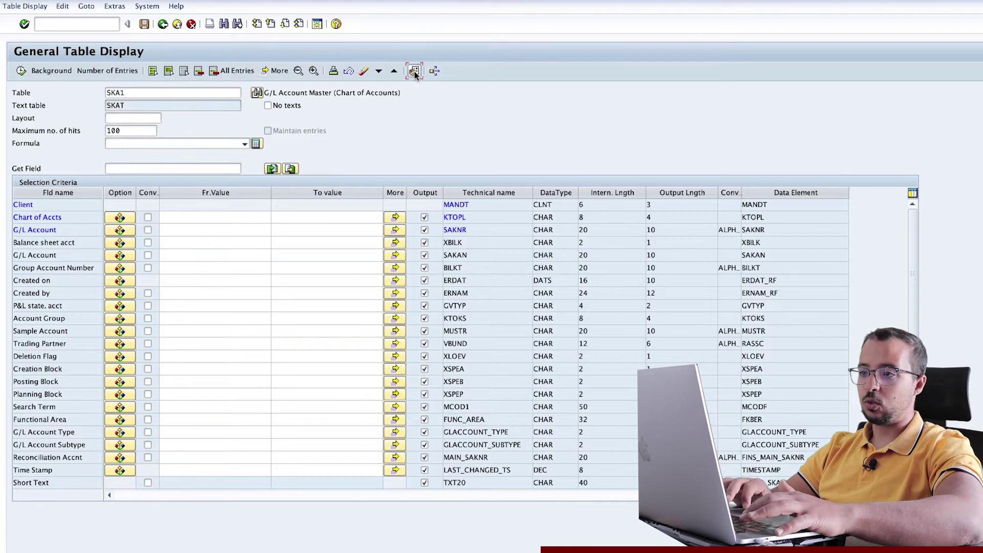
{"action": "left_click", "coordinate": [67, 110]}
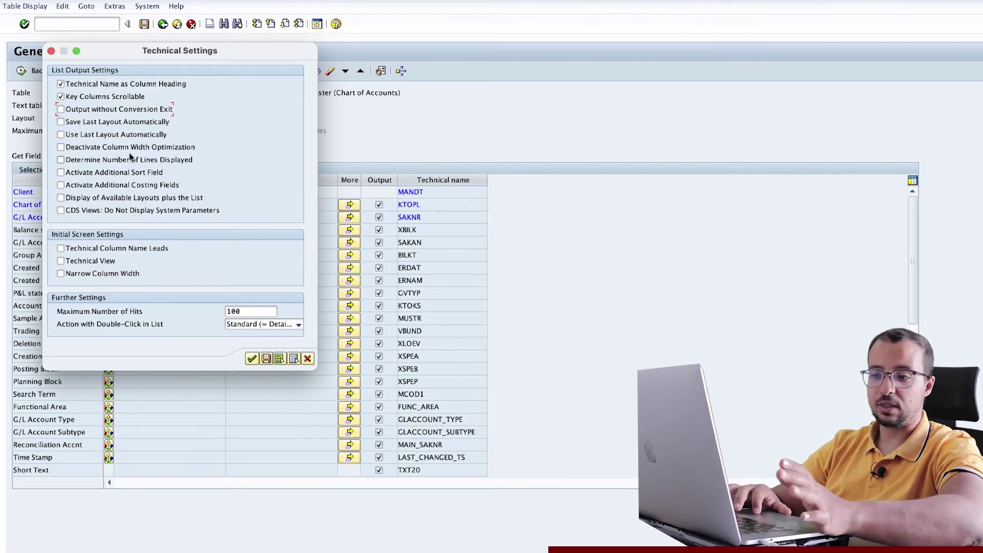
{"action": "left_click", "coordinate": [252, 358]}
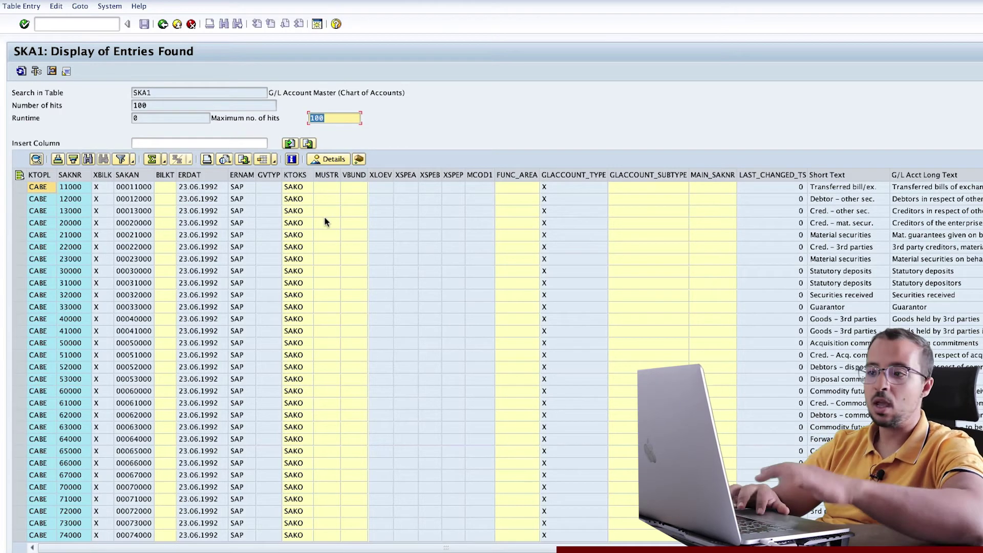
Move the Short Text and G/L Acct Long Text columns together to directly after the SAKNR column
{"action": "left_click", "coordinate": [852, 176]}
{"action": "left_click", "coordinate": [924, 174], "text": "ctrl"}
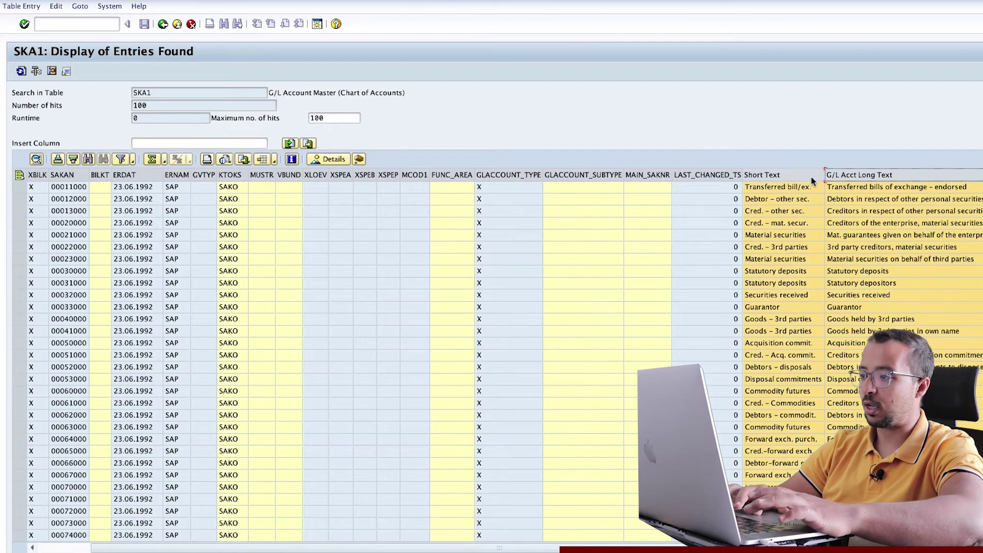
{"action": "mouse_move", "coordinate": [809, 176]}
{"action": "left_mouse_down"}
{"action": "mouse_move", "coordinate": [694, 188]}
{"action": "mouse_move", "coordinate": [8, 192]}
{"action": "mouse_move", "coordinate": [94, 201]}
{"action": "left_mouse_up"}
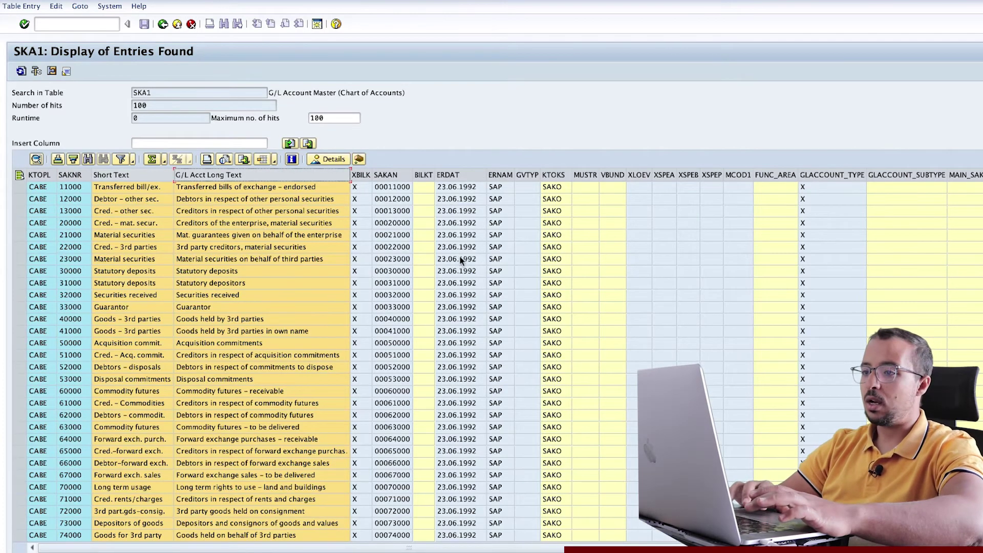
Leave the list, display the SKA1 entries again to check the column order, and return to the selection screen
{"action": "left_click", "coordinate": [163, 24]}
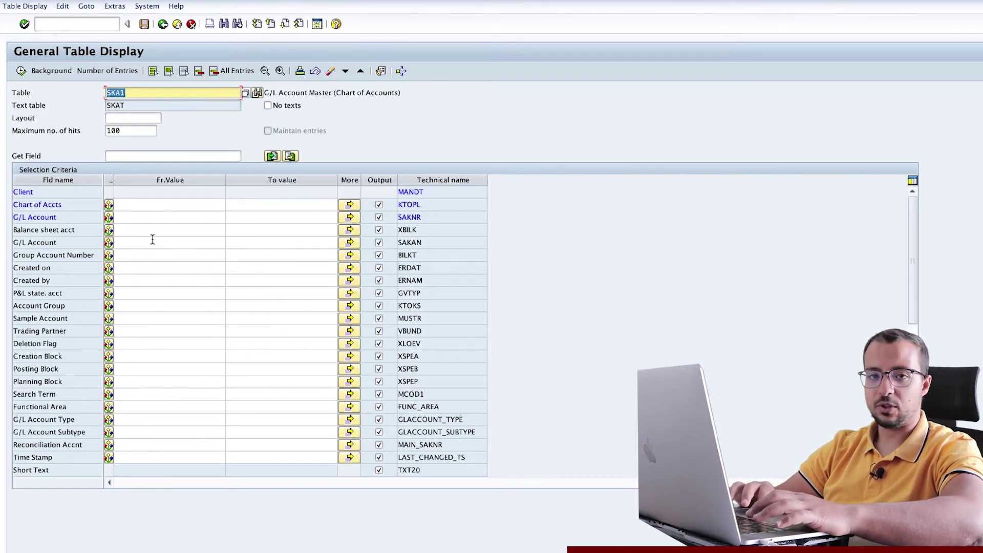
{"action": "left_click", "coordinate": [21, 71]}
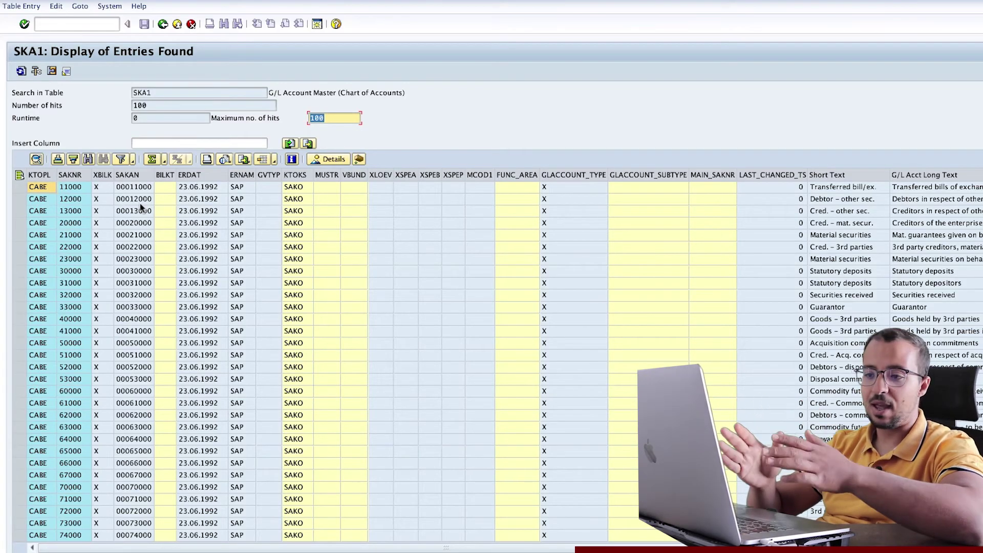
{"action": "left_click", "coordinate": [163, 24]}
Enable Save Last Layout Automatically in the technical settings, leave Use Last Layout Automatically off, and apply the change
{"action": "left_click", "coordinate": [381, 71]}
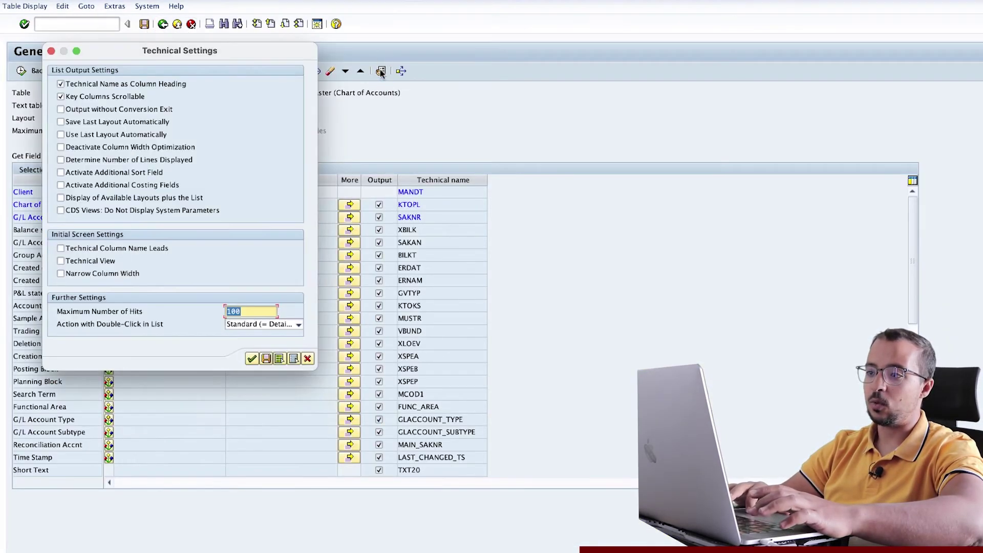
{"action": "left_click", "coordinate": [61, 122]}
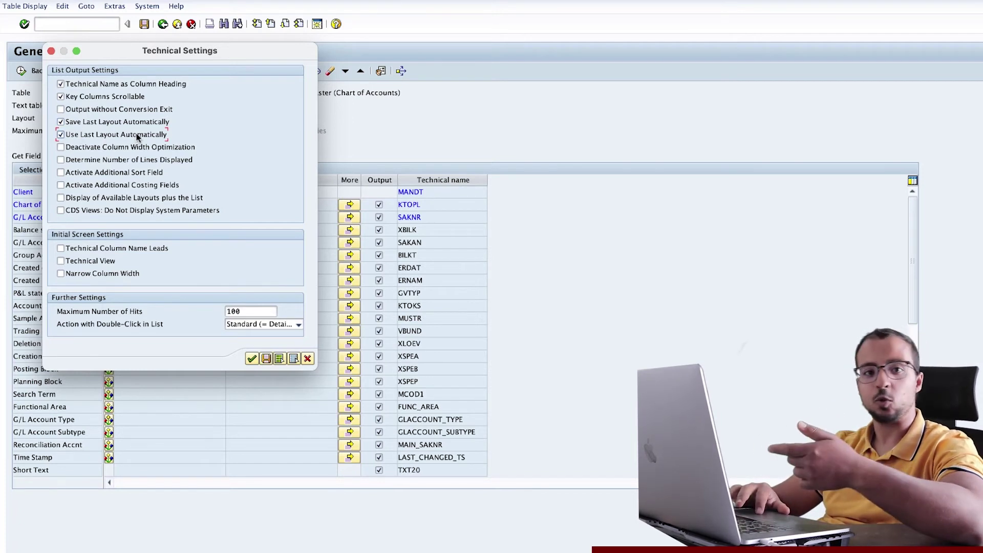
{"action": "left_click", "coordinate": [63, 133]}
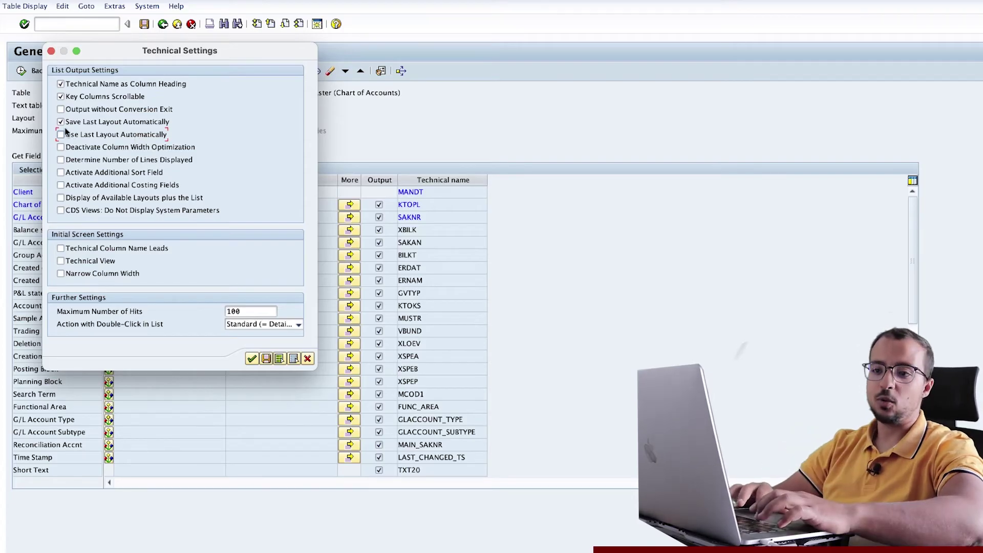
{"action": "left_click", "coordinate": [252, 358]}
Display the SKA1 entries, check which saved layouts are available to choose, and close the layout selection
{"action": "left_click", "coordinate": [21, 71]}
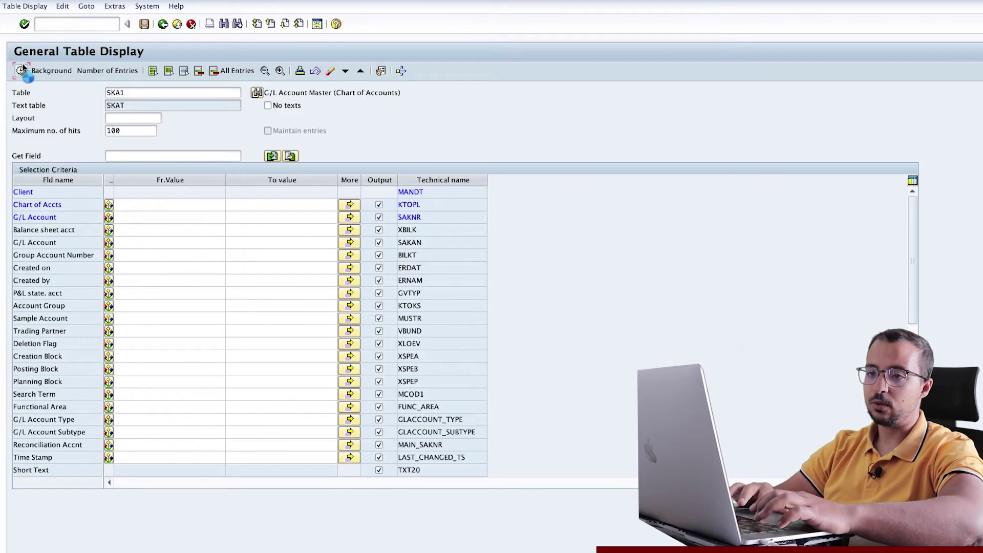
{"action": "left_click", "coordinate": [275, 160]}
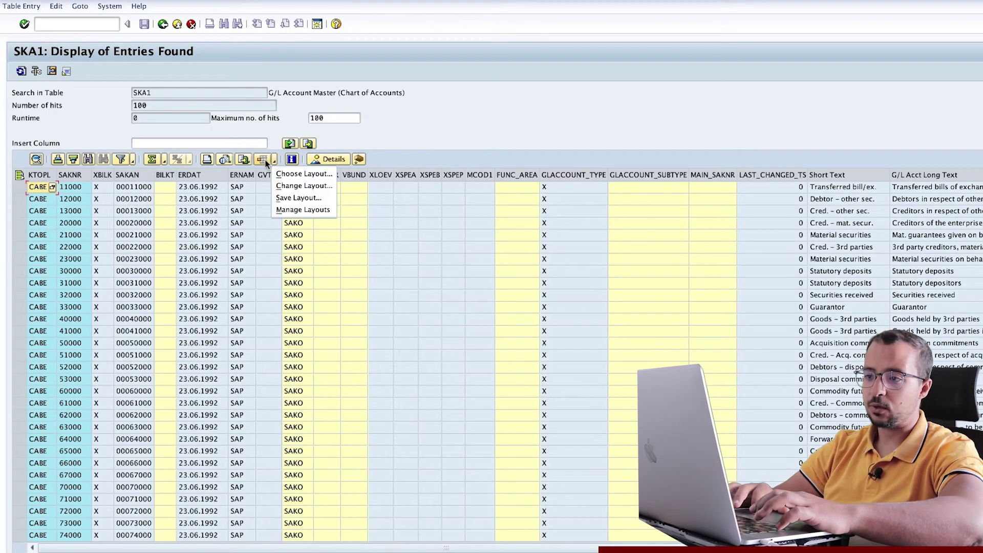
{"action": "left_click", "coordinate": [287, 175]}
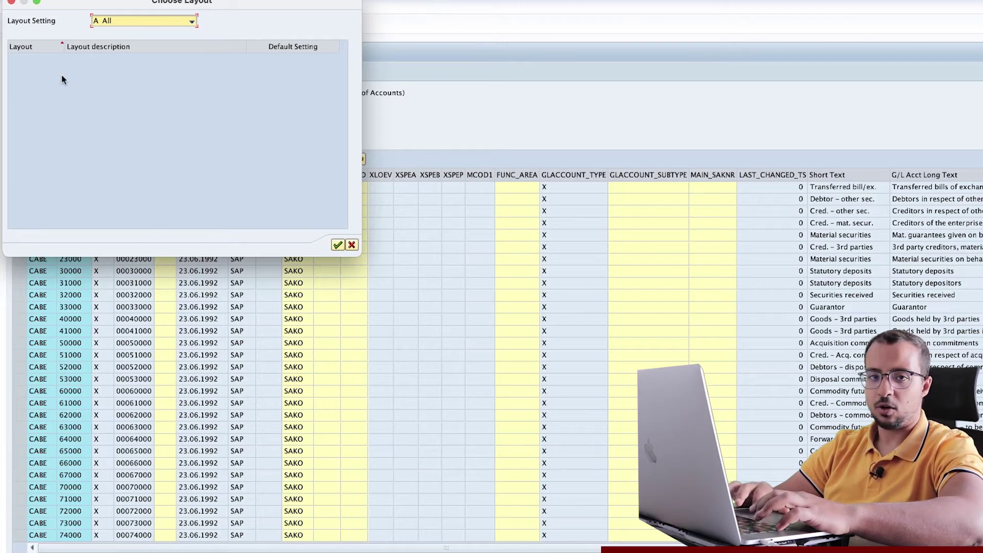
{"action": "left_click", "coordinate": [338, 245]}
Move the Short Text and G/L Acct Long Text columns to the front of the list, before KTOPL
{"action": "left_click", "coordinate": [932, 176]}
{"action": "left_click_drag", "start_coordinate": [878, 174], "coordinate": [3, 180]}
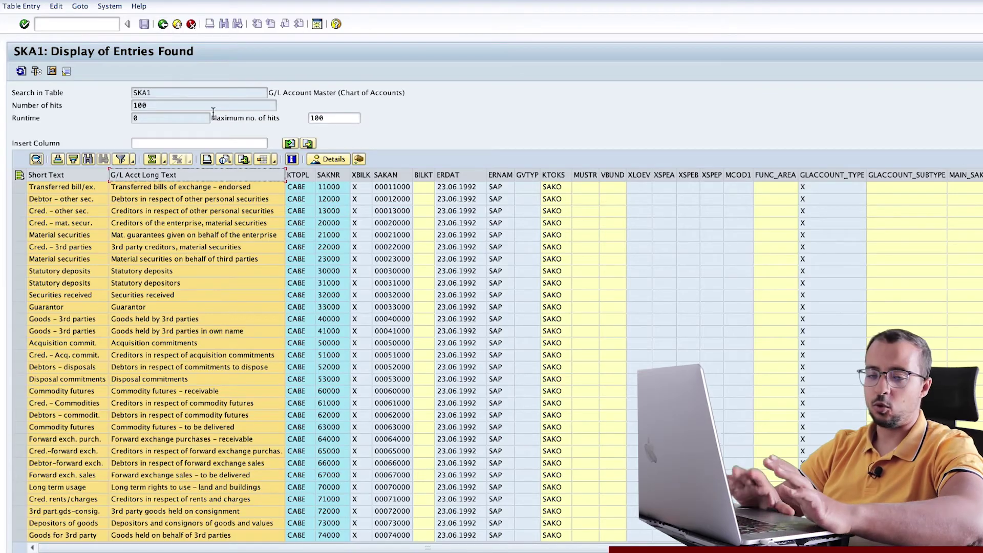
Leave the list, display the SKA1 entries again, and apply the saved layout SE16N#####
{"action": "left_click", "coordinate": [162, 24]}
{"action": "left_click", "coordinate": [21, 70]}
{"action": "left_click", "coordinate": [275, 161]}
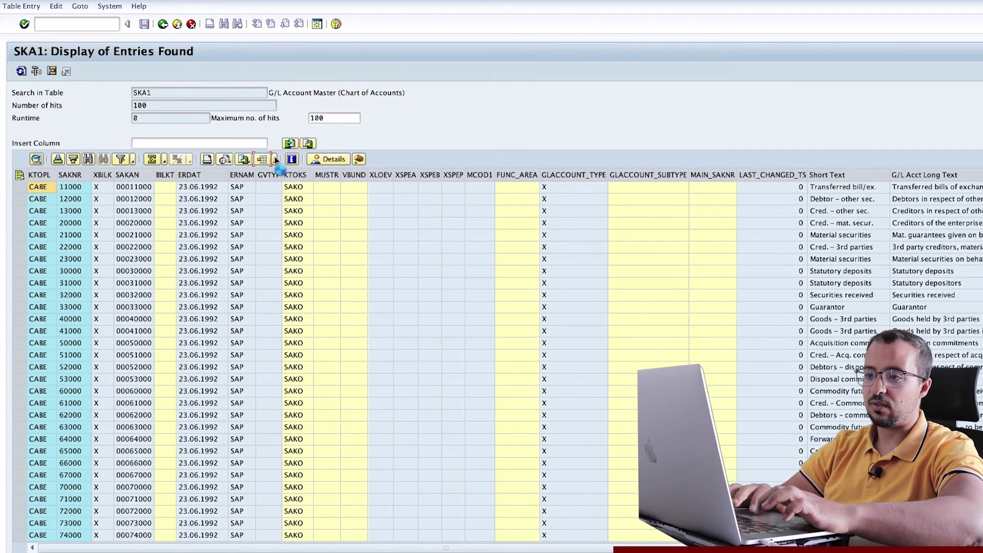
{"action": "left_click", "coordinate": [296, 179]}
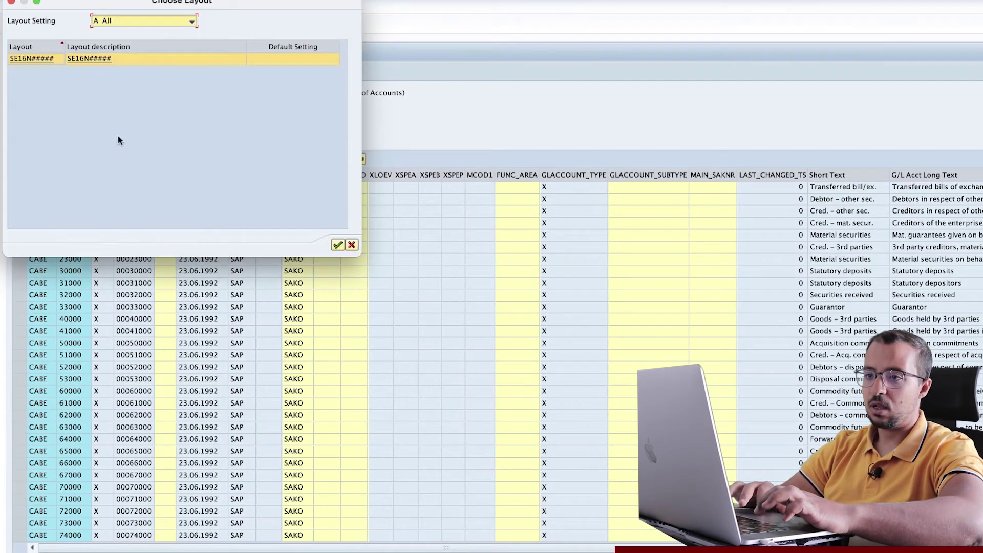
{"action": "double_click", "coordinate": [56, 60]}
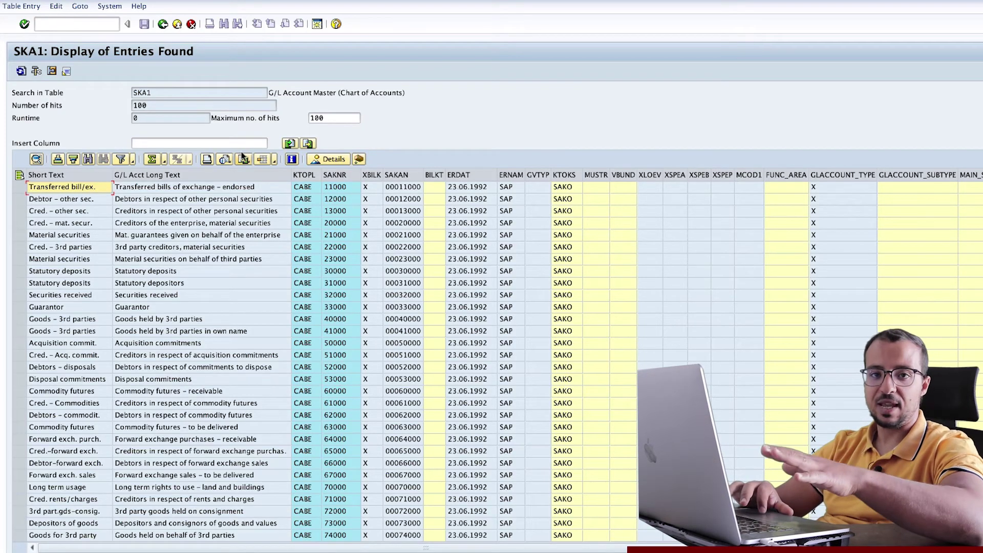
Enable Use Last Layout Automatically in the technical settings and redisplay the SKA1 entries to check the column order
{"action": "left_click", "coordinate": [163, 24]}
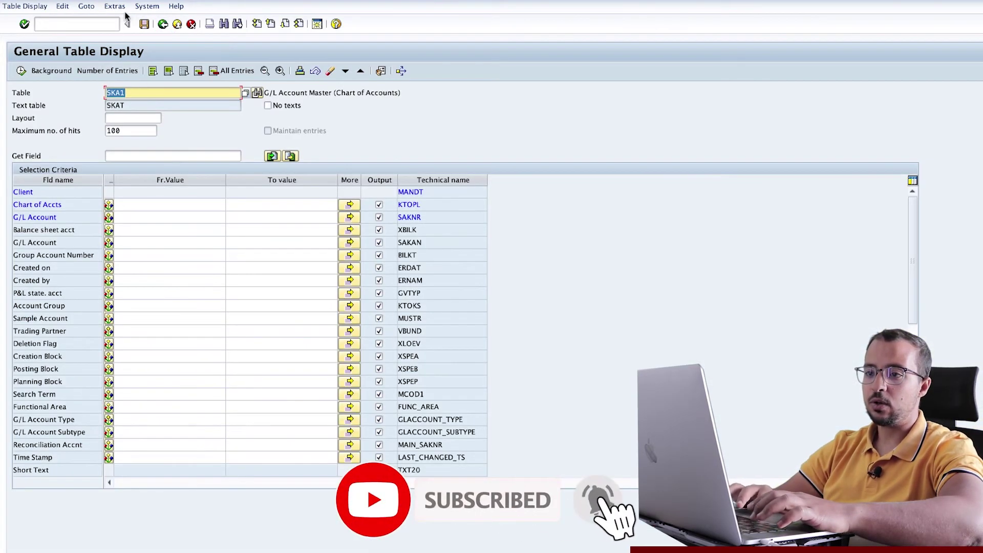
{"action": "left_click", "coordinate": [119, 6]}
{"action": "left_click", "coordinate": [152, 94]}
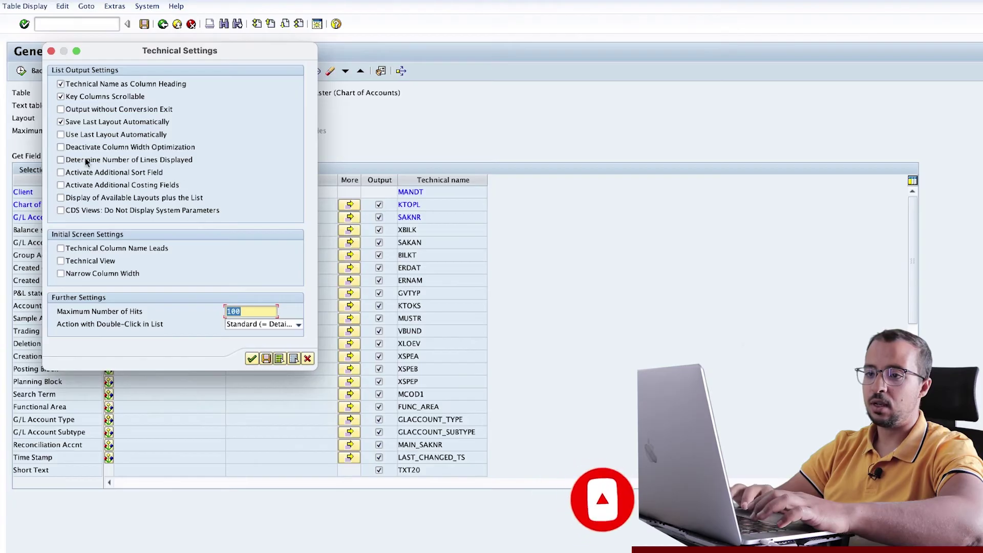
{"action": "left_click", "coordinate": [60, 135]}
{"action": "left_click", "coordinate": [252, 359]}
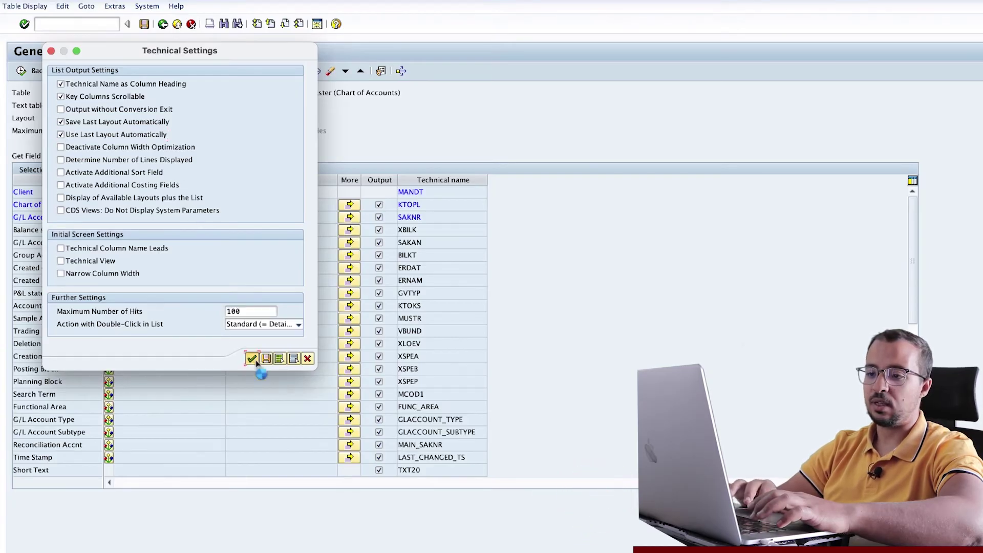
{"action": "left_click", "coordinate": [23, 71]}
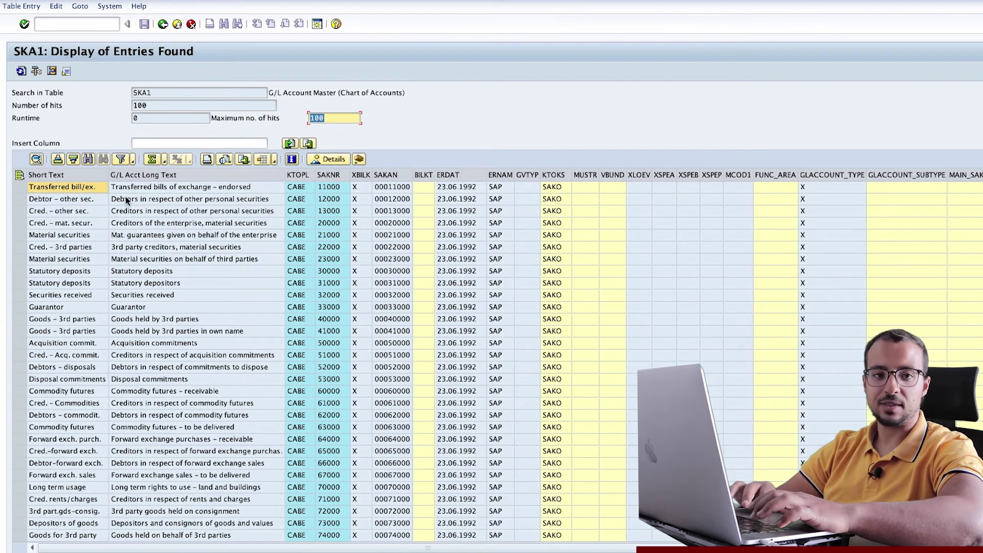
Return to the selection screen, enable Activate Additional Sort Field in the technical settings, and apply the change
{"action": "left_click", "coordinate": [163, 24]}
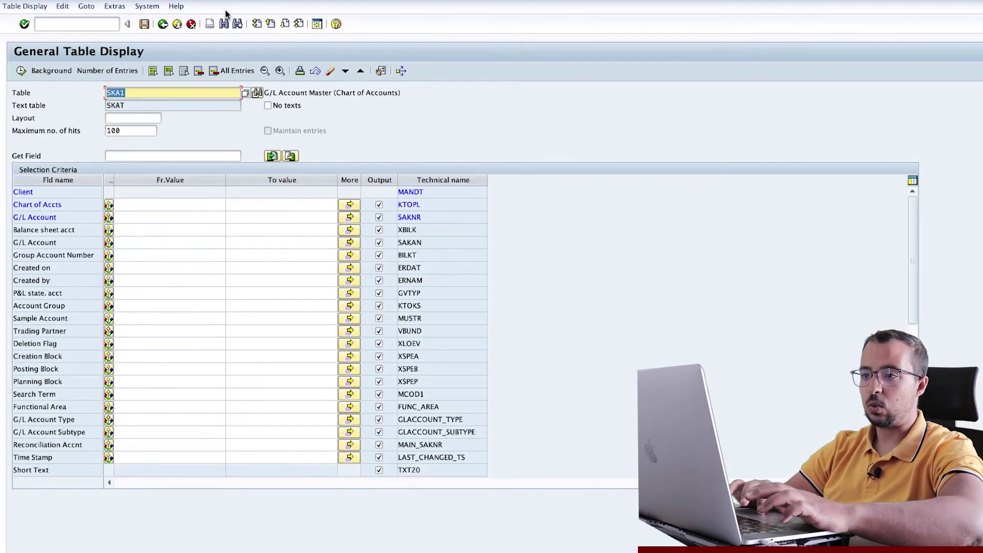
{"action": "left_click", "coordinate": [380, 71]}
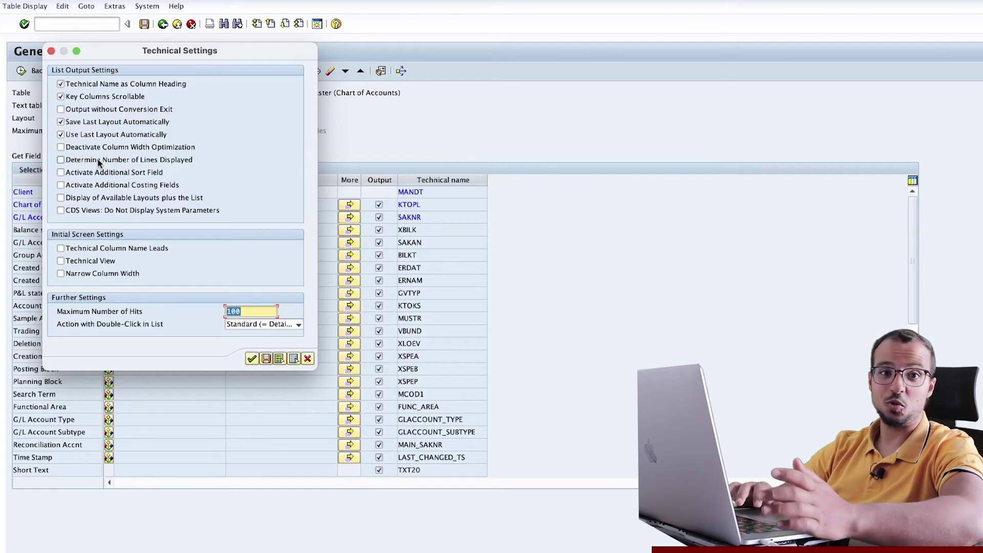
{"action": "left_click", "coordinate": [62, 175]}
{"action": "left_click", "coordinate": [61, 174]}
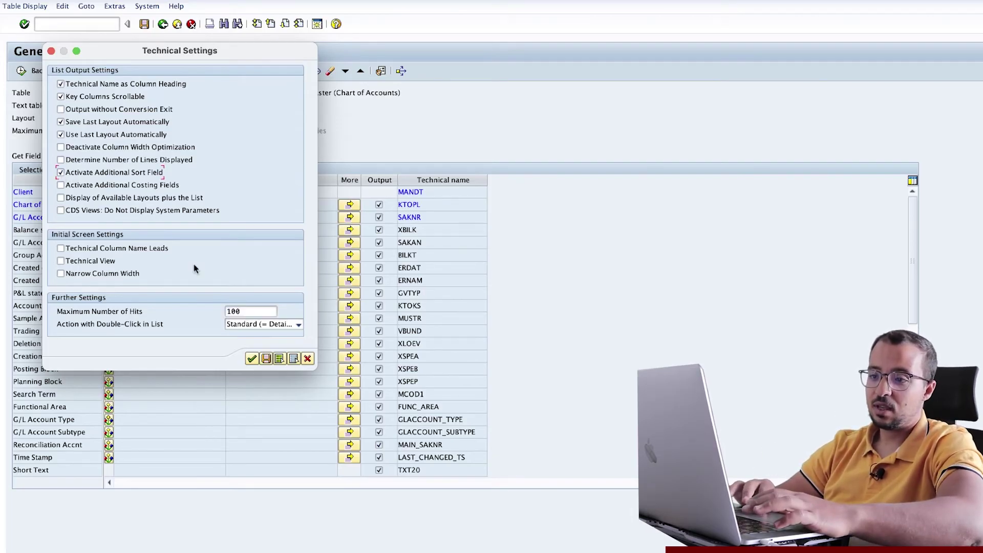
{"action": "left_click", "coordinate": [251, 358]}
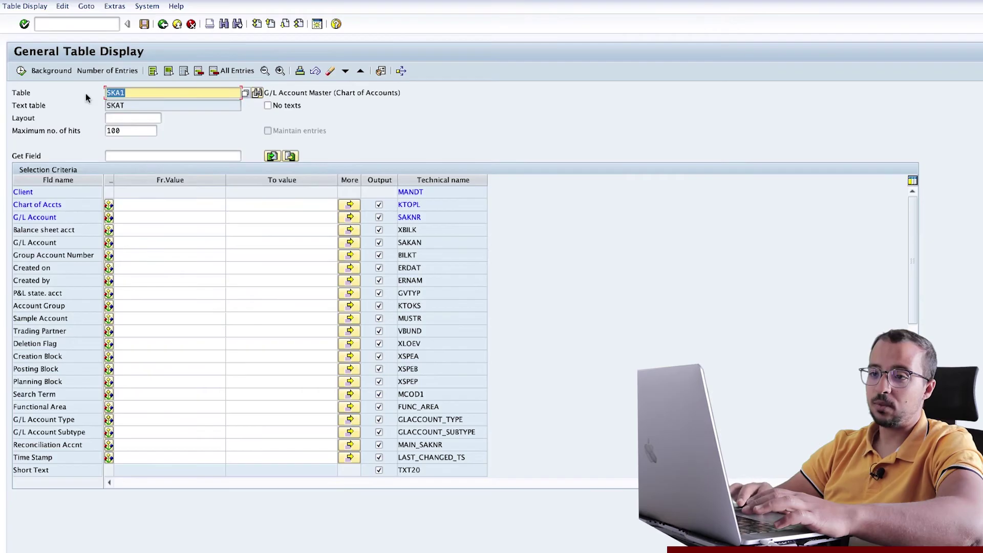
Display the SKA1 entries and look through the columns for the additional sort field
{"action": "left_click", "coordinate": [21, 71]}
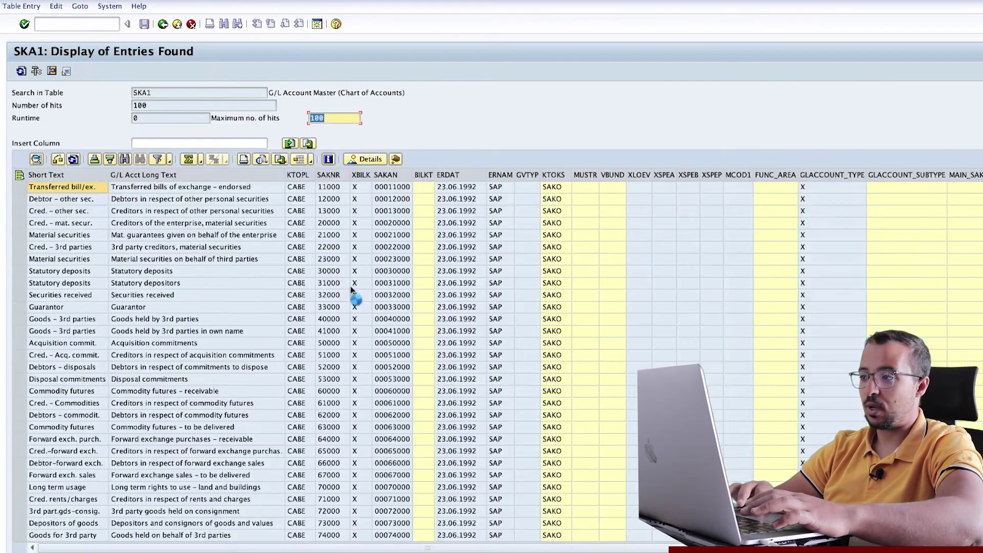
{"action": "scroll", "coordinate": [568, 343], "scroll_direction": "right", "scroll_amount": 5}
{"action": "scroll", "coordinate": [567, 343], "scroll_direction": "down", "scroll_amount": 2}
{"action": "scroll", "coordinate": [568, 343], "scroll_direction": "up", "scroll_amount": 2}
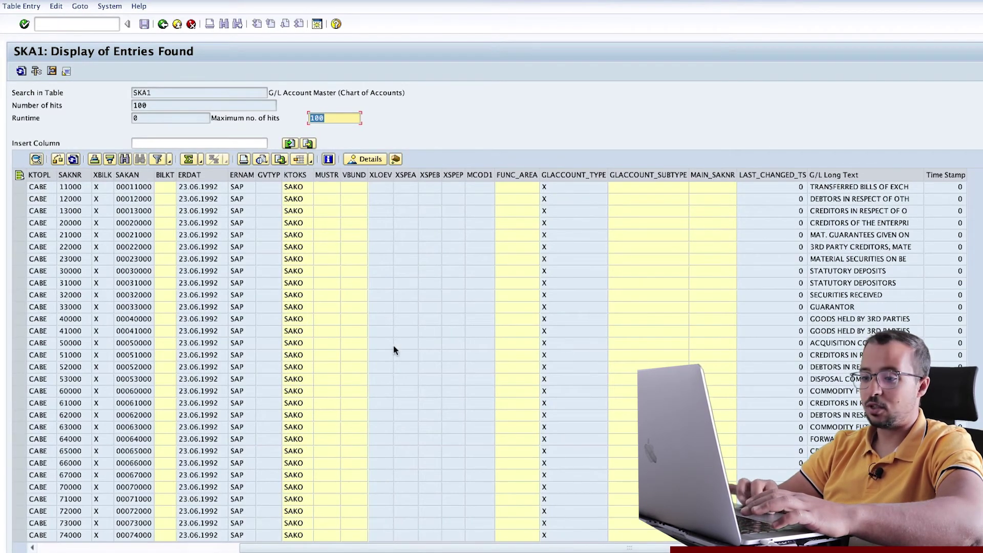
Return to the selection screen and check Activate Additional Sort Field in the technical settings
{"action": "left_click", "coordinate": [163, 24]}
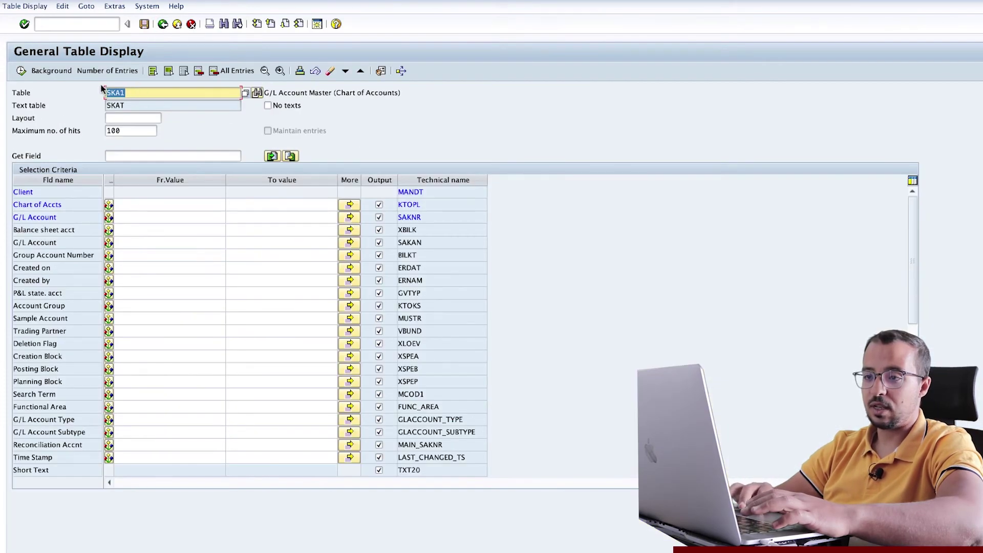
{"action": "left_click", "coordinate": [108, 6]}
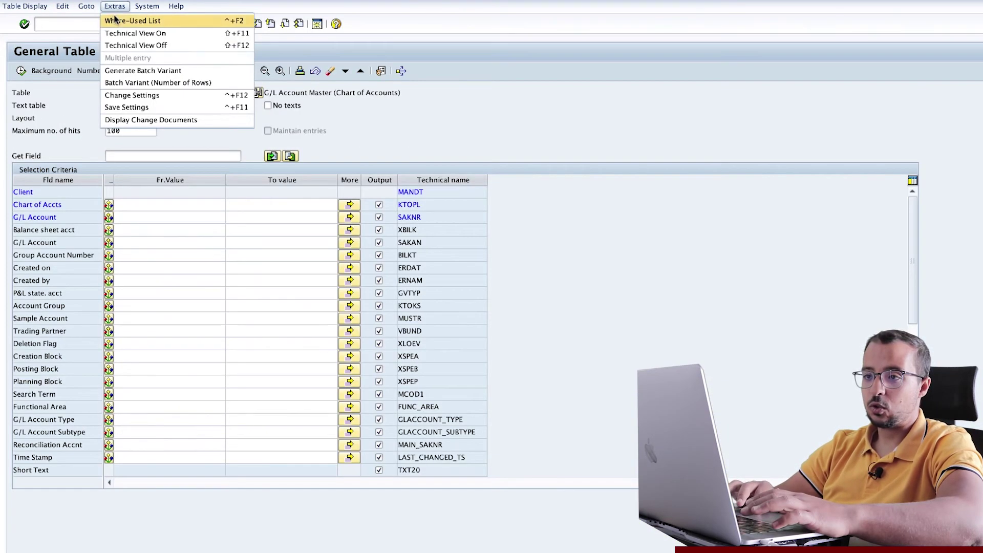
{"action": "left_click", "coordinate": [126, 97]}
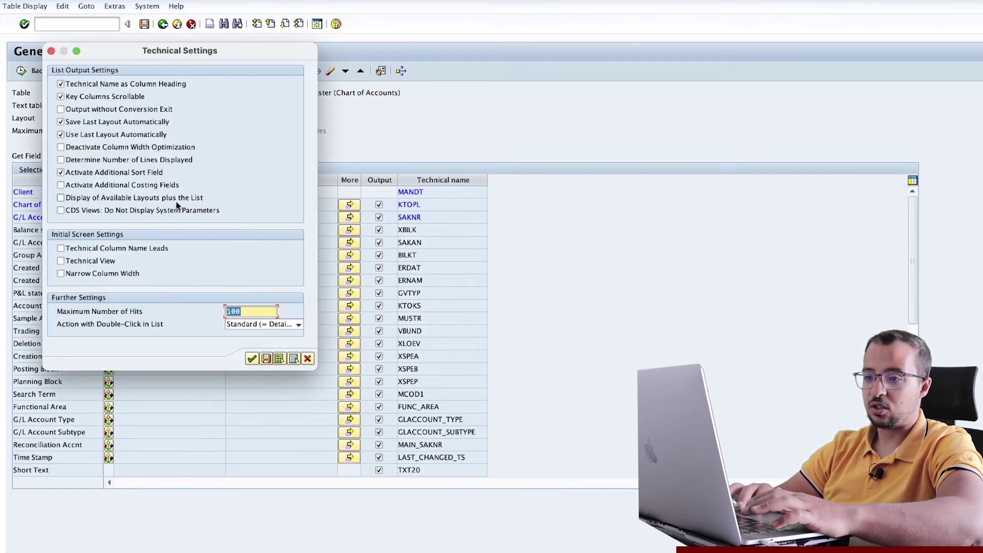
{"action": "left_click", "coordinate": [252, 358]}
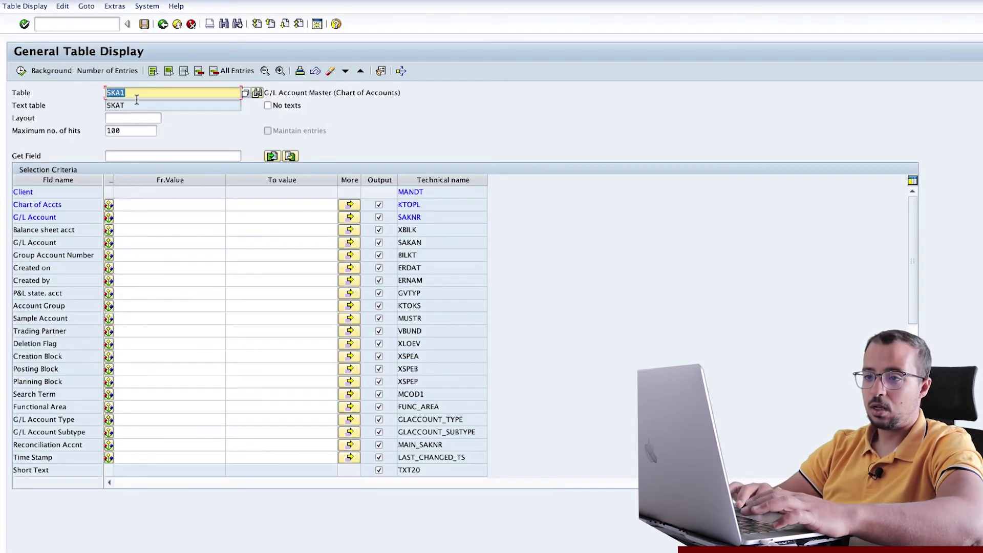
Change the table to BSEG and display its entries
{"action": "type", "text": "BSEG"}
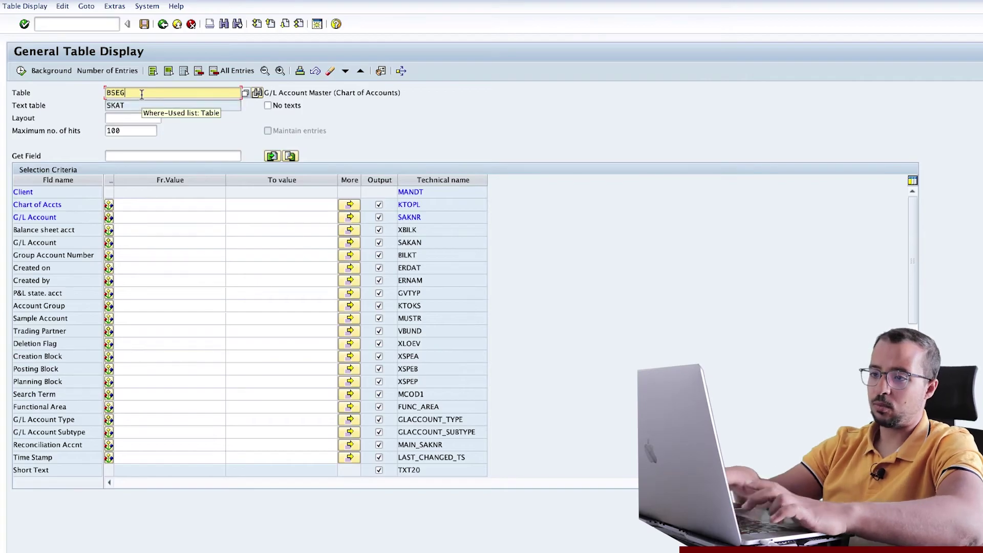
{"action": "key", "text": "Return"}
{"action": "left_click", "coordinate": [21, 71]}
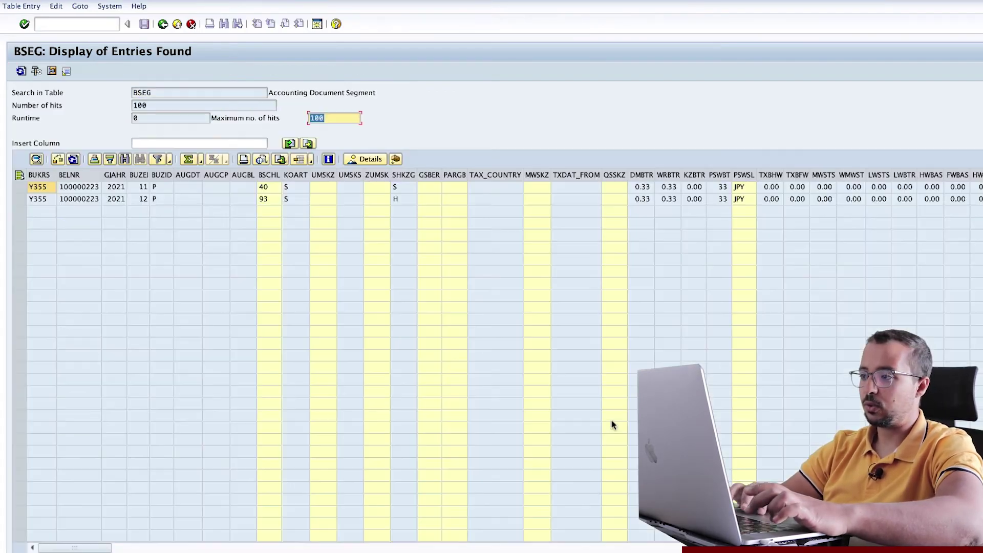
Widen the additional Sort Field column at the end of the BSEG list so its full heading fits
{"action": "left_click_drag", "start_coordinate": [61, 548], "coordinate": [912, 548]}
{"action": "left_click_drag", "start_coordinate": [922, 177], "coordinate": [894, 177]}
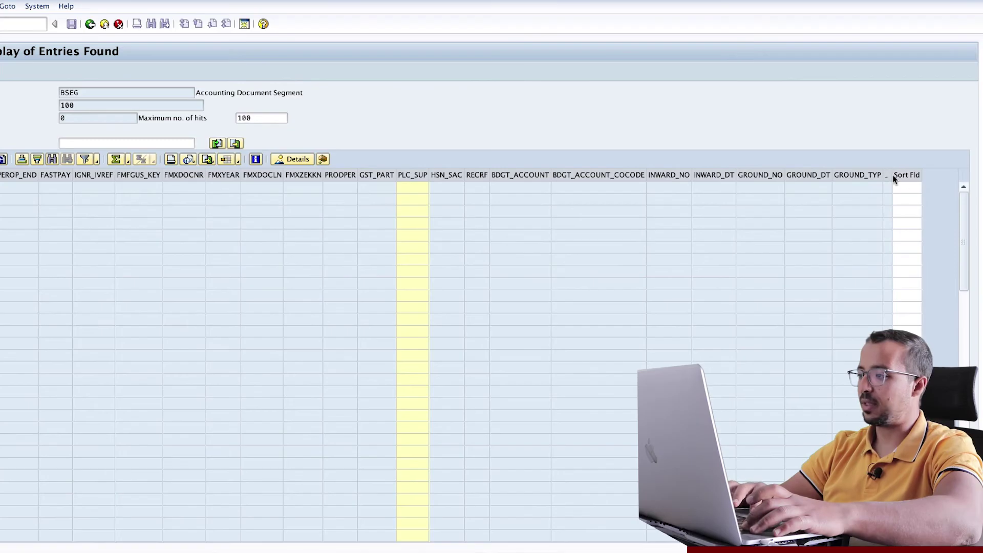
{"action": "left_click", "coordinate": [920, 174]}
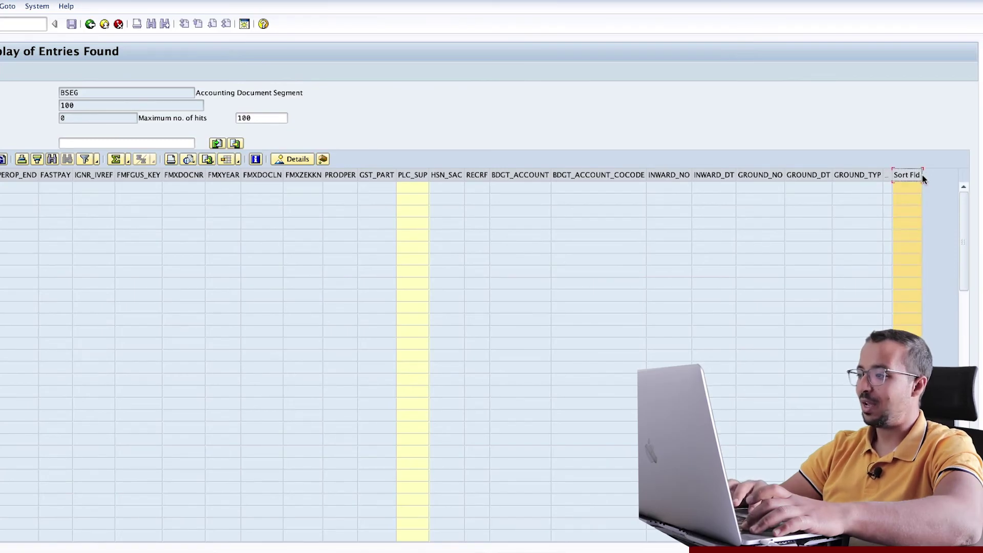
{"action": "left_click_drag", "start_coordinate": [923, 178], "coordinate": [959, 178]}
Fill the Sort Field column of the first seven BSEG rows with 1, 2, 3, 4, 5, 5 and 6
{"action": "left_click", "coordinate": [927, 187]}
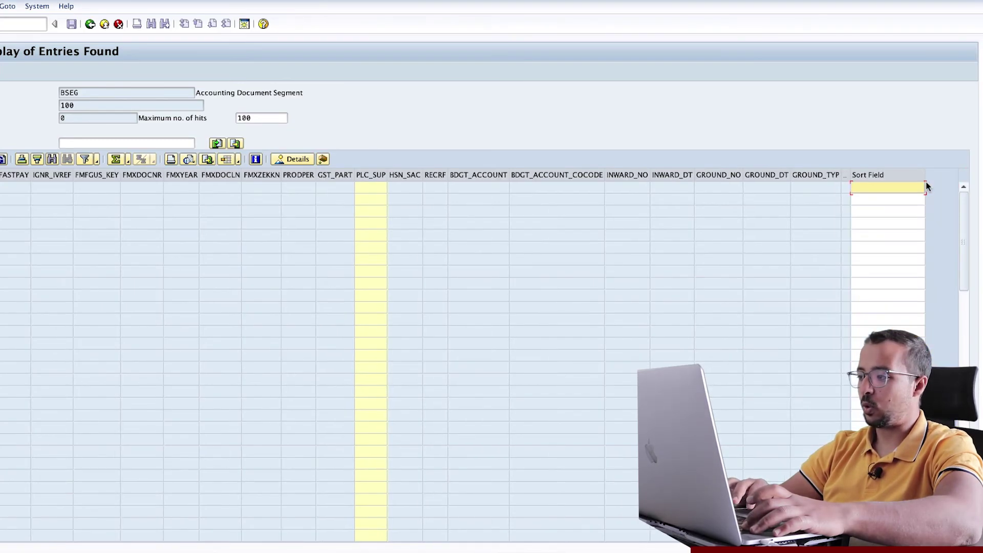
{"action": "type", "text": "1"}
{"action": "key", "text": "Down"}
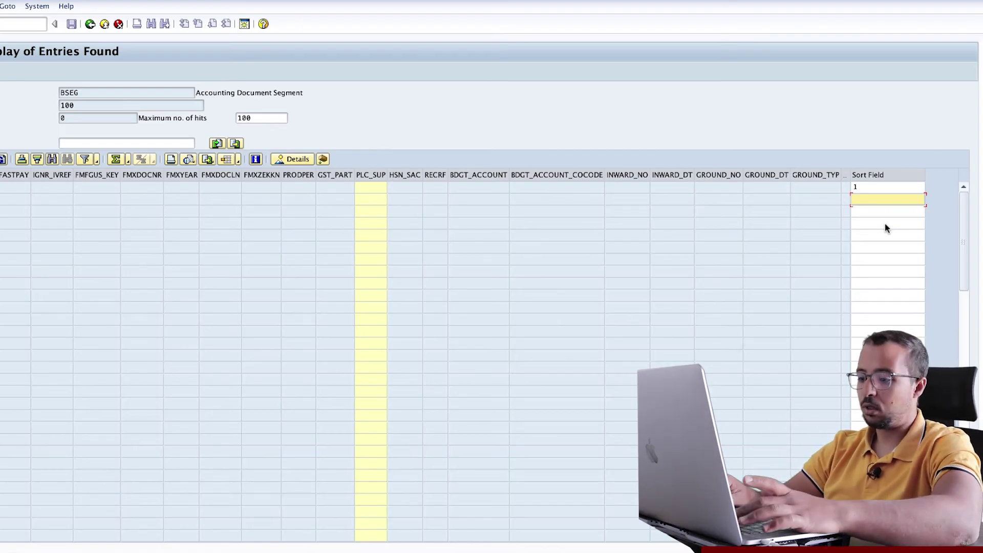
{"action": "type", "text": "2"}
{"action": "key", "text": "Return"}
{"action": "type", "text": "3"}
{"action": "key", "text": "Return"}
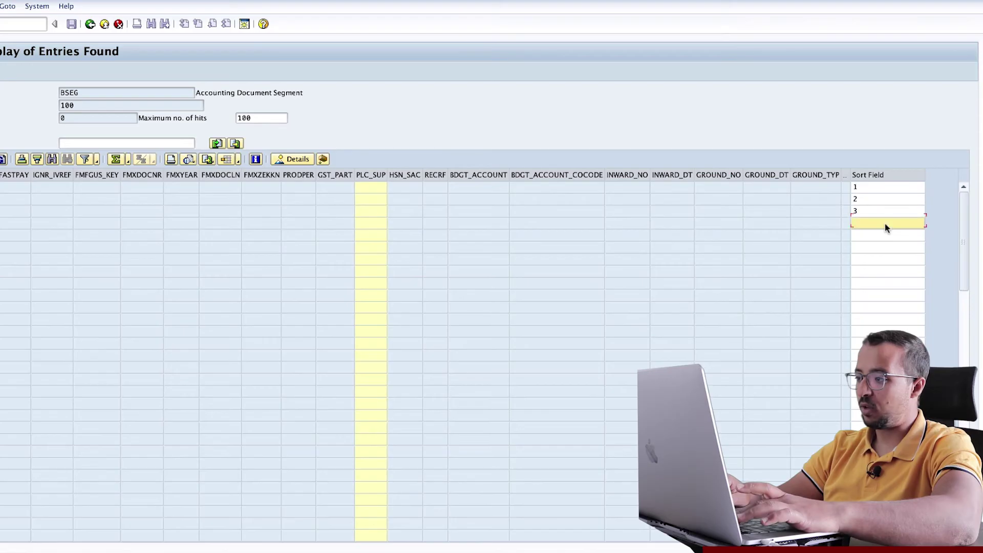
{"action": "type", "text": "4"}
{"action": "key", "text": "Return"}
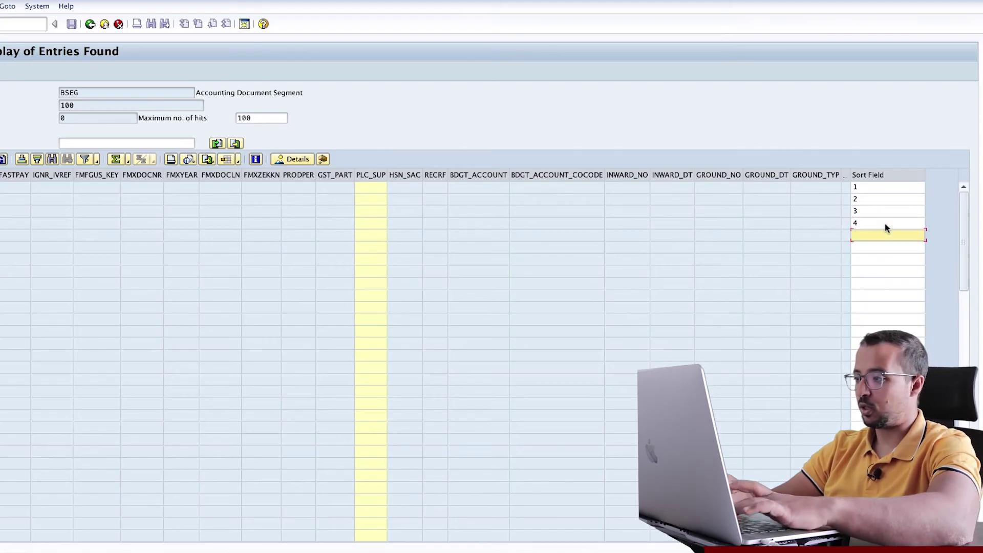
{"action": "type", "text": "5"}
{"action": "key", "text": "Return"}
{"action": "type", "text": "5"}
{"action": "key", "text": "Down"}
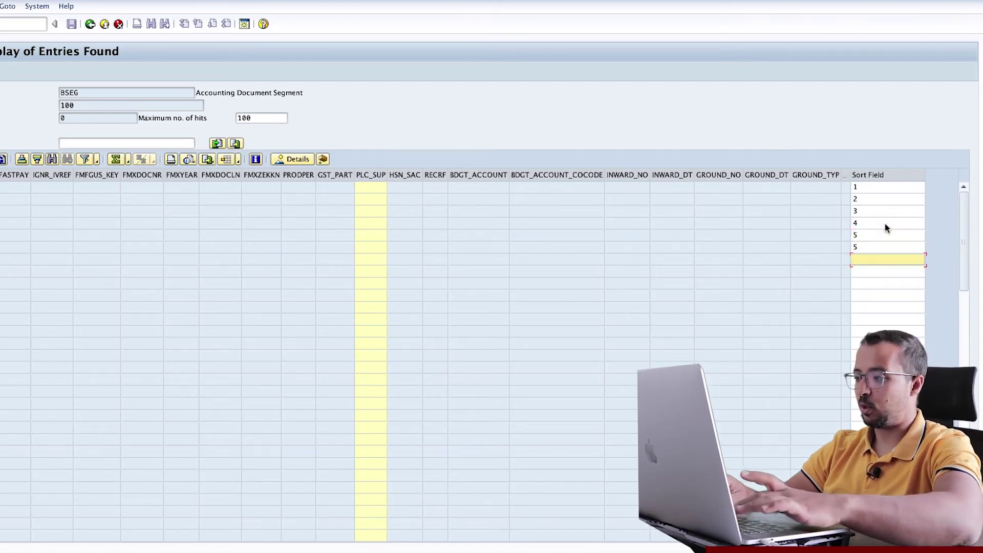
{"action": "type", "text": "5"}
{"action": "key", "text": "Up"}
{"action": "key", "text": "Down"}
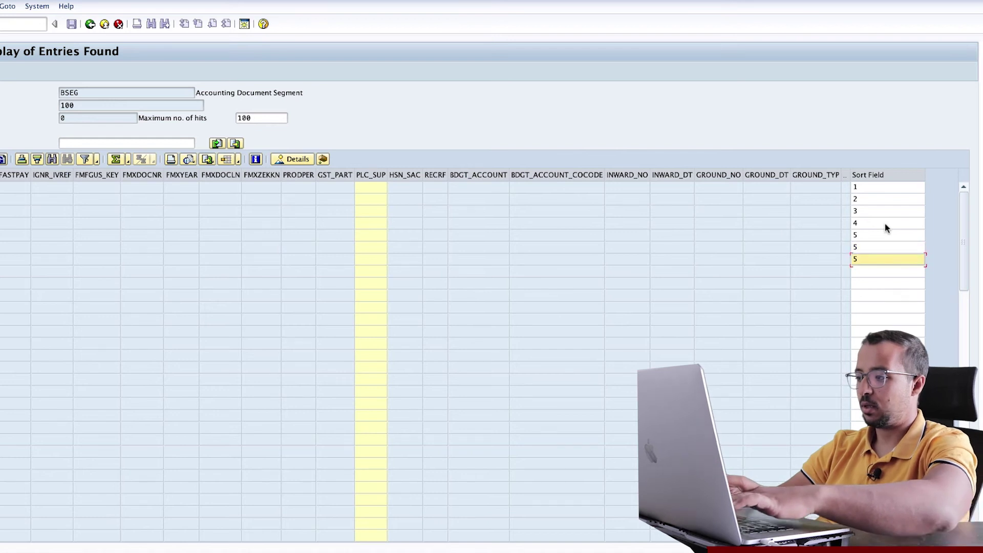
{"action": "type", "text": "6"}
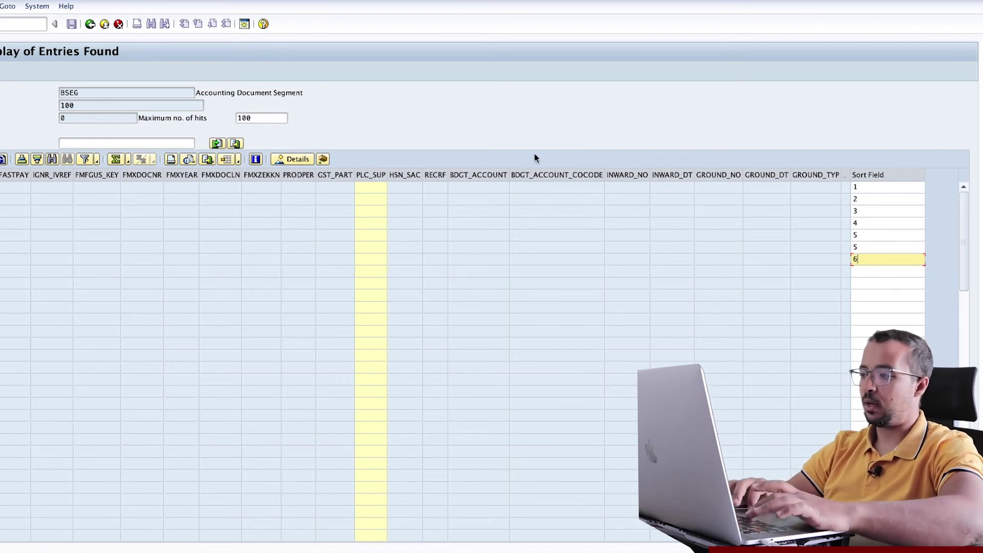
Sort the BSEG entries by Sort Field in ascending order, look through the rows, and sort them in descending order
{"action": "left_click", "coordinate": [854, 175]}
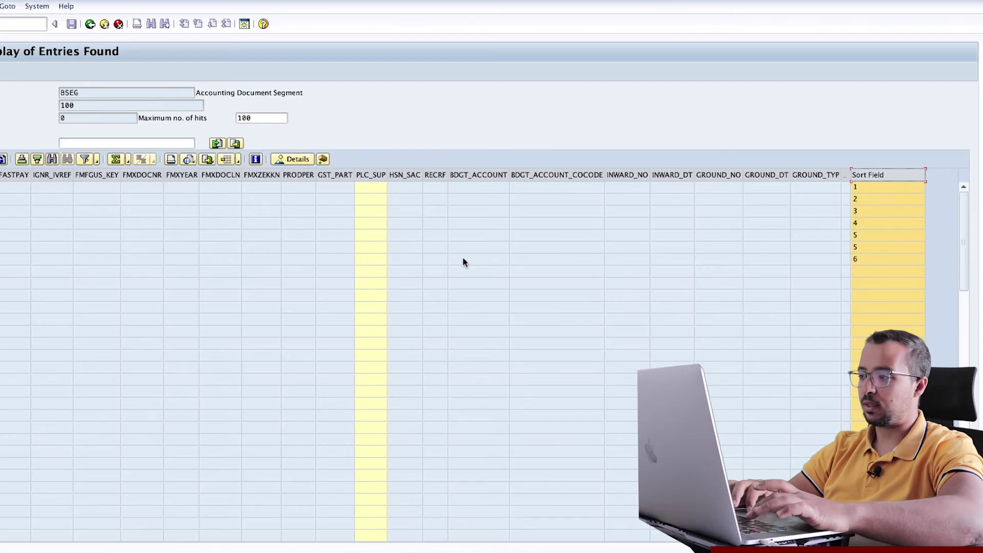
{"action": "left_click", "coordinate": [22, 159]}
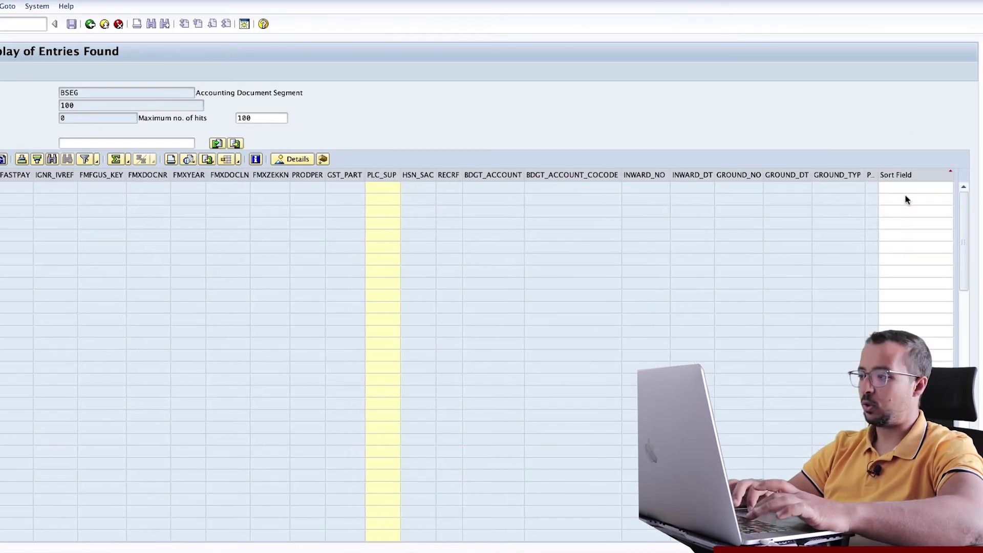
{"action": "left_click_drag", "start_coordinate": [963, 208], "coordinate": [964, 461]}
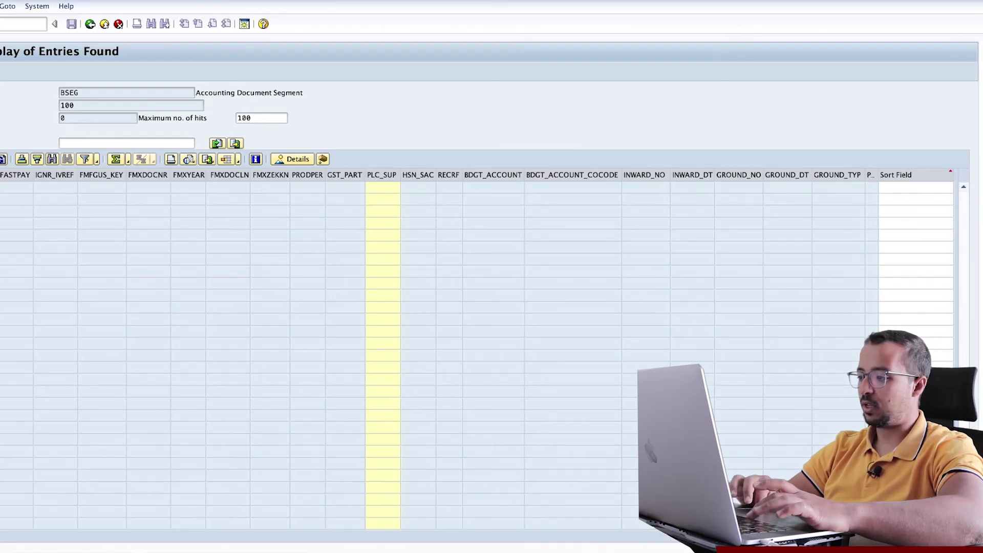
{"action": "left_click_drag", "start_coordinate": [964, 461], "coordinate": [965, 185]}
{"action": "left_click", "coordinate": [915, 176]}
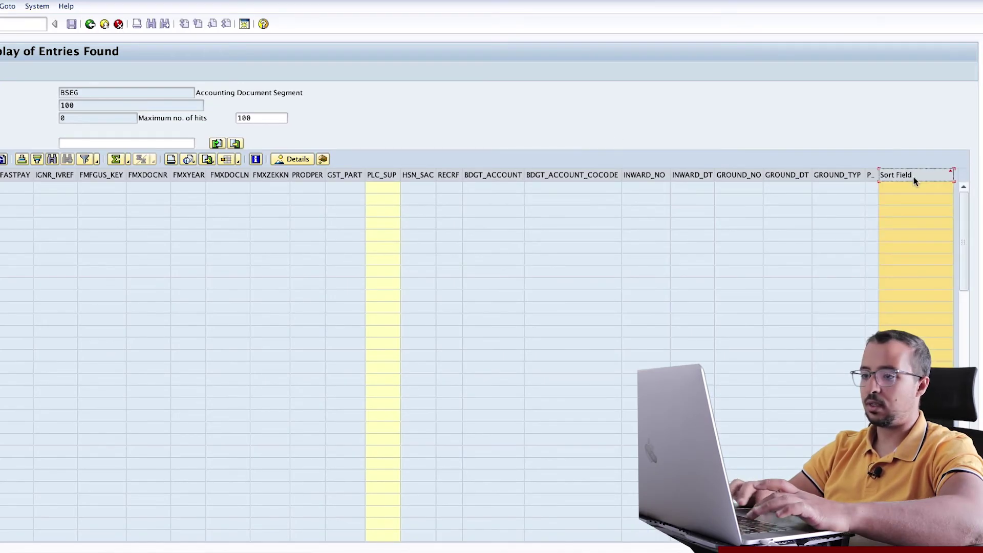
{"action": "left_click", "coordinate": [37, 159]}
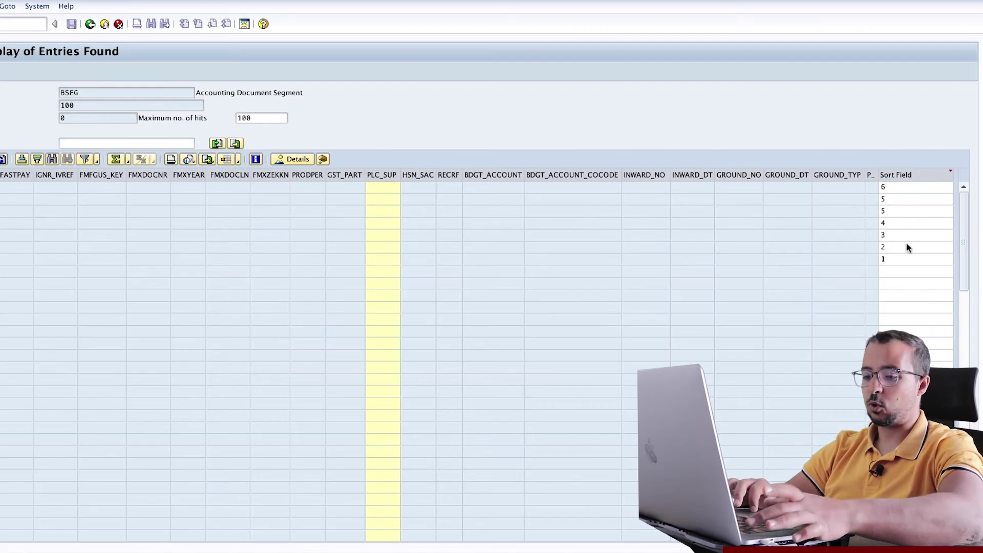
Return to the selection screen and display the BSEG entries again to check whether the Sort Field values are kept
{"action": "key", "text": "F3"}
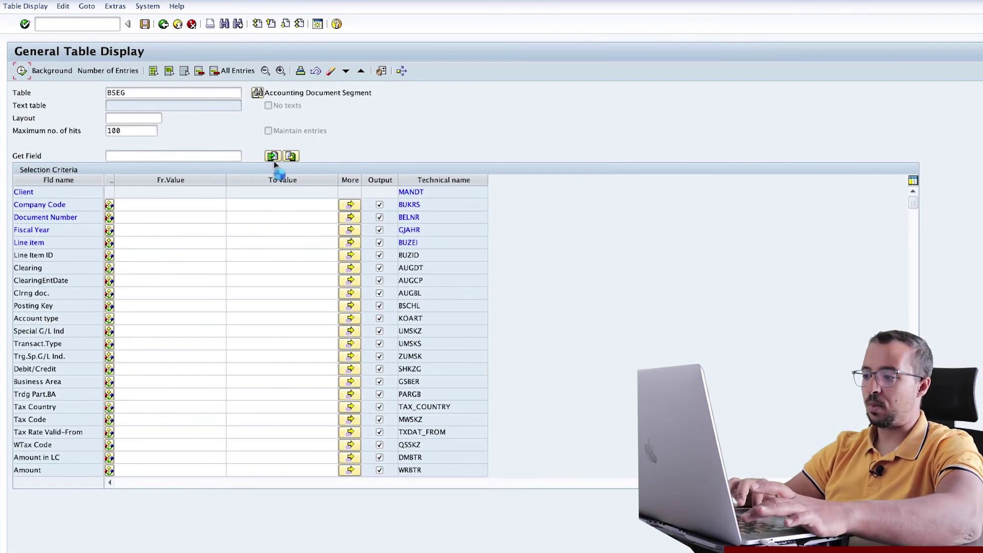
{"action": "left_click", "coordinate": [273, 156]}
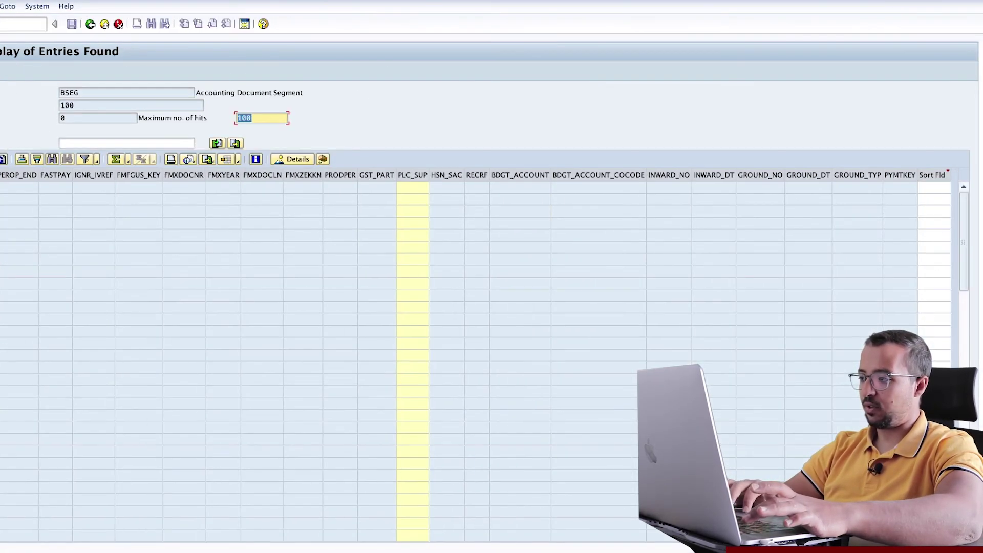
Return to the BSEG selection screen and activate Technical Column Name Leads in the technical settings
{"action": "left_click", "coordinate": [90, 24]}
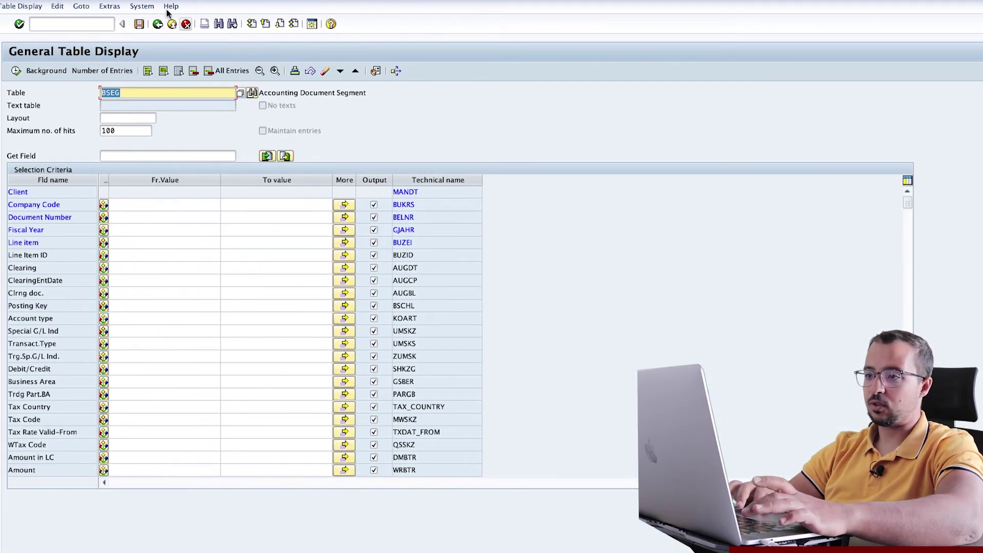
{"action": "left_click", "coordinate": [375, 71]}
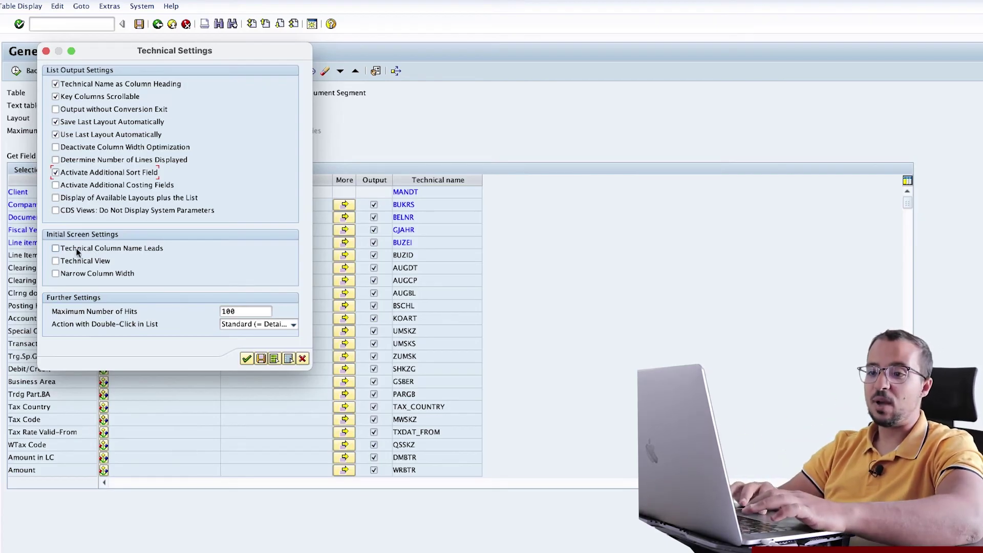
{"action": "left_click_drag", "start_coordinate": [253, 64], "coordinate": [511, 148]}
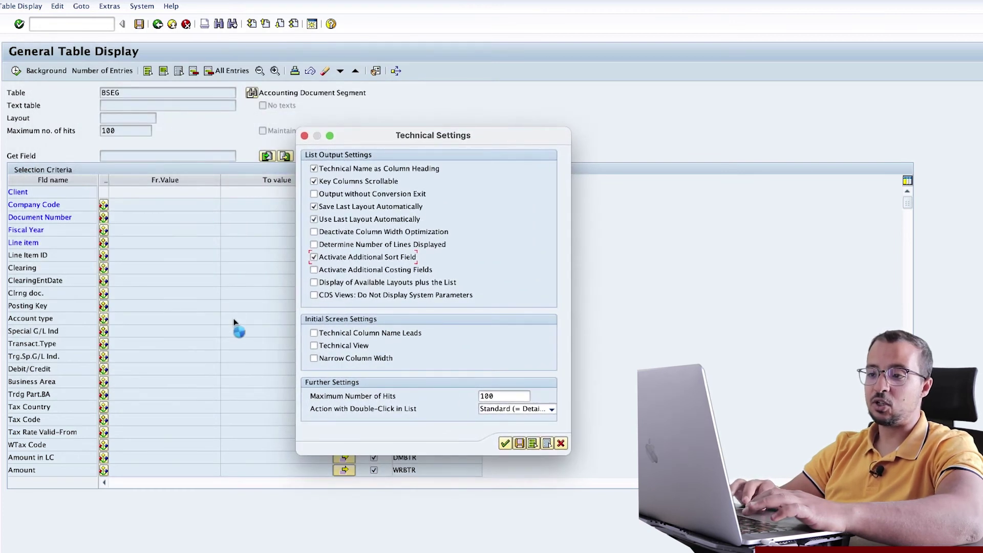
{"action": "left_click", "coordinate": [314, 333]}
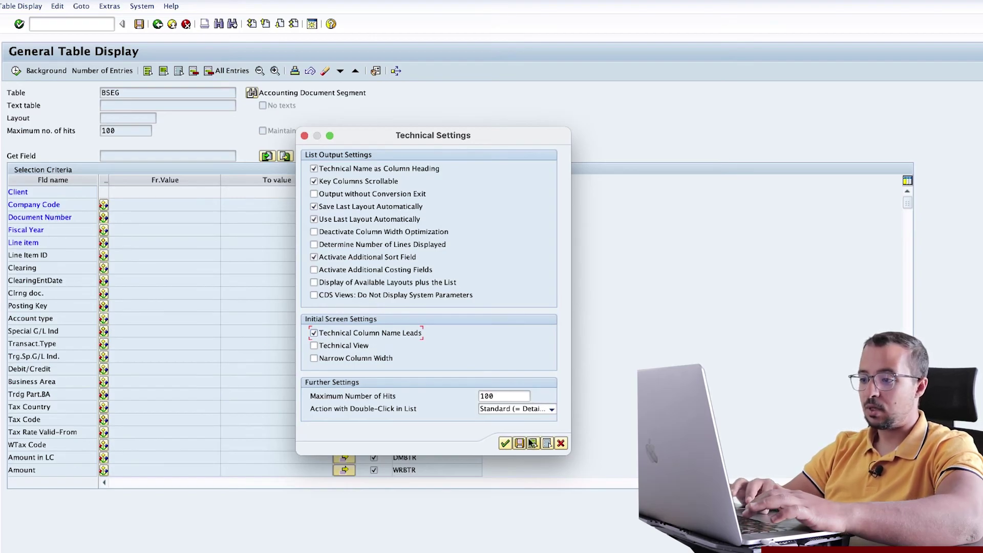
{"action": "left_click", "coordinate": [506, 443]}
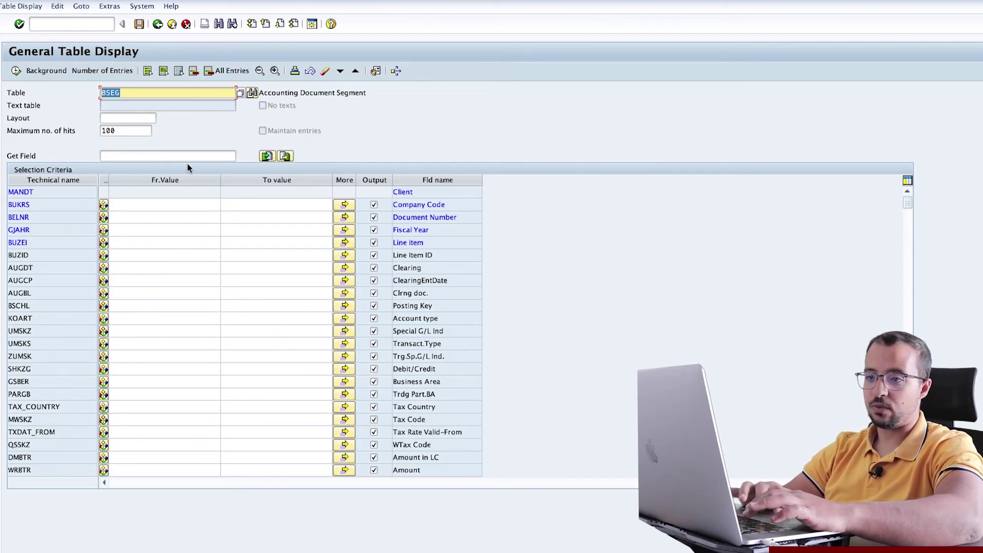
Activate Technical View in the technical settings to show the extra field attributes, and switch the technical view off again
{"action": "left_click", "coordinate": [376, 70]}
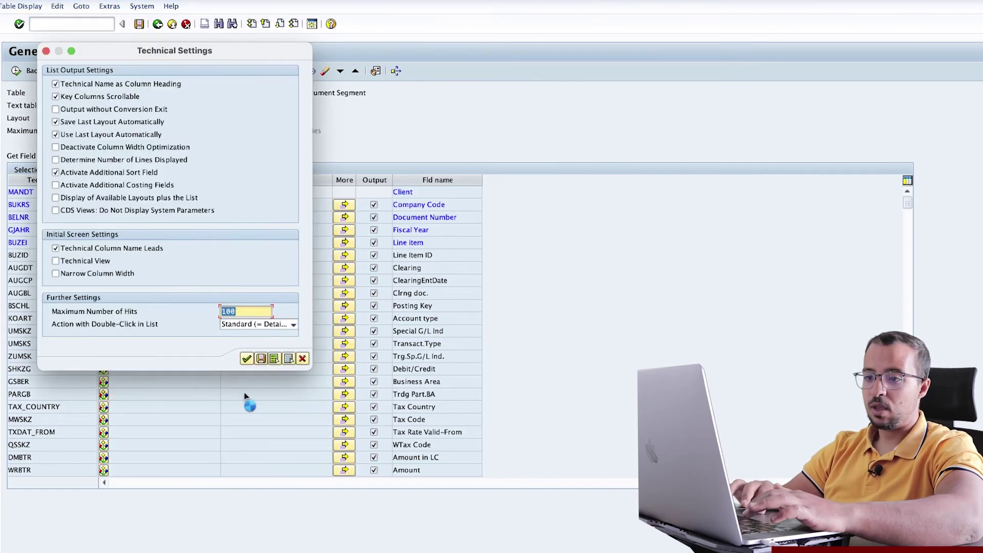
{"action": "left_click", "coordinate": [77, 262]}
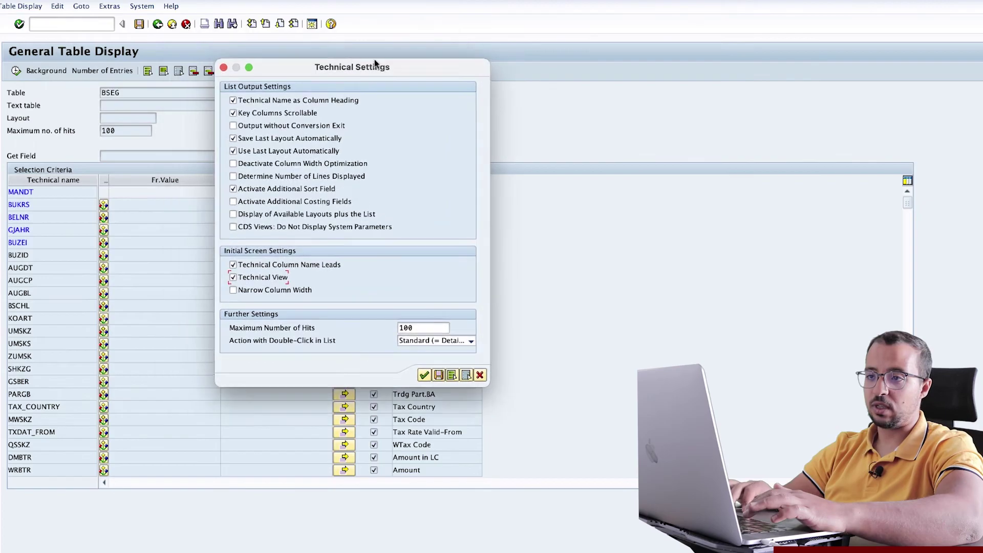
{"action": "left_click_drag", "start_coordinate": [286, 67], "coordinate": [579, 106]}
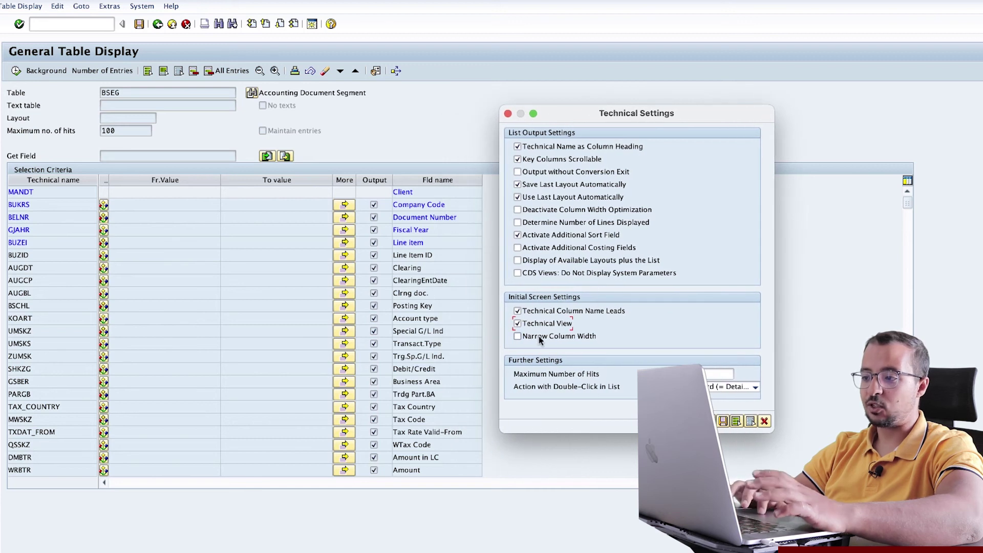
{"action": "key", "text": "Return"}
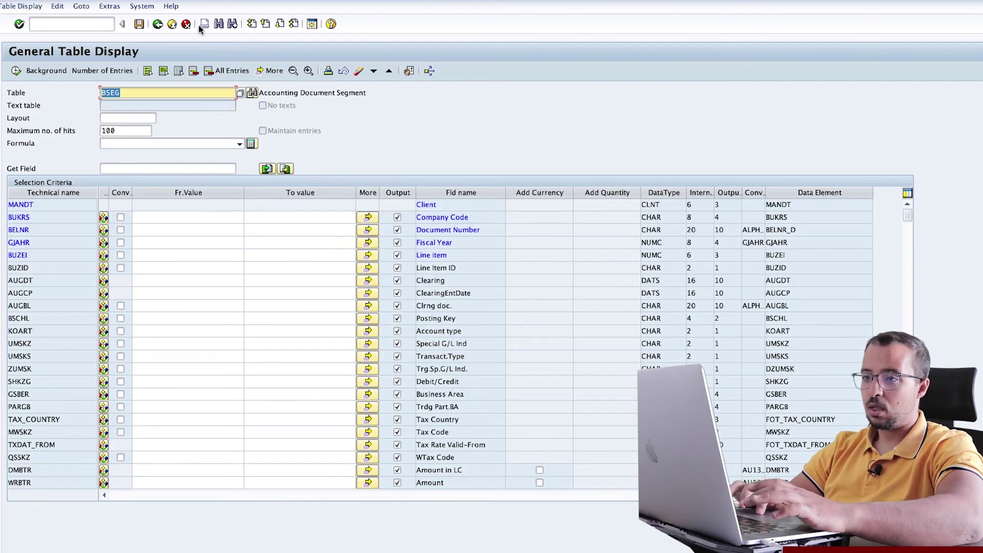
{"action": "left_click", "coordinate": [109, 6]}
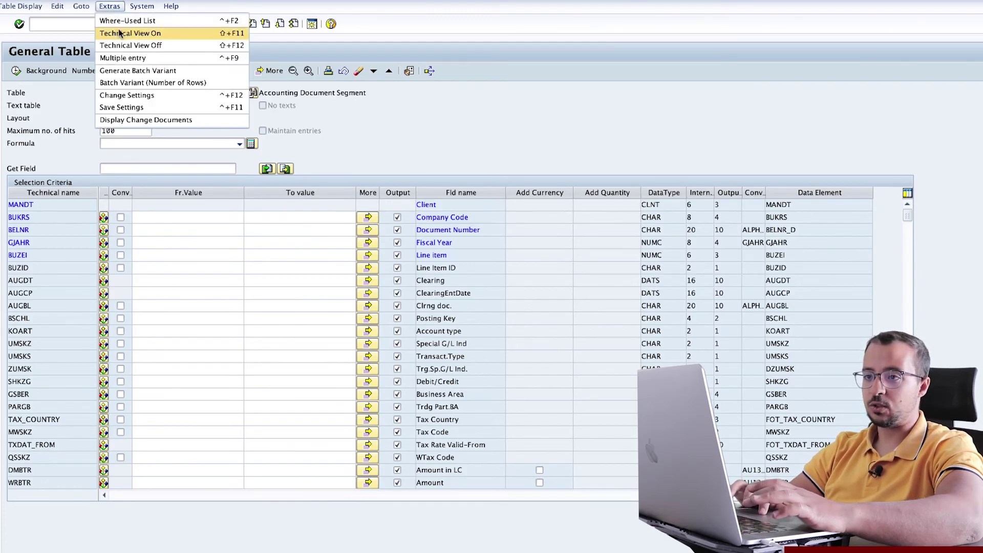
{"action": "left_click", "coordinate": [120, 47]}
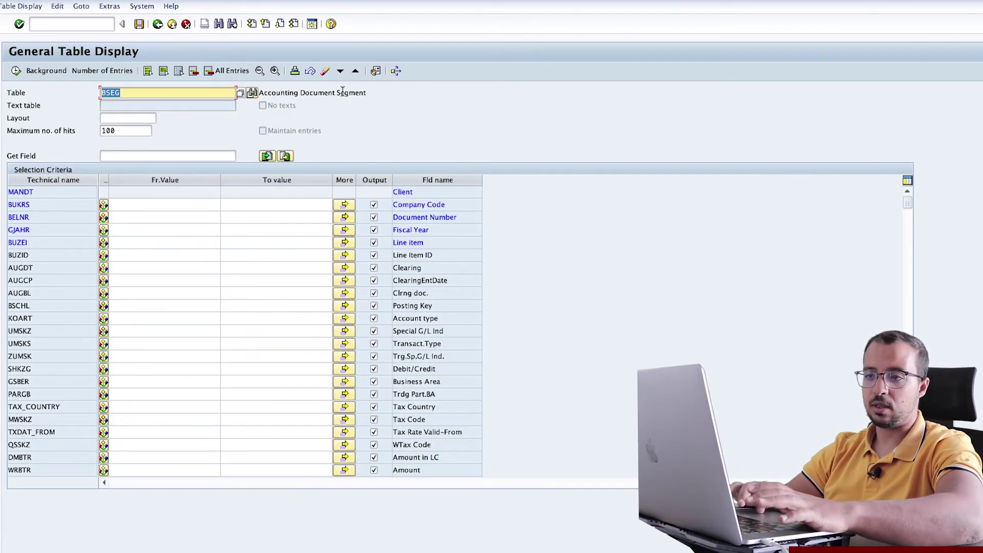
Activate Narrow Column Width for the initial screen in the technical settings
{"action": "left_click", "coordinate": [375, 70]}
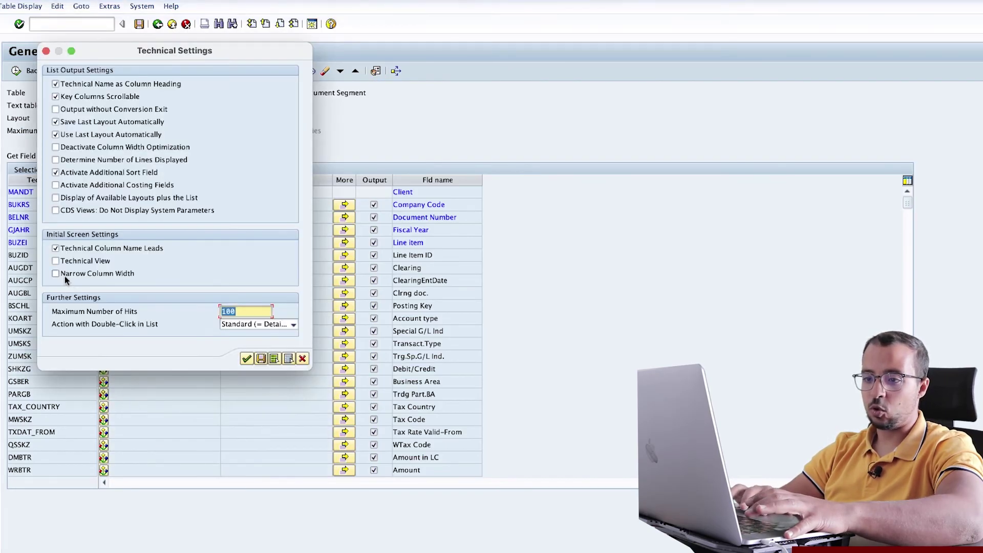
{"action": "left_click", "coordinate": [56, 273]}
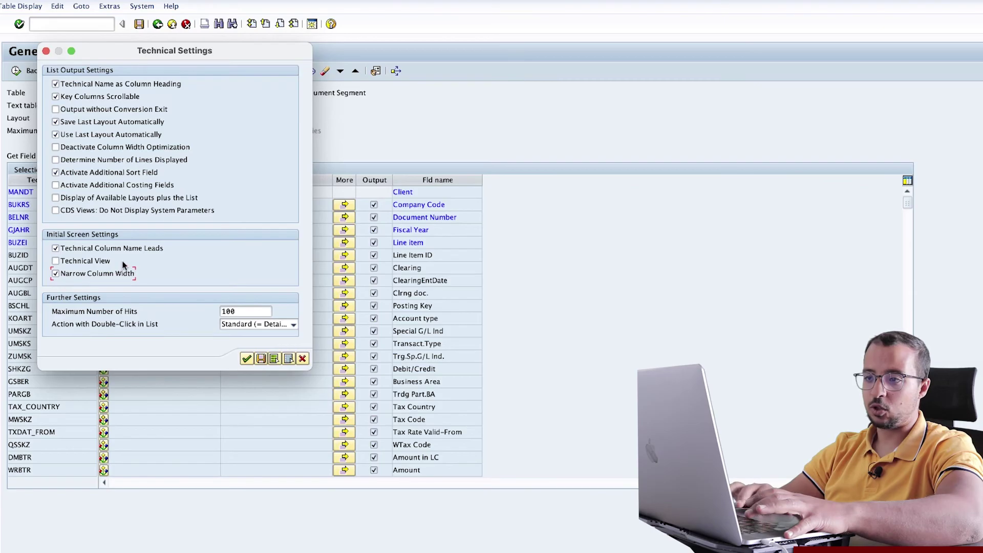
{"action": "left_click_drag", "start_coordinate": [270, 54], "coordinate": [435, 125]}
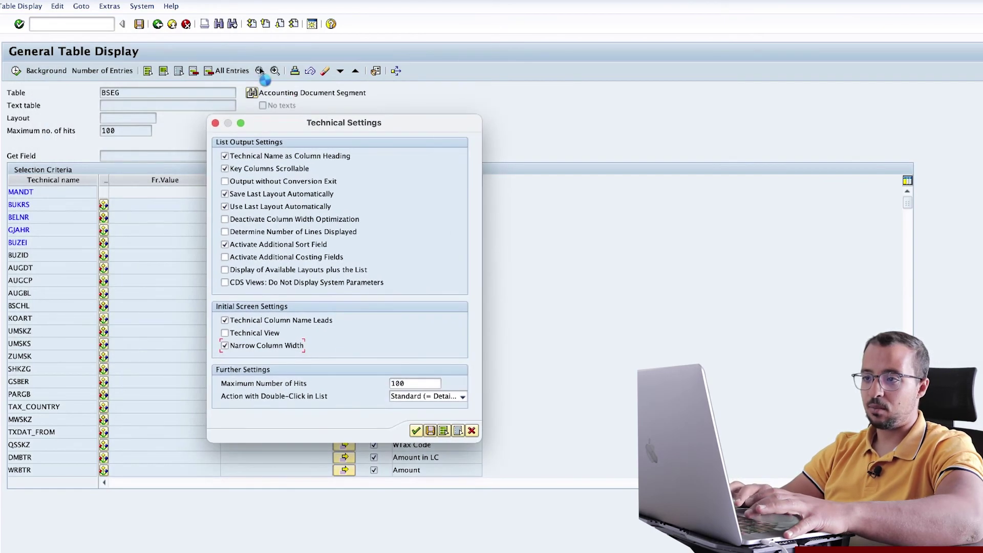
{"action": "left_click_drag", "start_coordinate": [287, 123], "coordinate": [421, 114]}
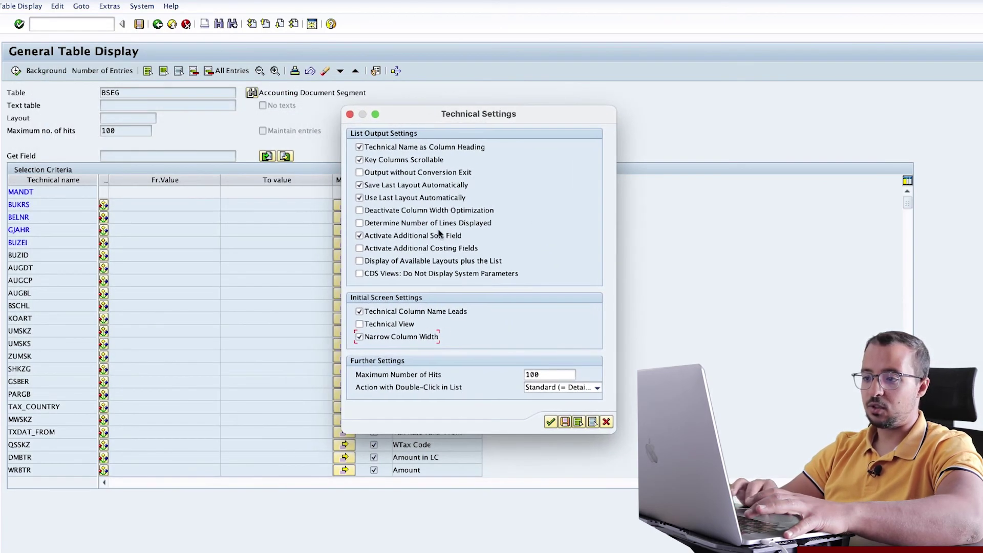
{"action": "left_click", "coordinate": [549, 422]}
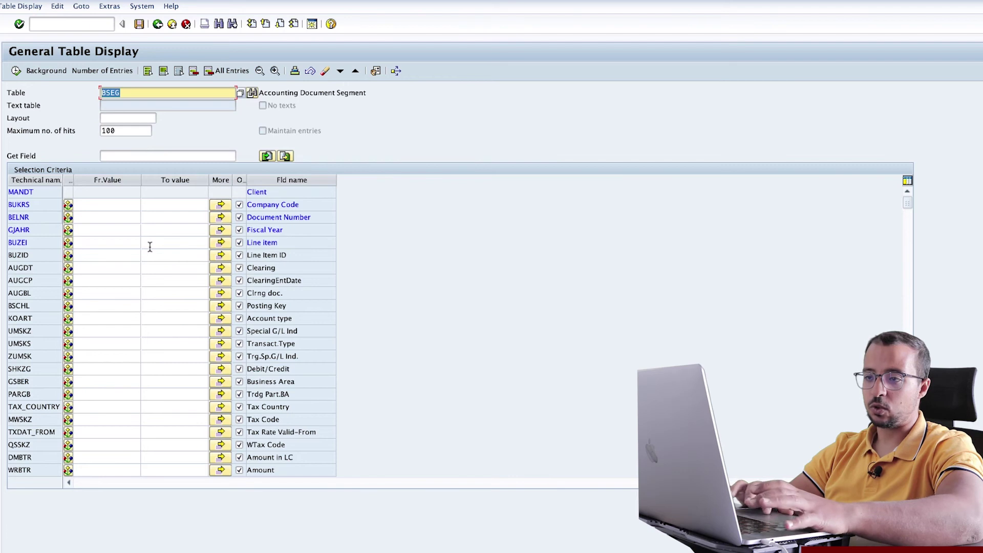
Set the Maximum Number of Hits to 20000 in the technical settings and apply it to the selection screen
{"action": "left_click", "coordinate": [375, 72]}
{"action": "left_click_drag", "start_coordinate": [140, 17], "coordinate": [547, 50]}
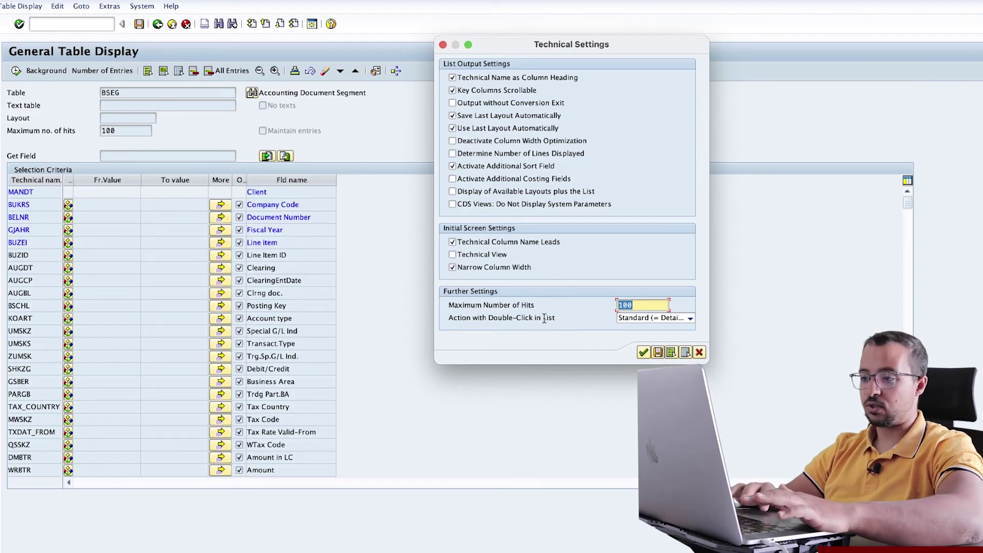
{"action": "left_click", "coordinate": [645, 303]}
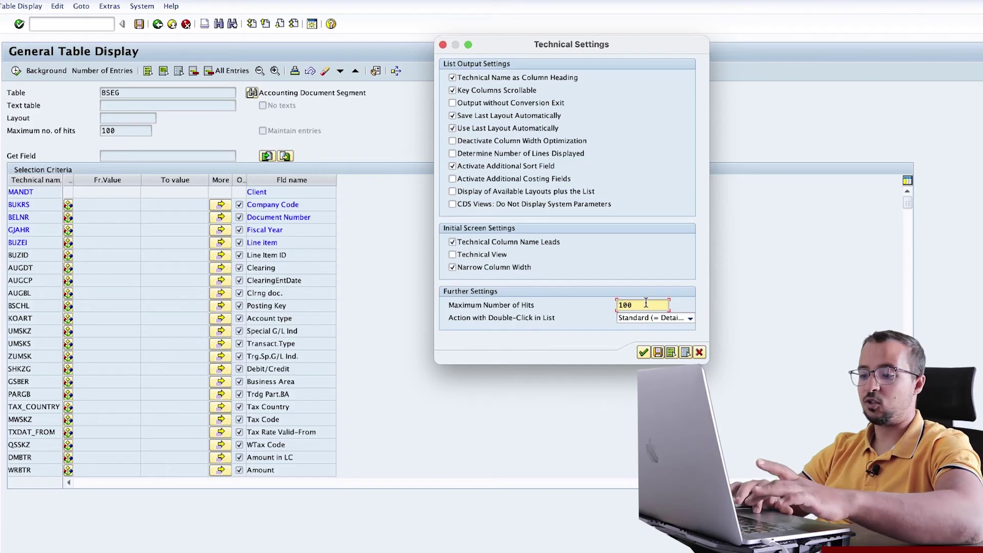
{"action": "left_click_drag", "start_coordinate": [646, 303], "coordinate": [588, 303]}
{"action": "type", "text": "550"}
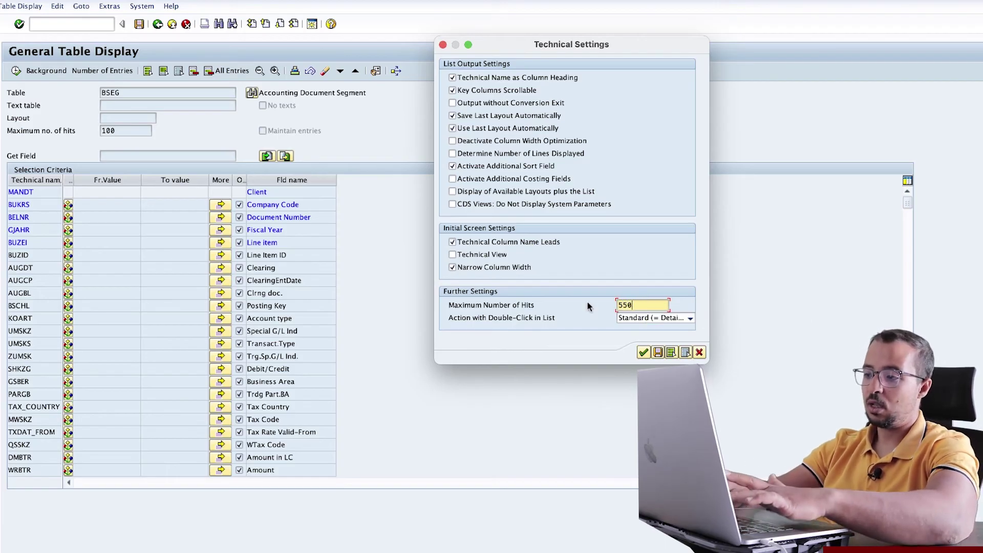
{"action": "key", "text": "BackSpace"}
{"action": "key", "text": "BackSpace"}
{"action": "key", "text": "BackSpace"}
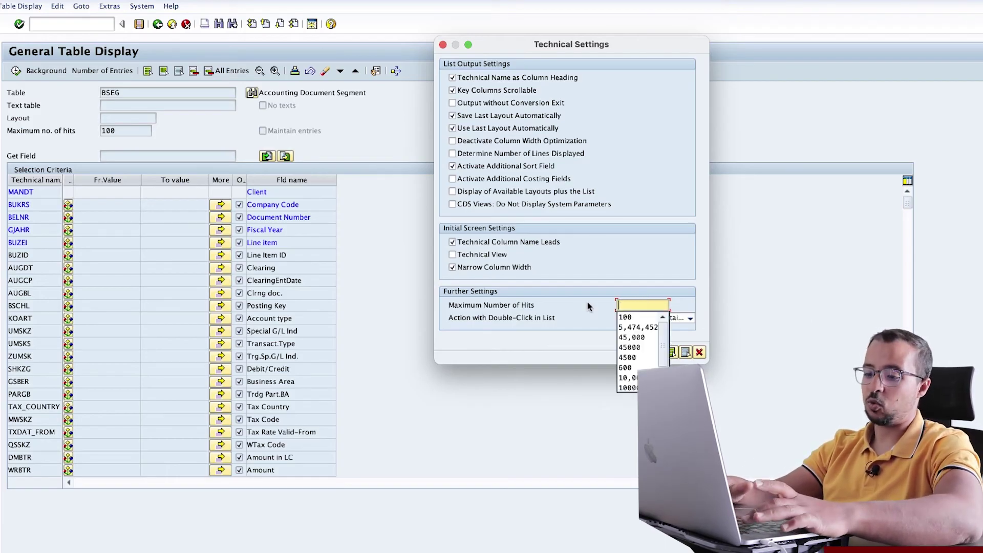
{"action": "type", "text": "2000"}
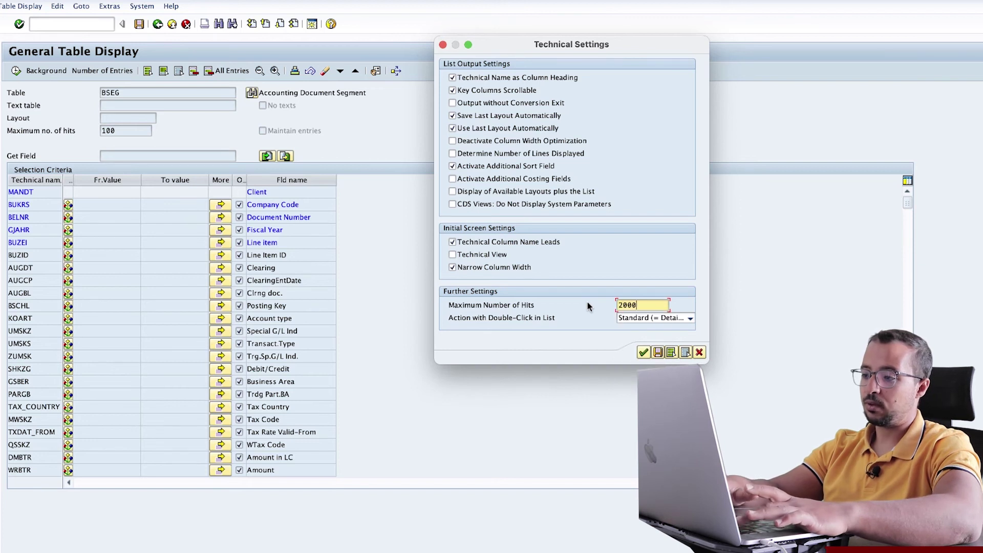
{"action": "type", "text": "0"}
{"action": "left_click", "coordinate": [644, 352]}
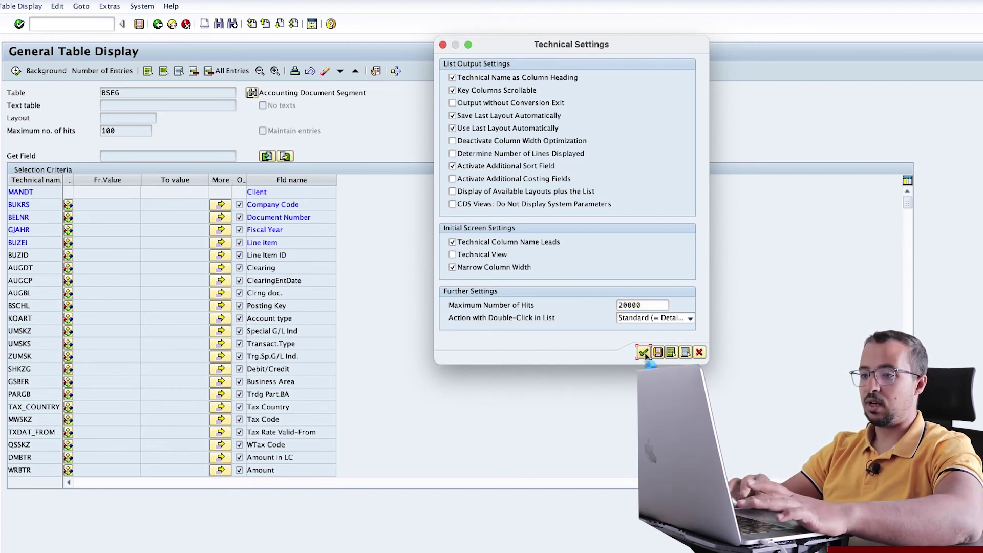
{"action": "left_click", "coordinate": [111, 134]}
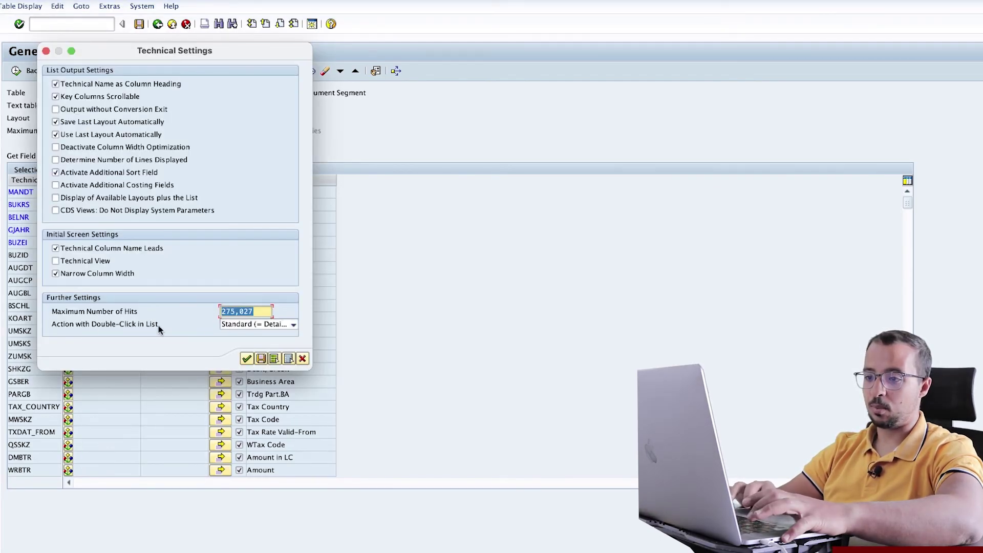
Review the options for Action with Double-Click in List and cancel the technical settings without choosing another one
{"action": "left_click", "coordinate": [253, 325]}
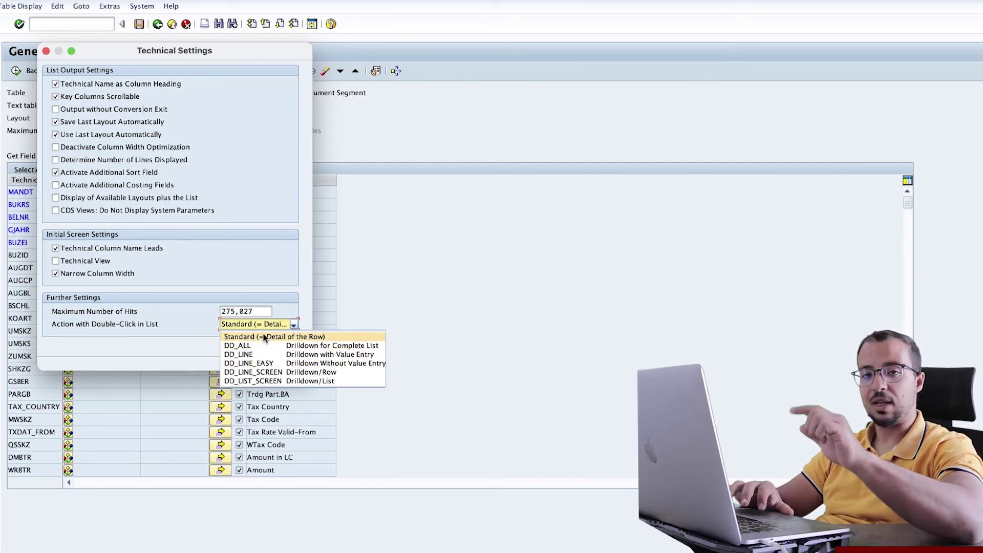
{"action": "left_click", "coordinate": [195, 311]}
{"action": "left_click", "coordinate": [303, 358]}
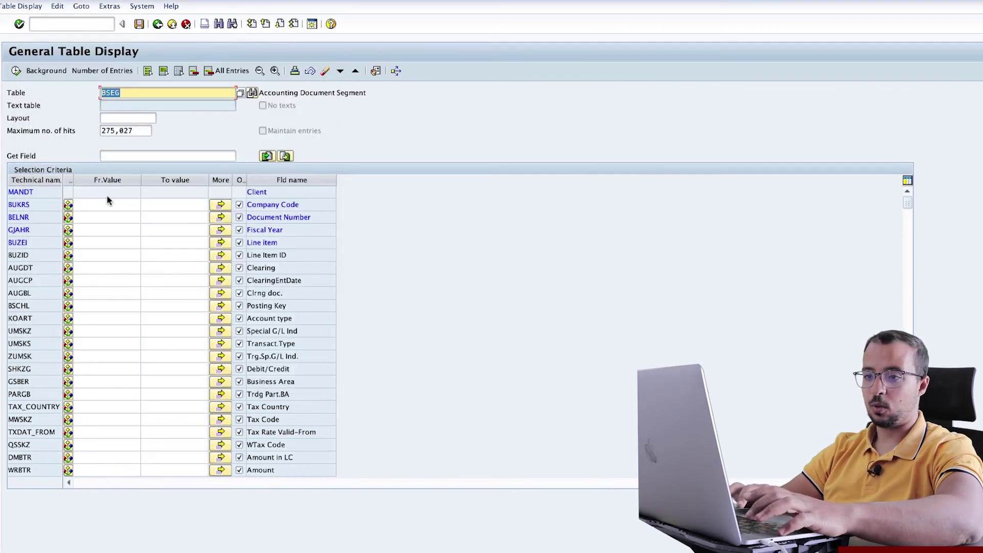
Set the maximum number of hits on the selection screen to 100 and display the BSEG entries
{"action": "double_click", "coordinate": [137, 130]}
{"action": "type", "text": "100"}
{"action": "key", "text": "Return"}
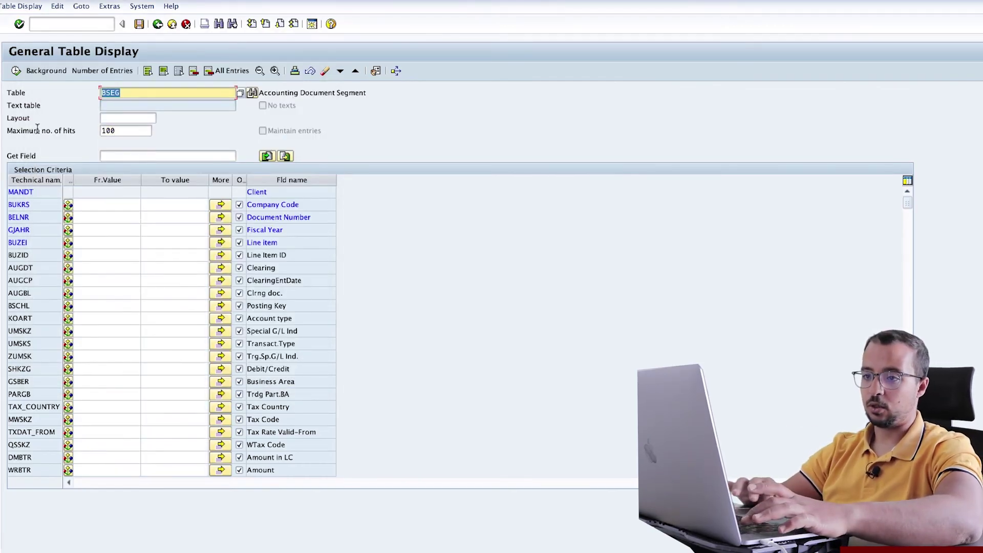
{"action": "left_click", "coordinate": [16, 71]}
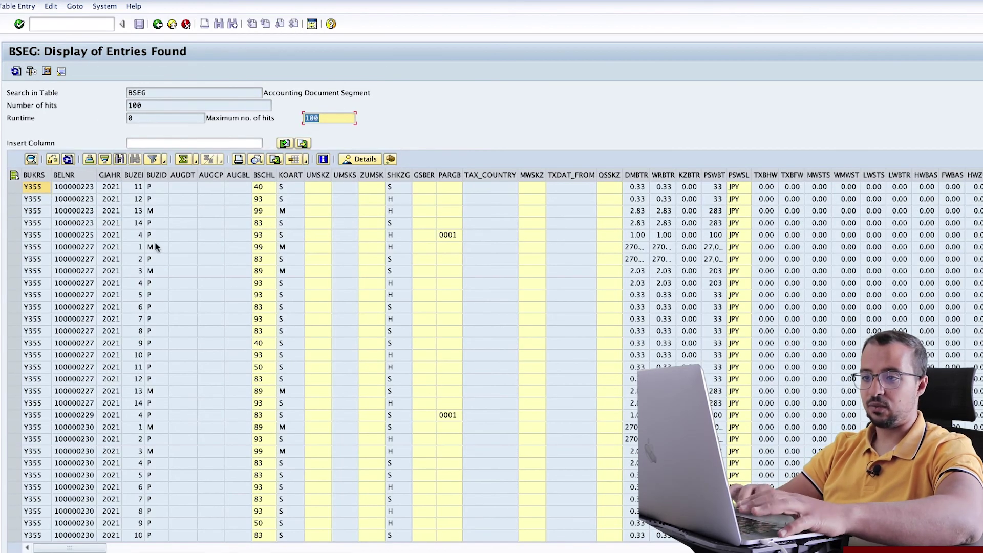
Open the detailed display of the fourth BSEG row, look through its fields and close it
{"action": "left_click", "coordinate": [118, 227]}
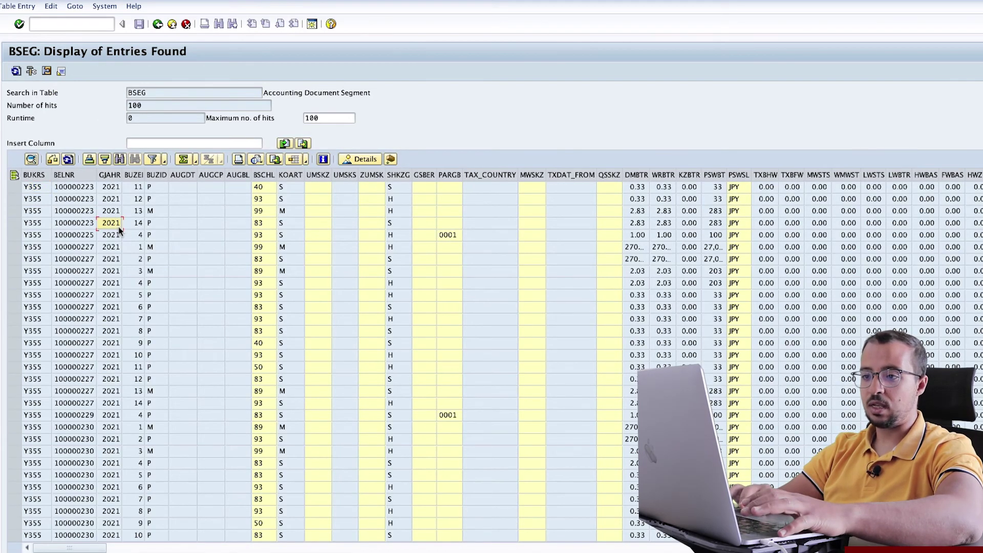
{"action": "left_click", "coordinate": [249, 237]}
{"action": "double_click", "coordinate": [112, 219]}
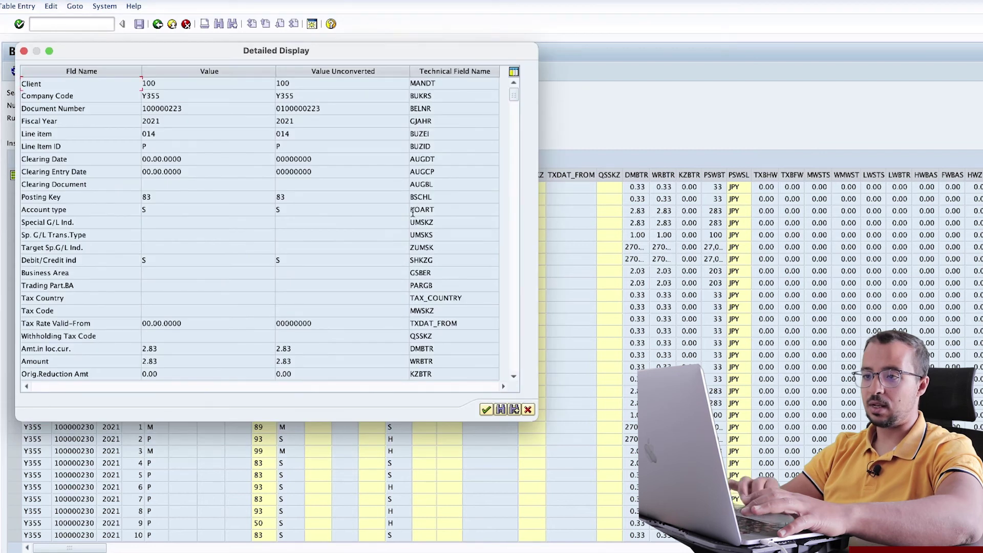
{"action": "scroll", "coordinate": [413, 211], "scroll_direction": "down", "scroll_amount": 1}
{"action": "scroll", "coordinate": [412, 210], "scroll_direction": "down", "scroll_amount": 5}
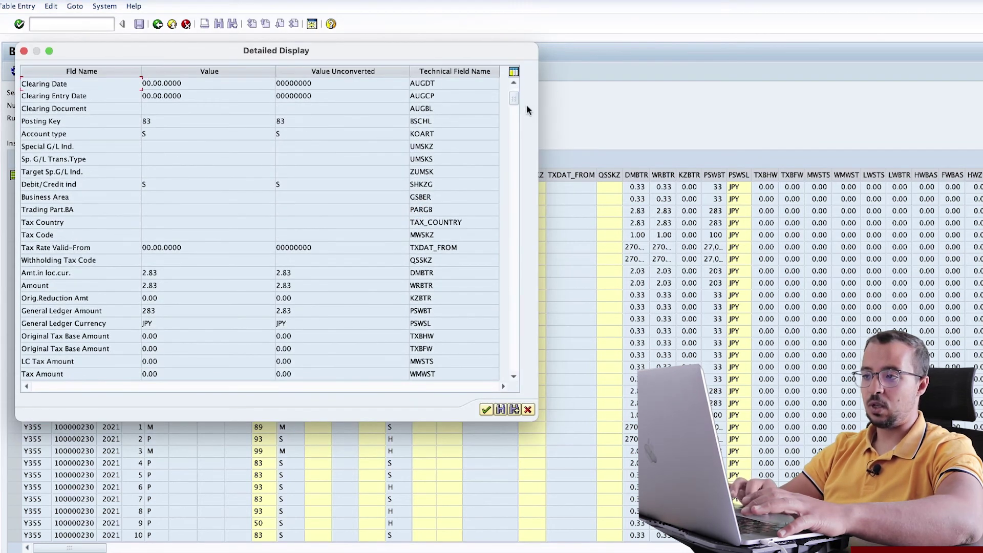
{"action": "left_click_drag", "start_coordinate": [514, 118], "coordinate": [514, 373]}
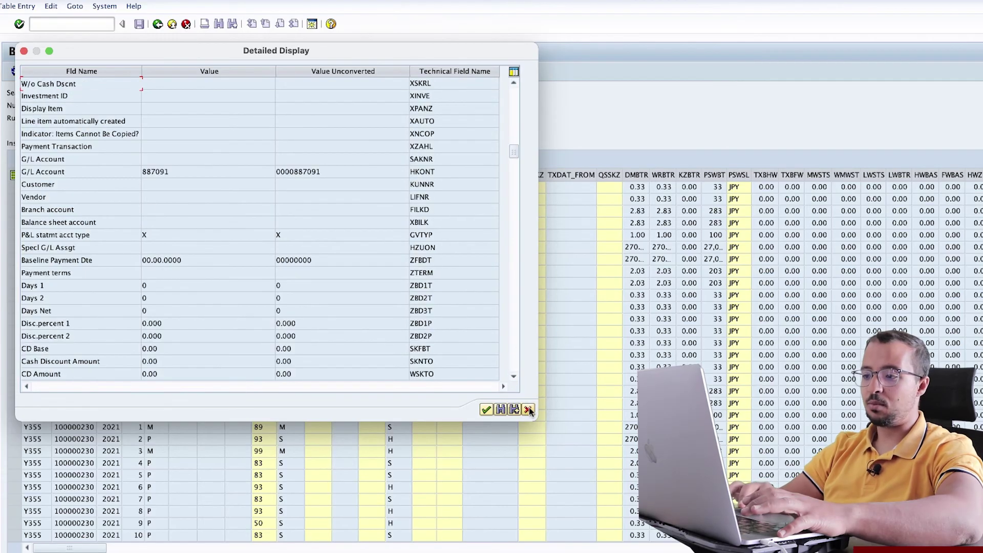
{"action": "left_click", "coordinate": [528, 410]}
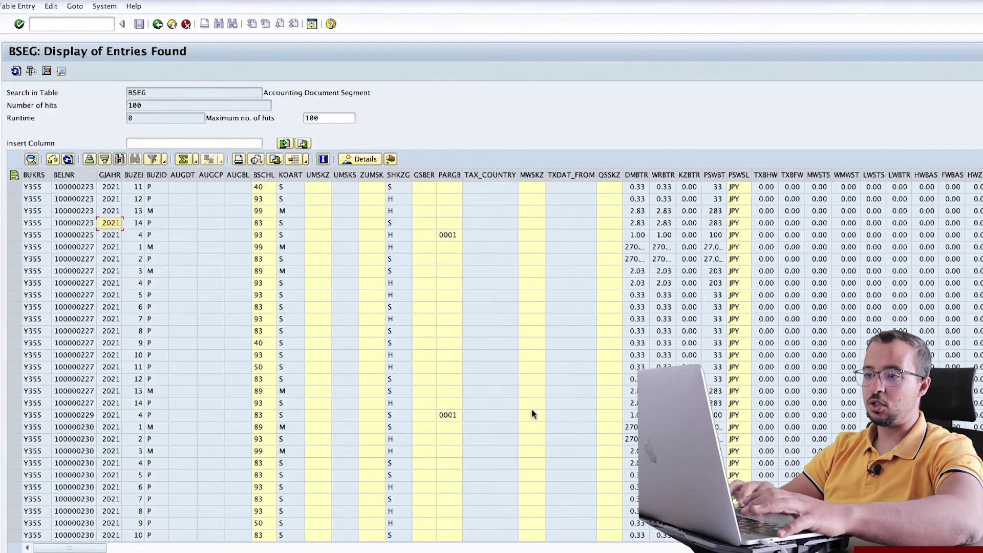
Keep Standard (= Detail of the Row) as the double-click action in the technical settings, and display the BSEG entries again
{"action": "left_click", "coordinate": [158, 24]}
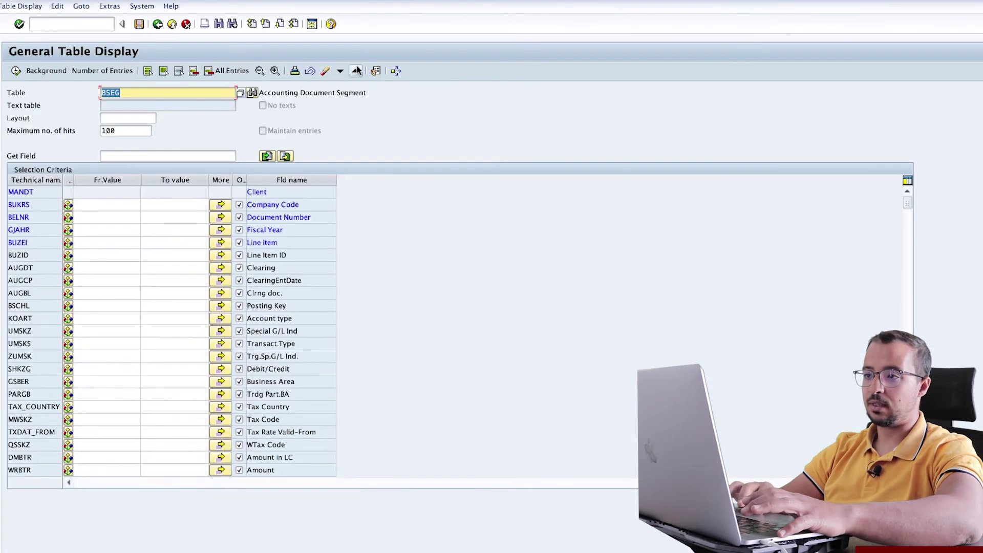
{"action": "left_click", "coordinate": [377, 71]}
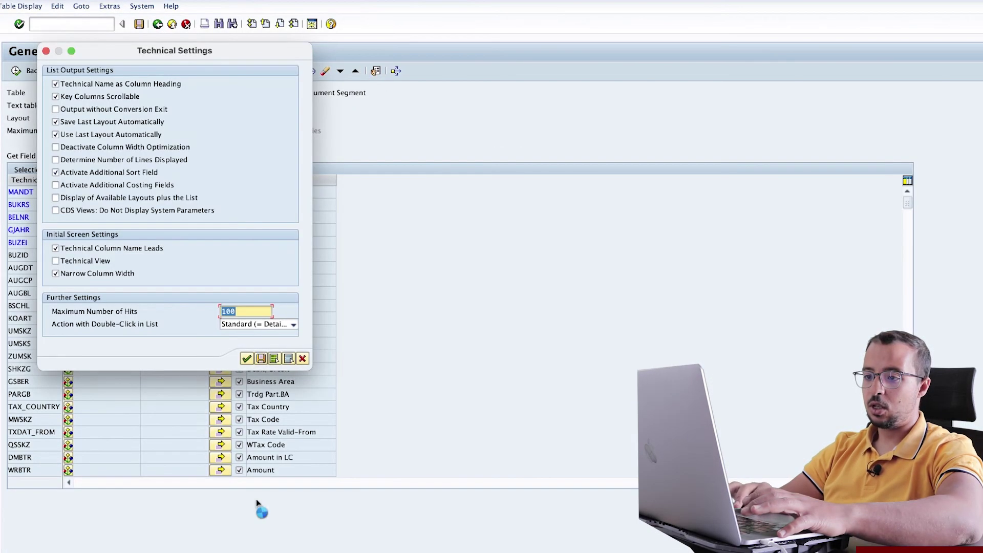
{"action": "left_click", "coordinate": [253, 325]}
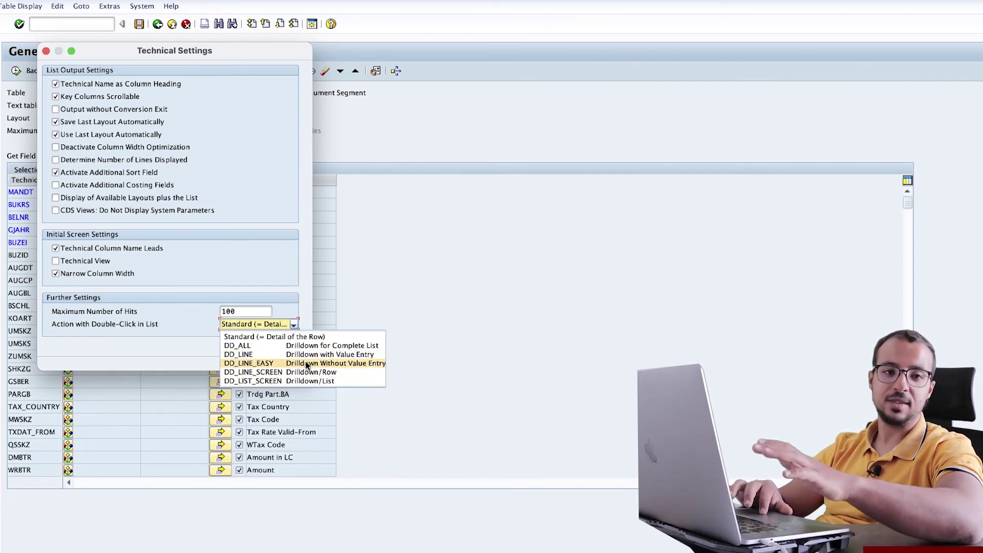
{"action": "left_click", "coordinate": [295, 337]}
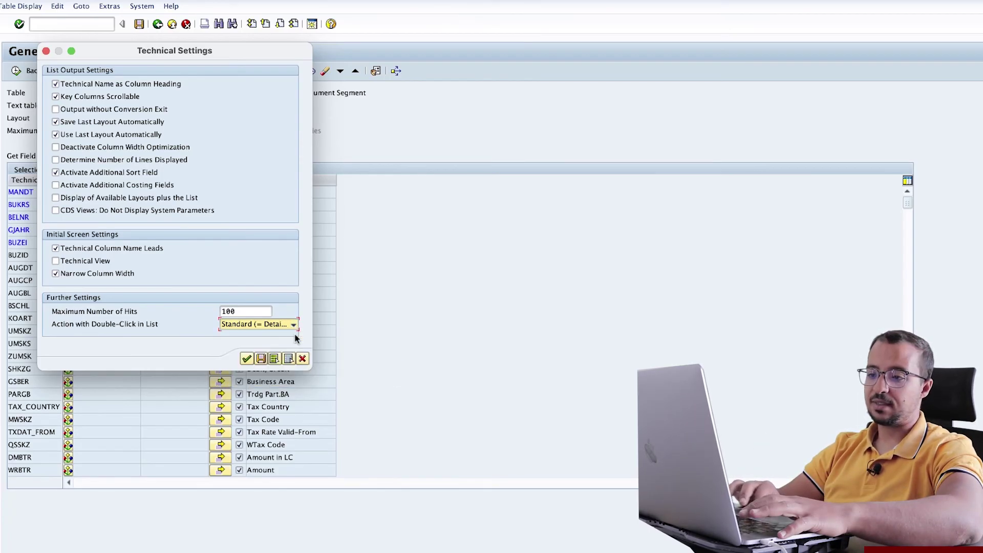
{"action": "left_click", "coordinate": [246, 358]}
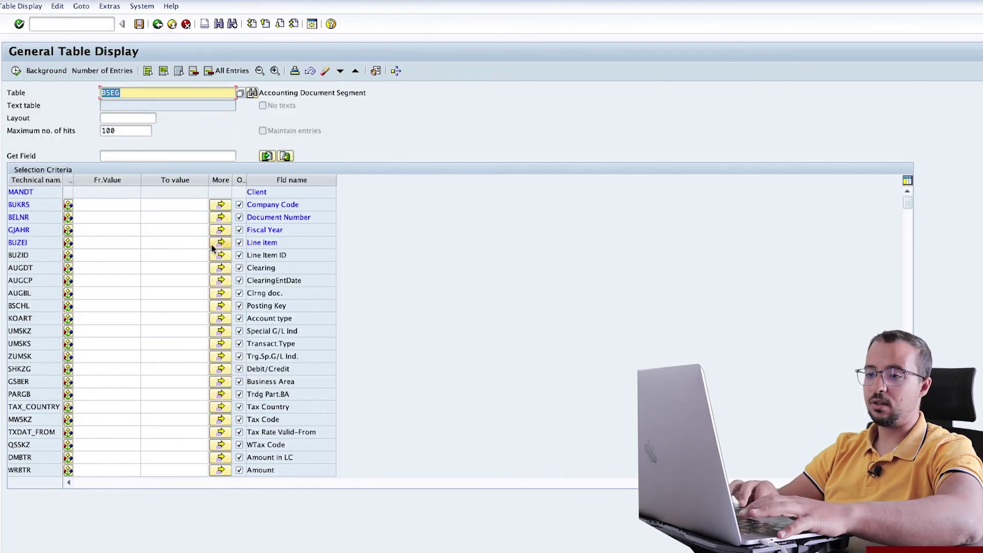
{"action": "left_click", "coordinate": [15, 70]}
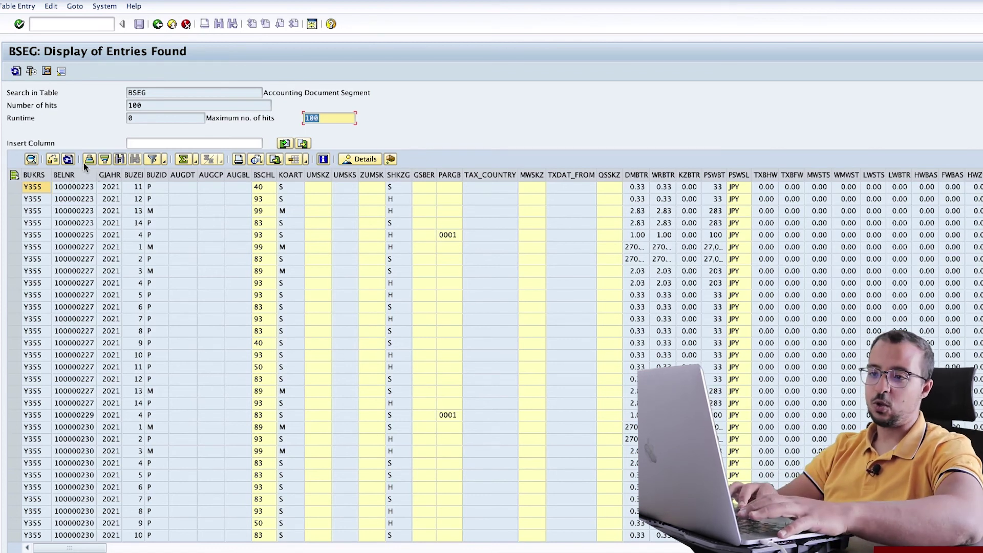
Select the BUKRS column and look at its Find options, closing them without searching
{"action": "left_click", "coordinate": [39, 175]}
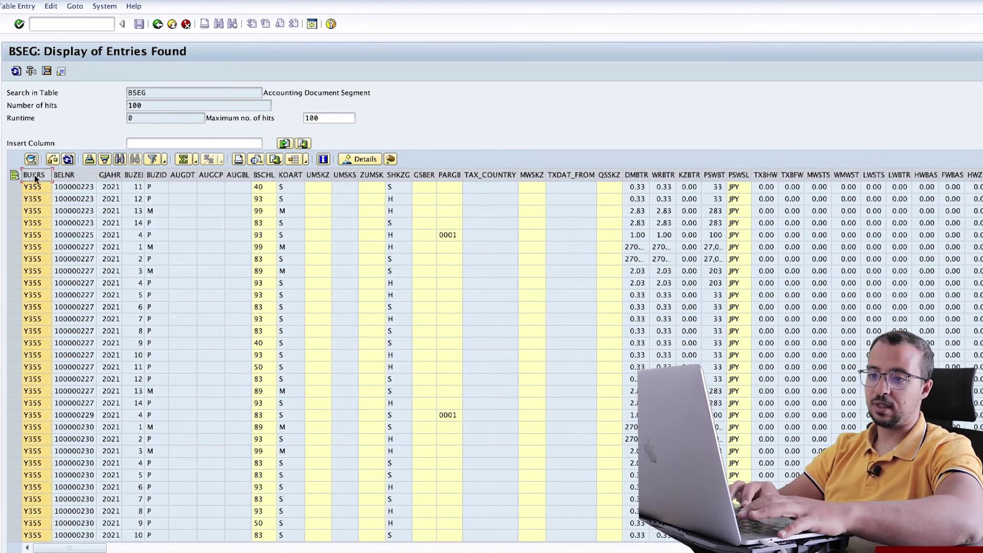
{"action": "left_click", "coordinate": [119, 159]}
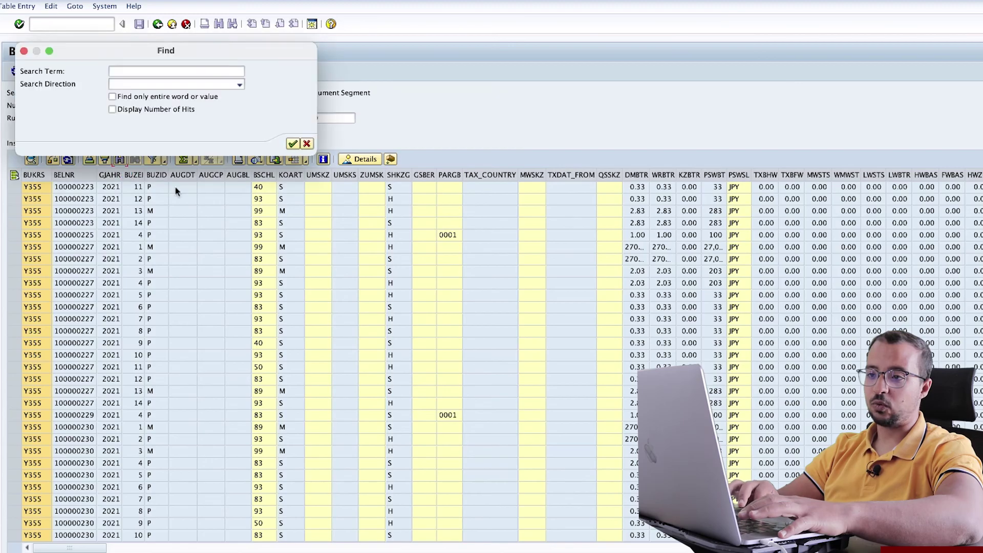
{"action": "left_click", "coordinate": [306, 143]}
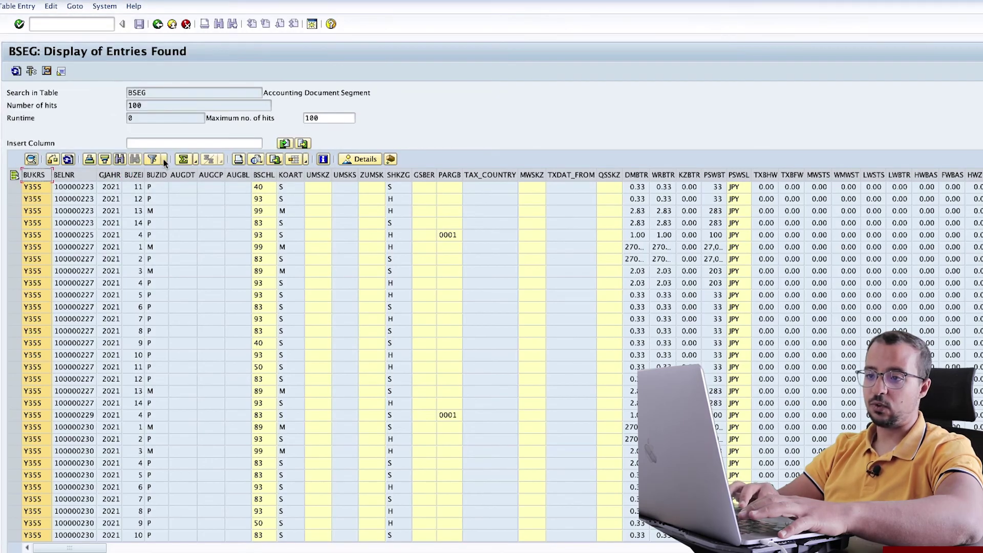
Look at the filter criteria and multiple selection options for the BUZID column, cancelling without setting a filter
{"action": "left_click", "coordinate": [151, 176]}
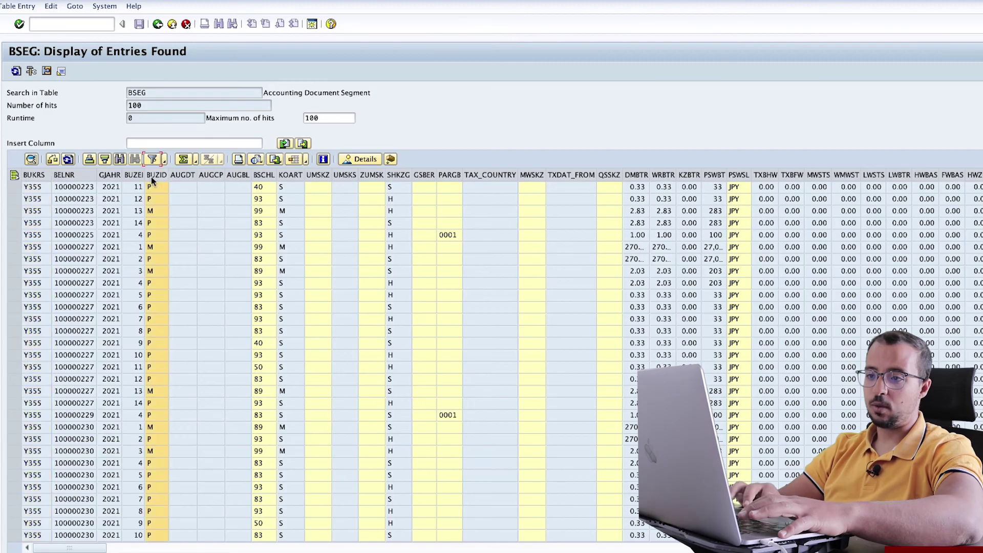
{"action": "left_click", "coordinate": [152, 159]}
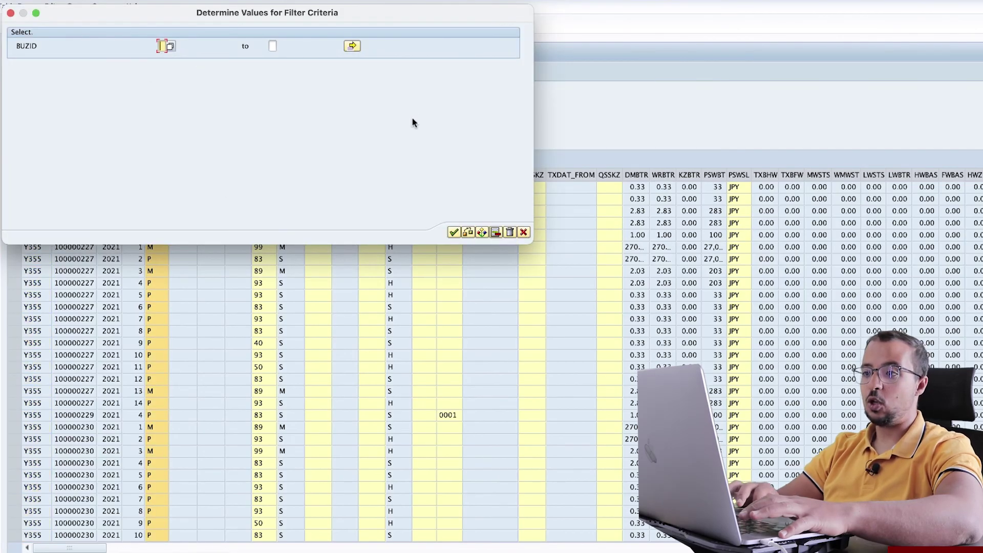
{"action": "left_click", "coordinate": [353, 46]}
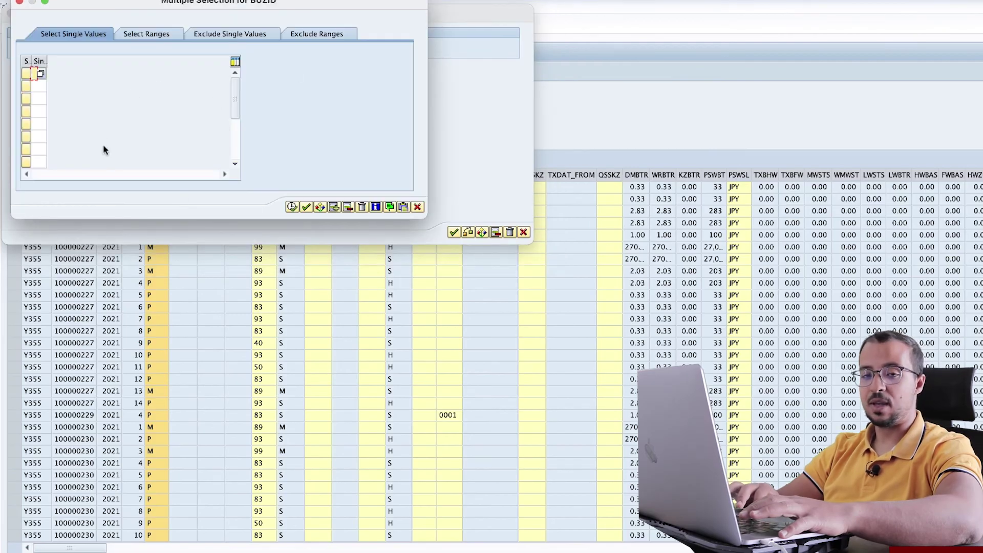
{"action": "left_click", "coordinate": [417, 207]}
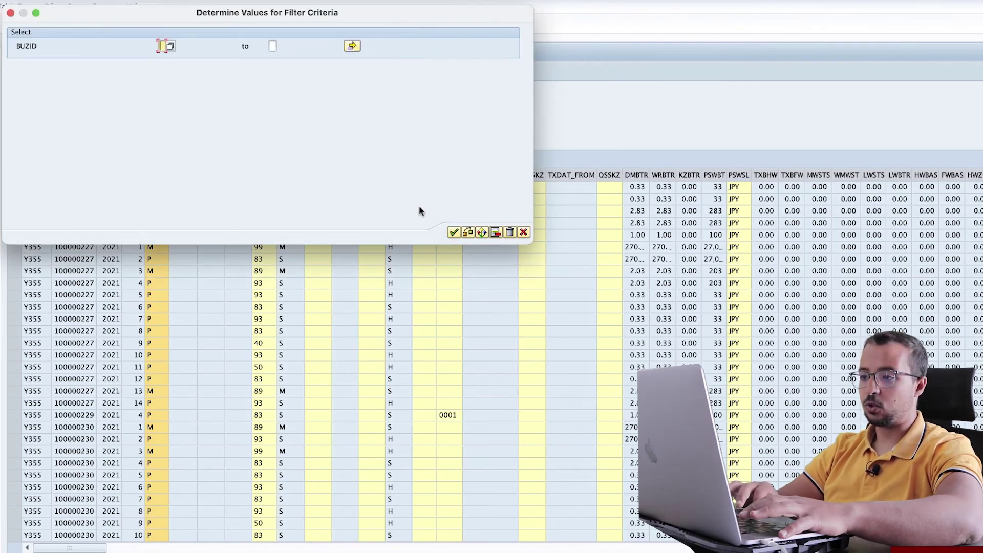
{"action": "left_click", "coordinate": [523, 232]}
Calculate the total of the DMBTR amount column in the BSEG list
{"action": "left_click", "coordinate": [224, 234]}
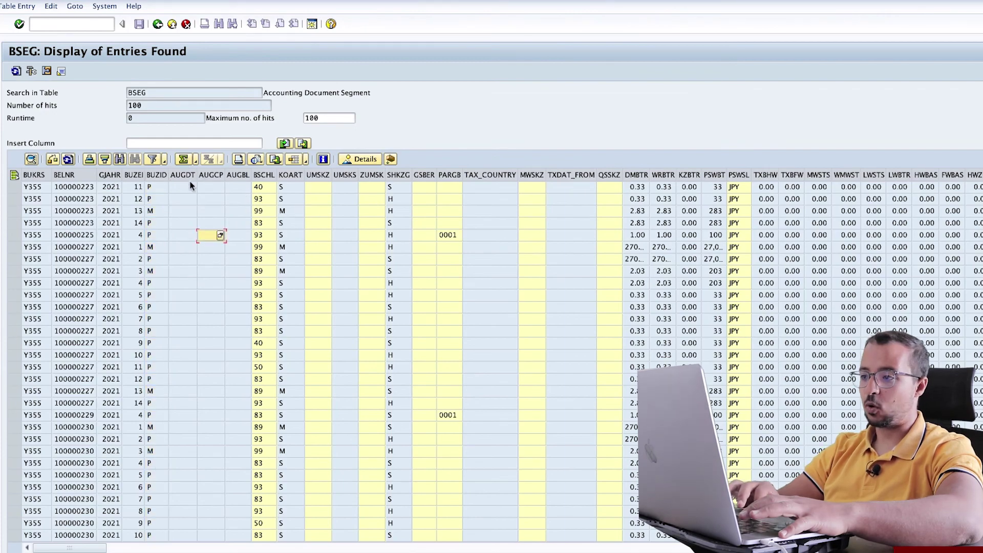
{"action": "left_click", "coordinate": [635, 174]}
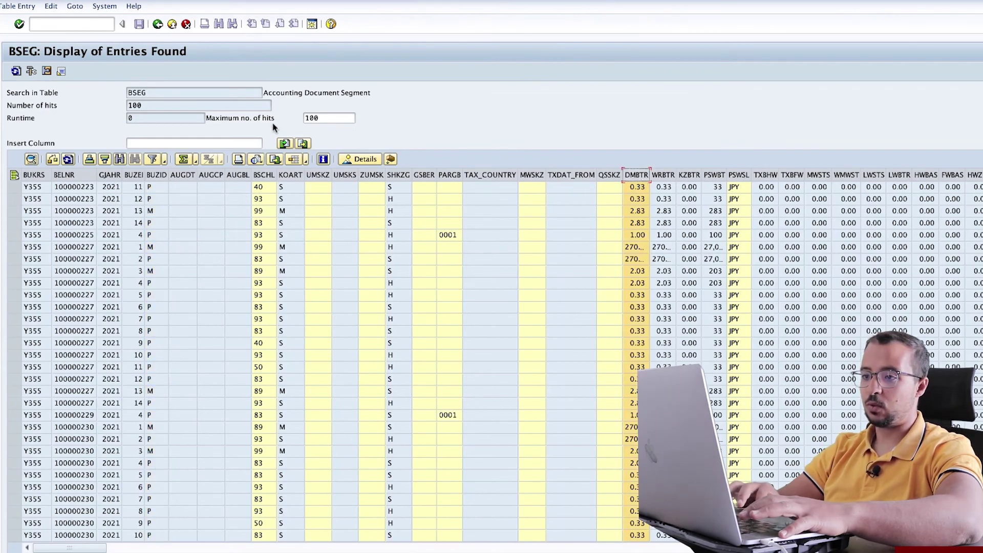
{"action": "left_click", "coordinate": [185, 160]}
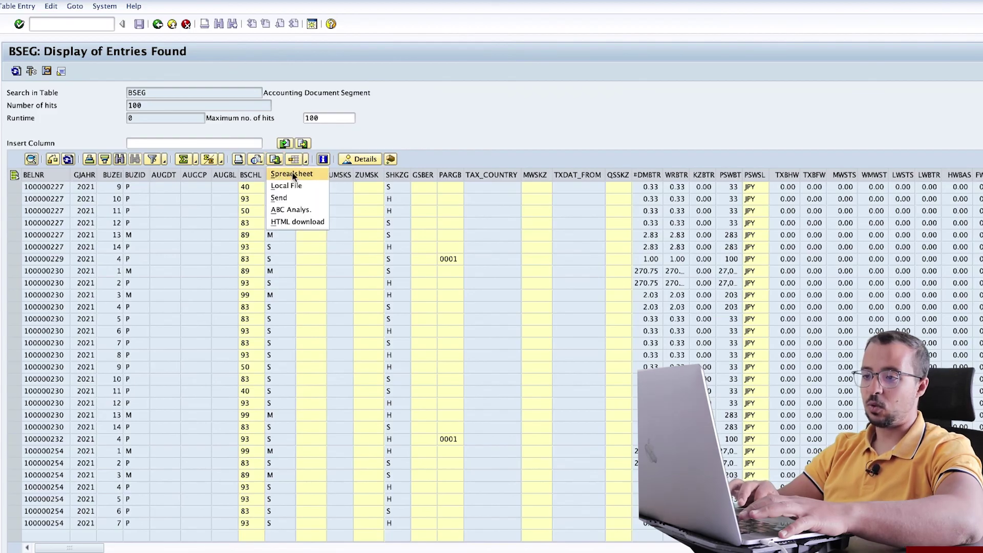
Review the spreadsheet export formats, including SAP-Internal XML and Excel Office Open XML (XLSX), and cancel the export
{"action": "left_click", "coordinate": [302, 176]}
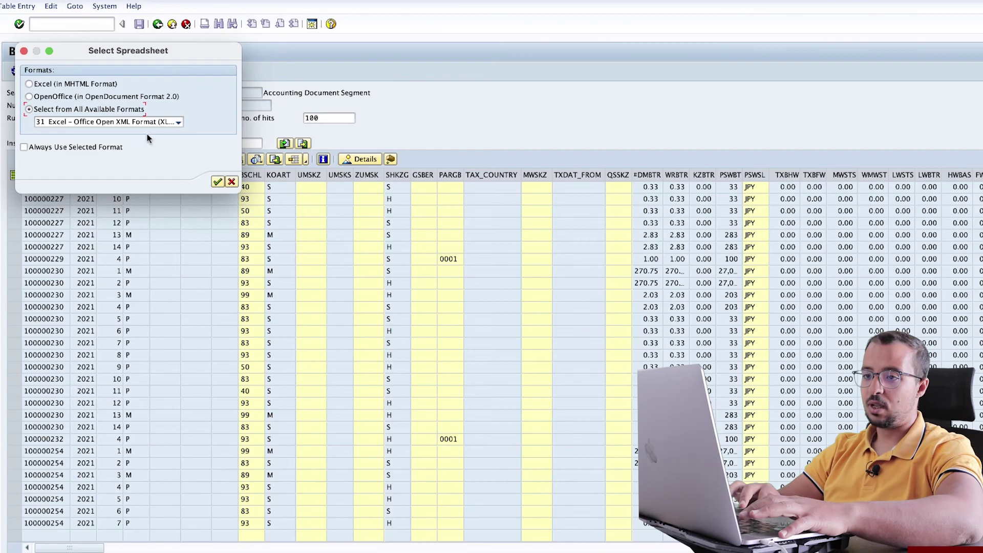
{"action": "left_click", "coordinate": [124, 124]}
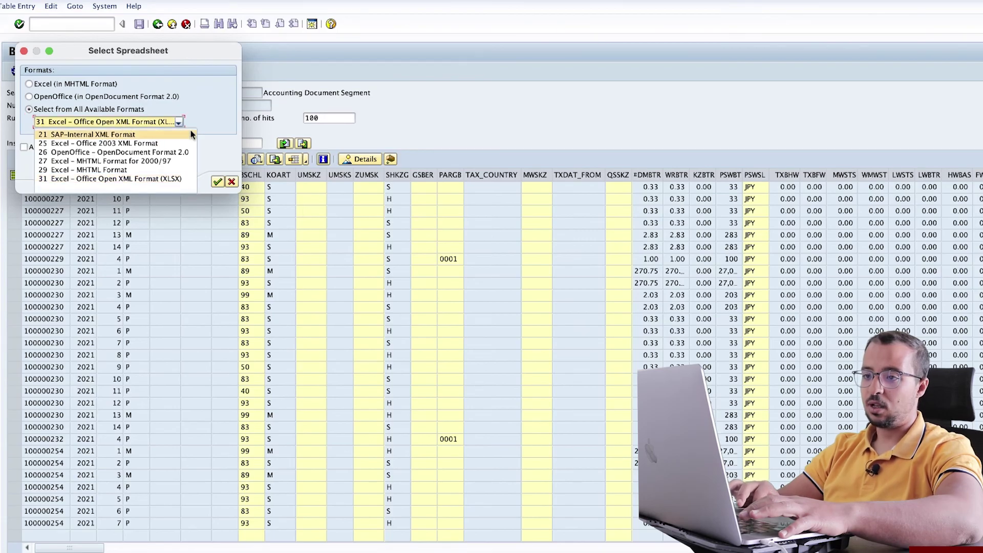
{"action": "left_click", "coordinate": [192, 132]}
{"action": "left_click", "coordinate": [178, 123]}
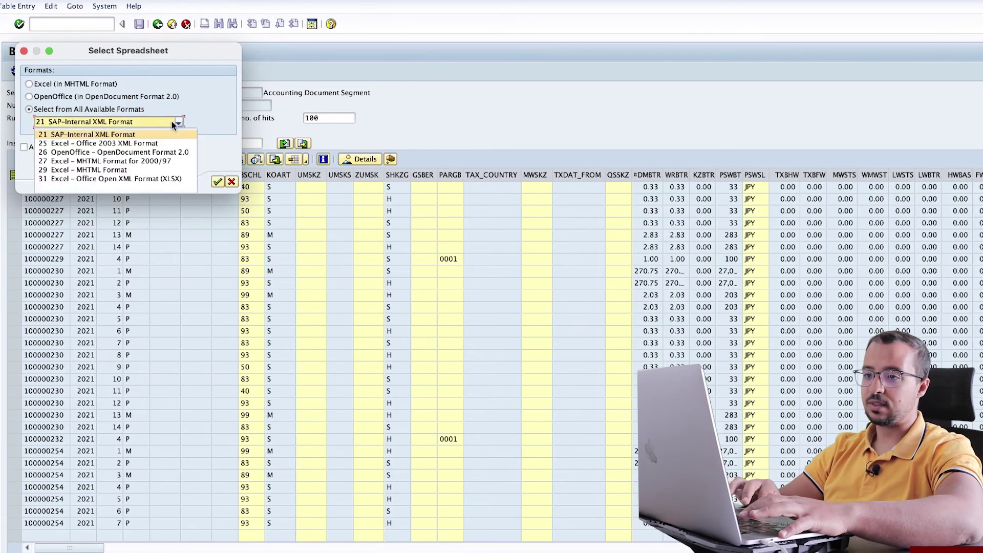
{"action": "left_click", "coordinate": [136, 180]}
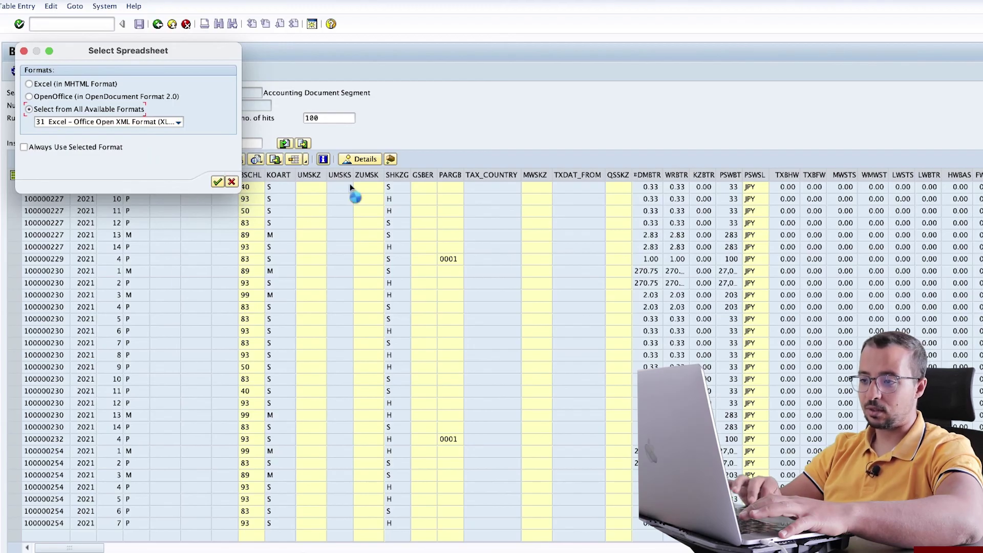
{"action": "left_click", "coordinate": [232, 182]}
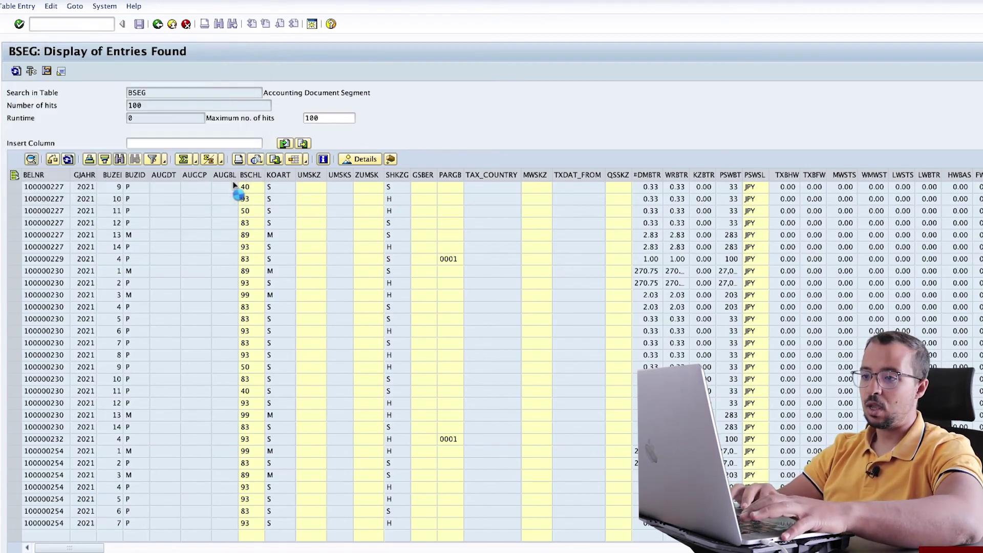
Open the layout for changing and move BUZEI above GJAHR in the displayed columns
{"action": "left_click", "coordinate": [307, 161]}
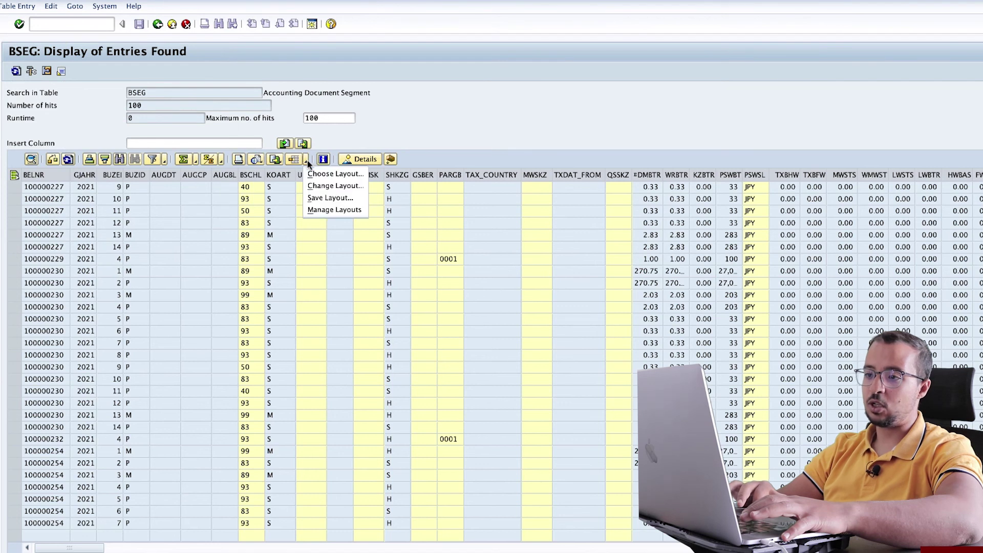
{"action": "left_click", "coordinate": [323, 187]}
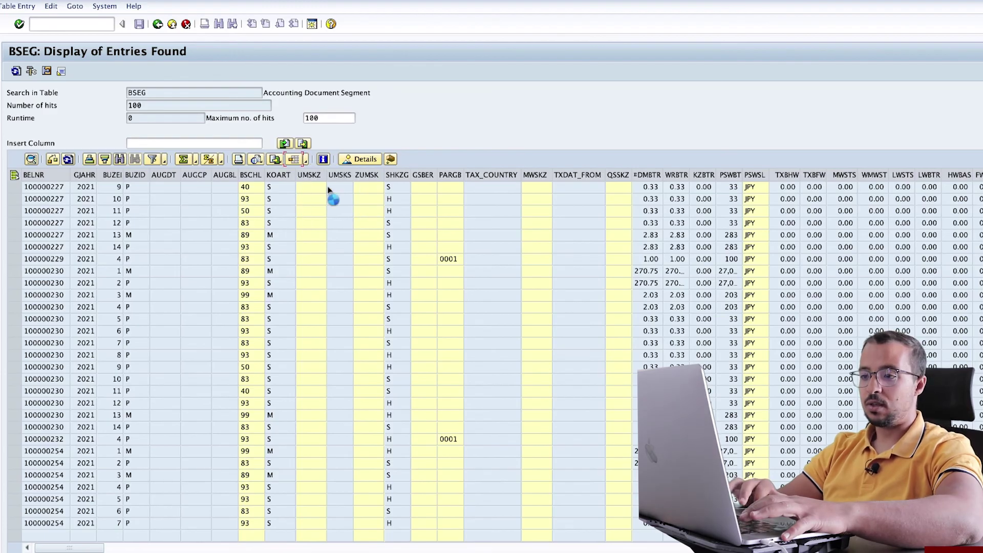
{"action": "left_click", "coordinate": [89, 159]}
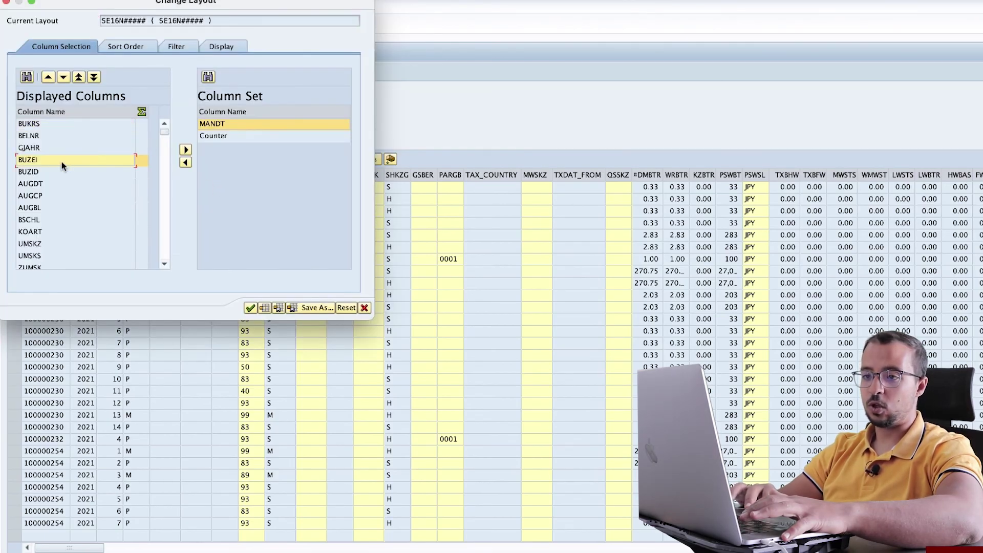
{"action": "left_click_drag", "start_coordinate": [53, 160], "coordinate": [54, 149]}
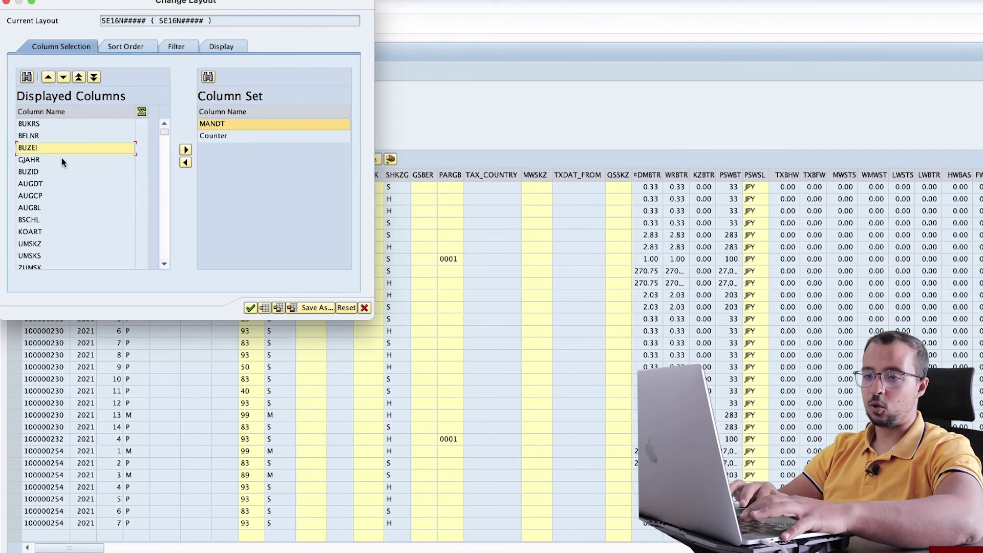
Remove AUGBL from the displayed columns, and add MANDT, AUGBL and Counter from the column set to them
{"action": "left_click", "coordinate": [61, 172]}
{"action": "left_click", "coordinate": [39, 209]}
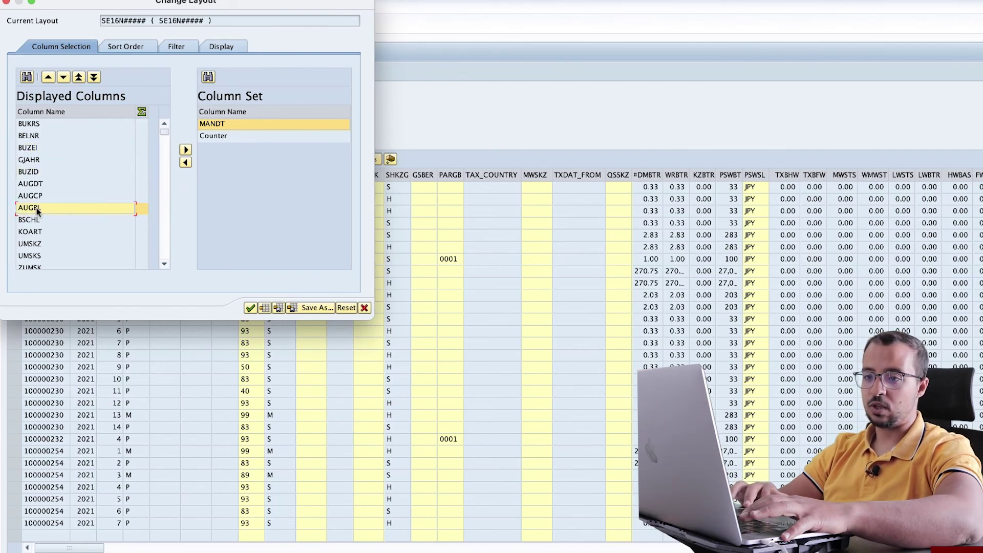
{"action": "left_click", "coordinate": [185, 150]}
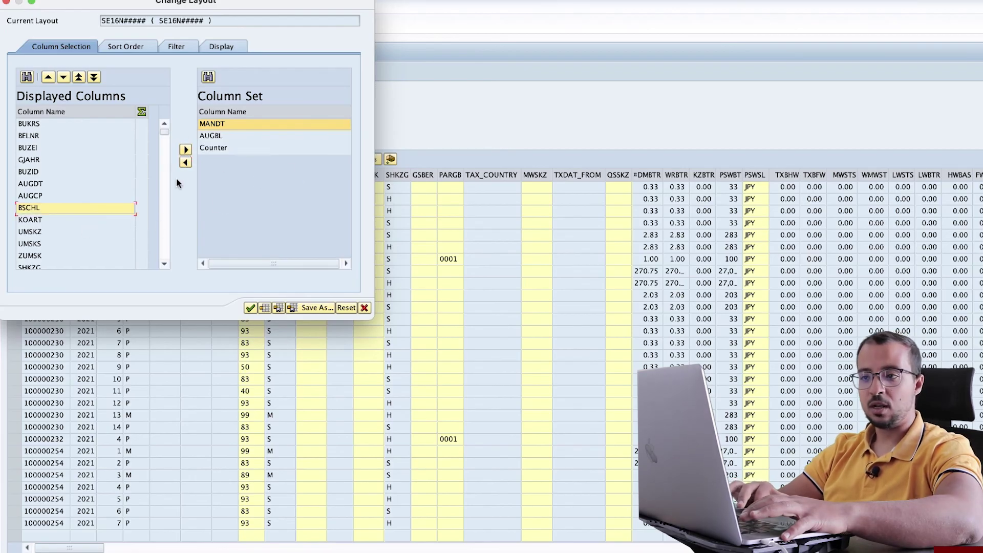
{"action": "left_click", "coordinate": [239, 147]}
{"action": "left_click", "coordinate": [235, 137], "text": "shift"}
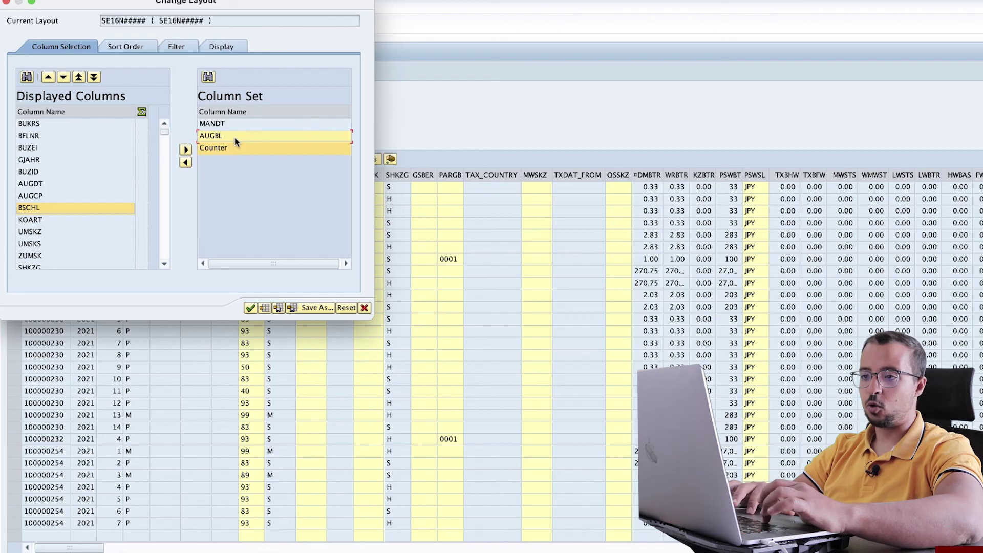
{"action": "left_click", "coordinate": [232, 125], "text": "shift"}
{"action": "left_click", "coordinate": [186, 163]}
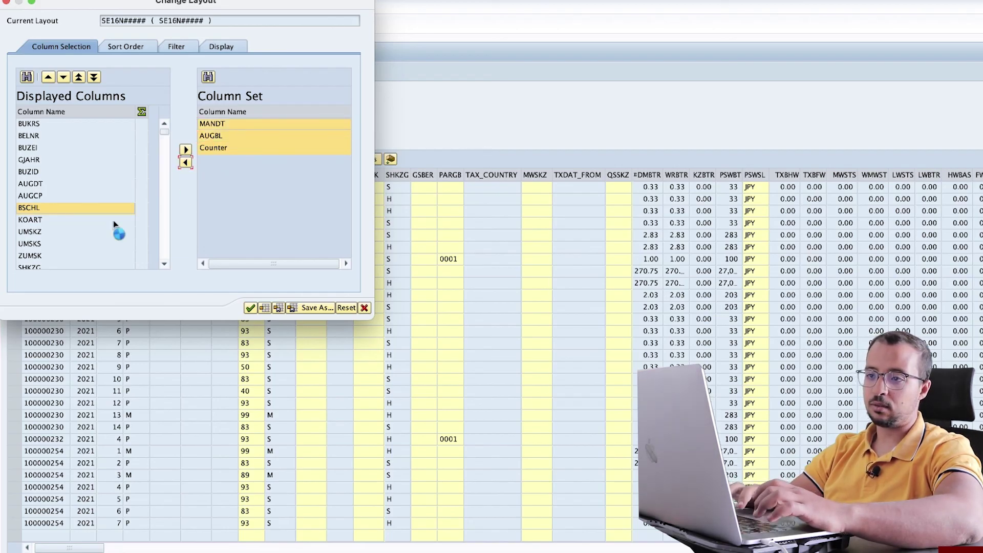
Look through the displayed columns and their totals options, and close the layout without applying any changes
{"action": "scroll", "coordinate": [98, 220], "scroll_direction": "down", "scroll_amount": 10}
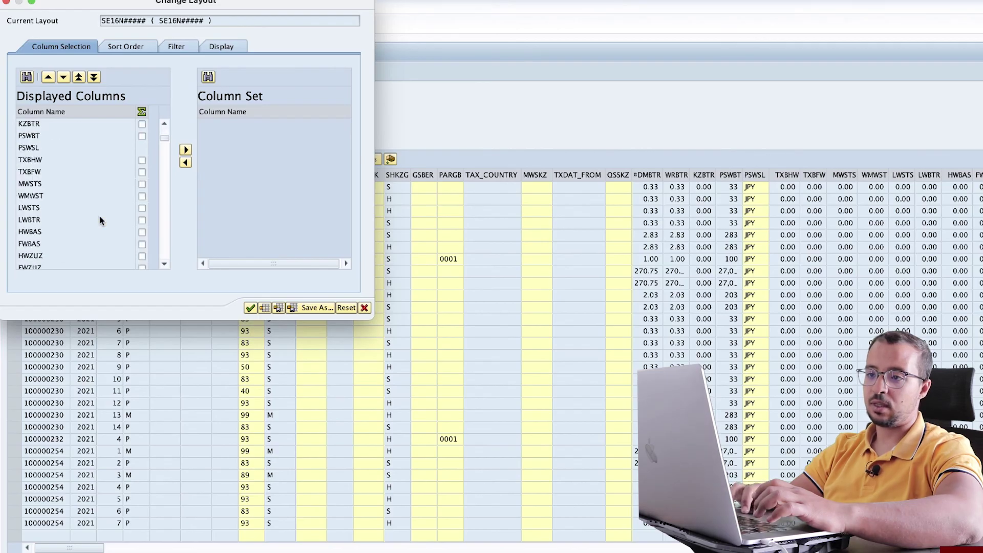
{"action": "scroll", "coordinate": [100, 221], "scroll_direction": "down", "scroll_amount": 3}
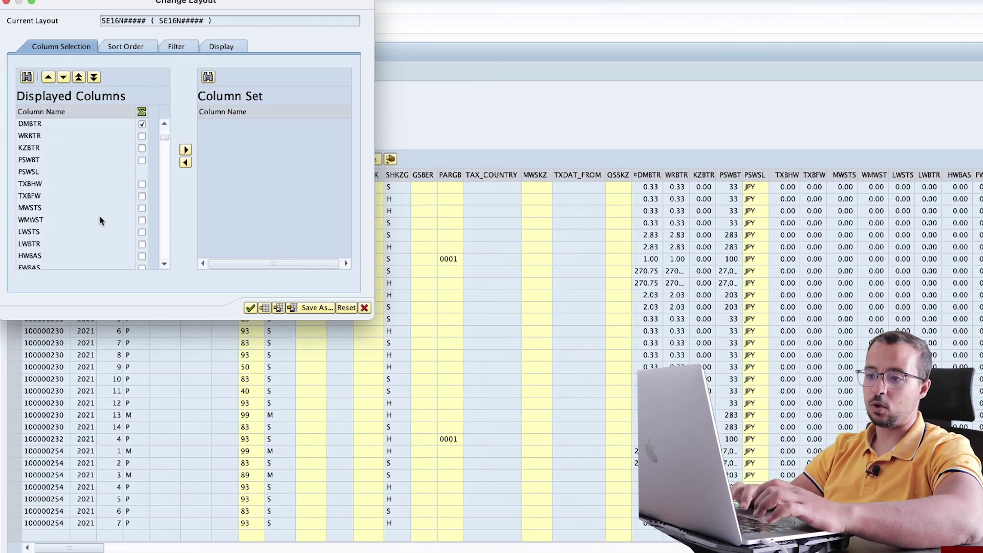
{"action": "left_click", "coordinate": [364, 307]}
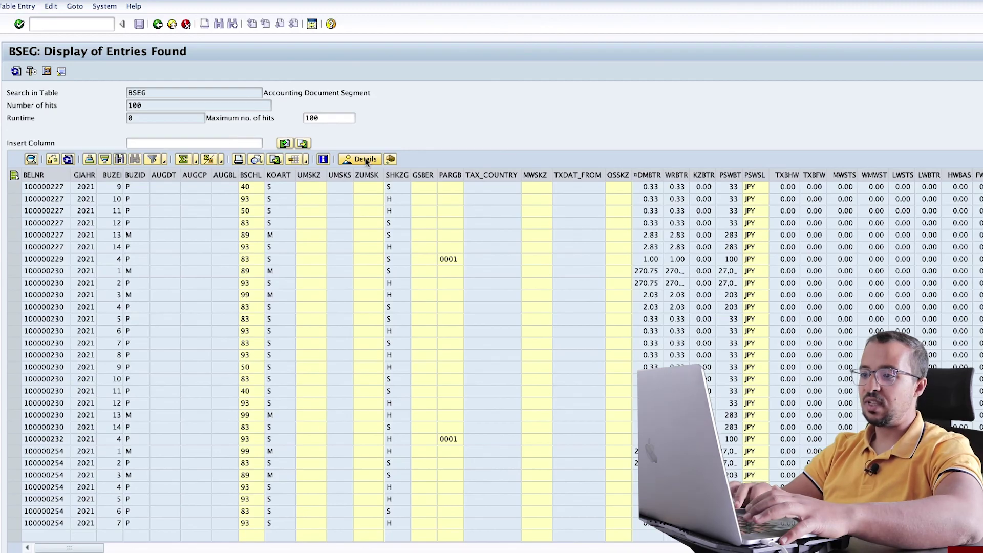
Open the detailed display of the BSEG entry with BUZEI 13, look through its field values, and close it
{"action": "left_click", "coordinate": [176, 245]}
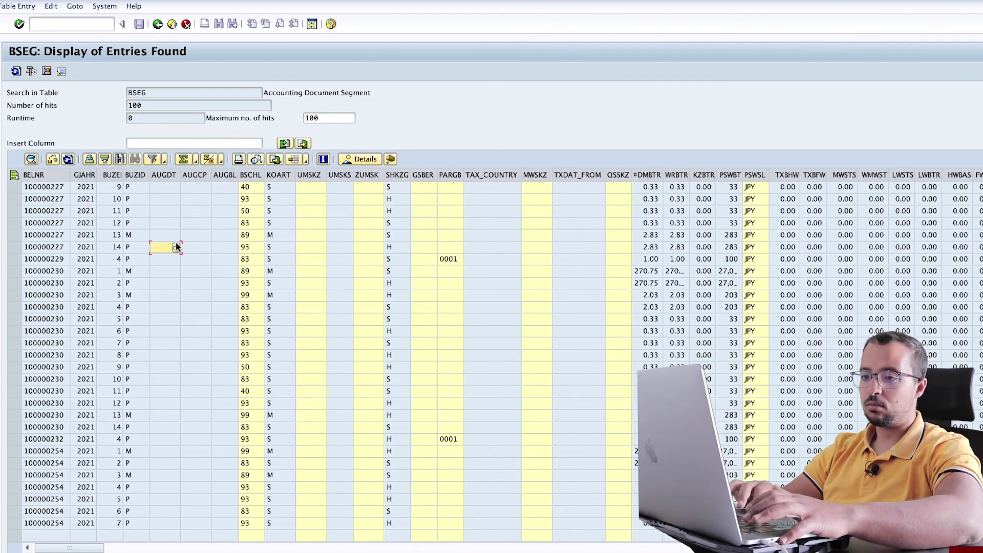
{"action": "left_click", "coordinate": [175, 234]}
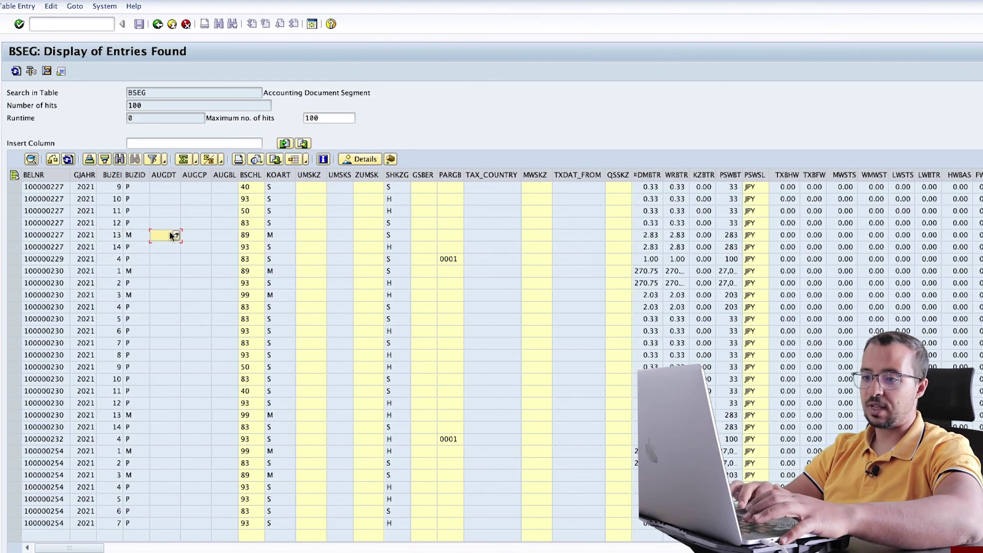
{"action": "left_click", "coordinate": [324, 160]}
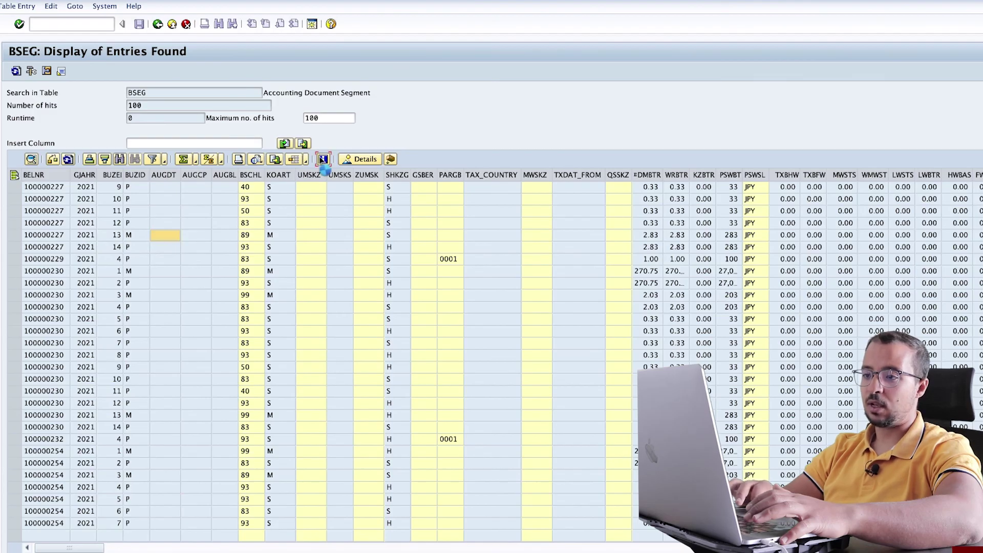
{"action": "left_click", "coordinate": [365, 159]}
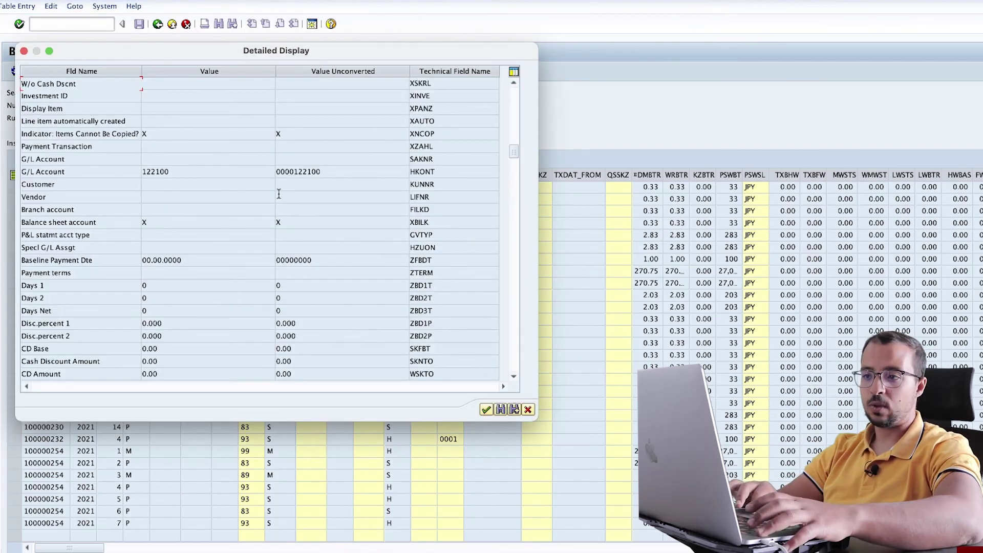
{"action": "left_click", "coordinate": [528, 410]}
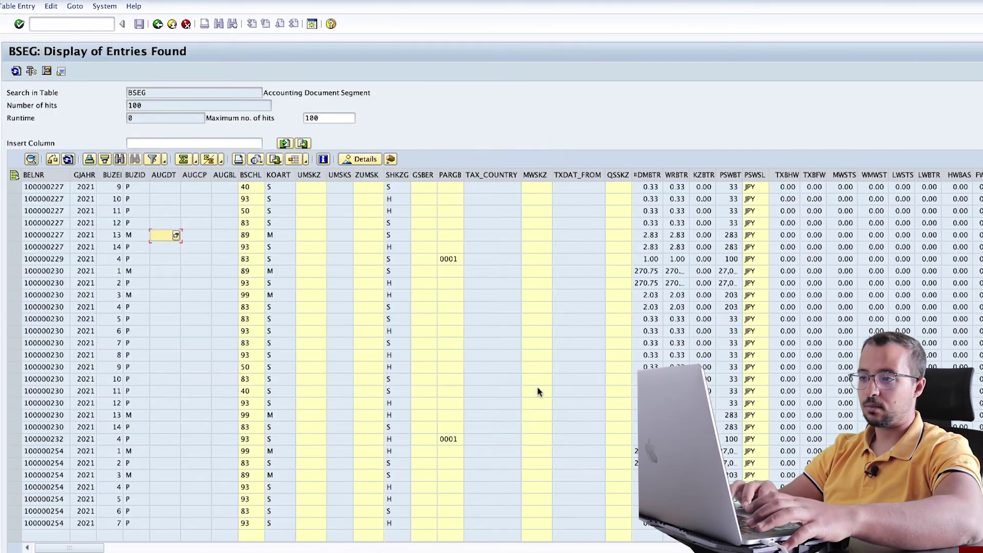
Hide the empty columns in the BSEG entry list and look through the columns that contain values
{"action": "left_click", "coordinate": [391, 160]}
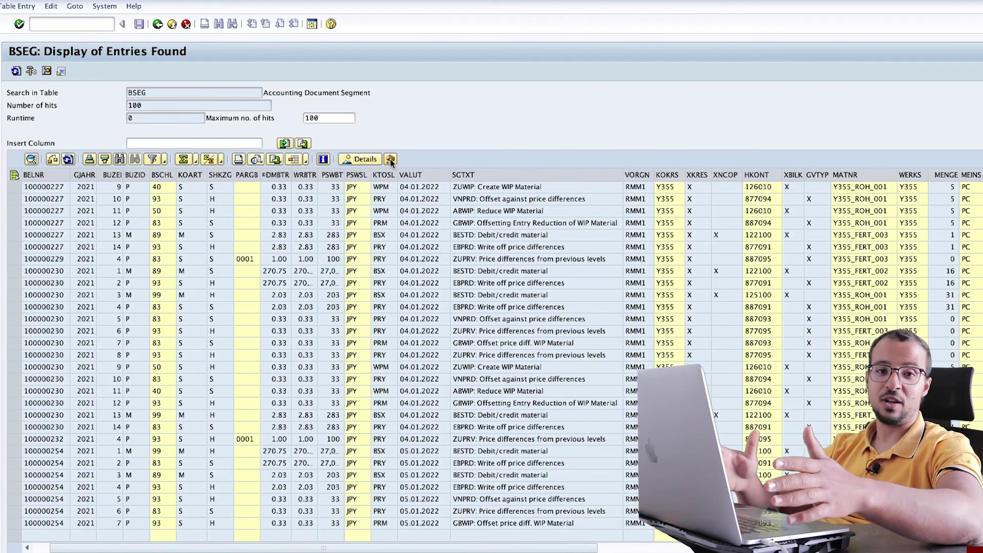
{"action": "scroll", "coordinate": [412, 294], "scroll_direction": "down", "scroll_amount": 1}
{"action": "scroll", "coordinate": [412, 294], "scroll_direction": "right", "scroll_amount": 1}
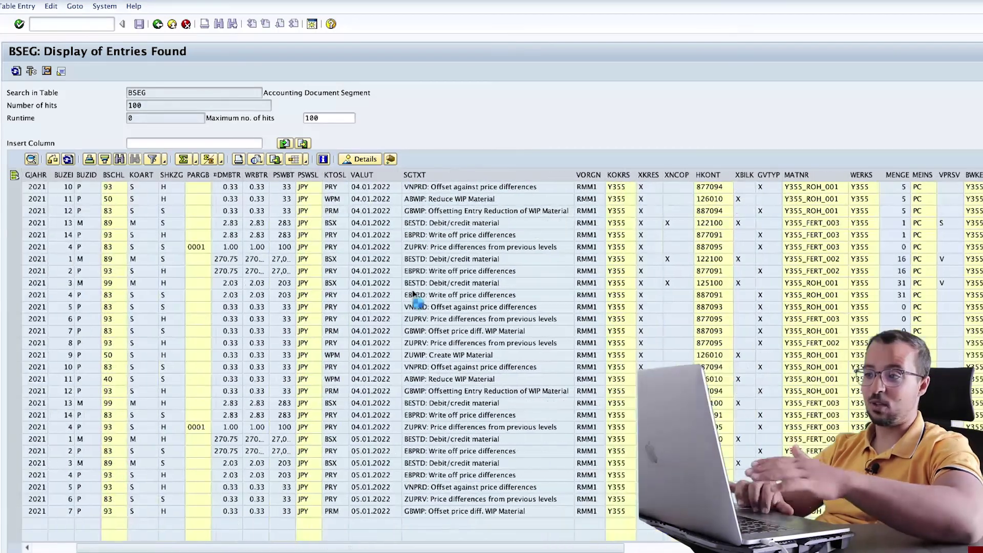
{"action": "scroll", "coordinate": [412, 293], "scroll_direction": "left", "scroll_amount": 2}
{"action": "scroll", "coordinate": [413, 294], "scroll_direction": "up", "scroll_amount": 5}
{"action": "scroll", "coordinate": [413, 293], "scroll_direction": "right", "scroll_amount": 15}
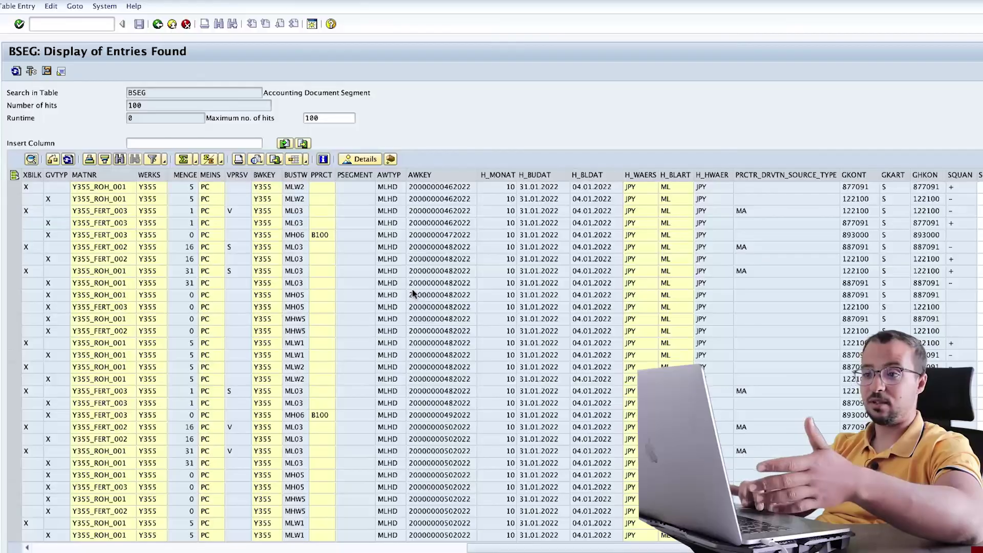
{"action": "scroll", "coordinate": [413, 290], "scroll_direction": "left", "scroll_amount": 15}
{"action": "scroll", "coordinate": [413, 290], "scroll_direction": "down", "scroll_amount": 2}
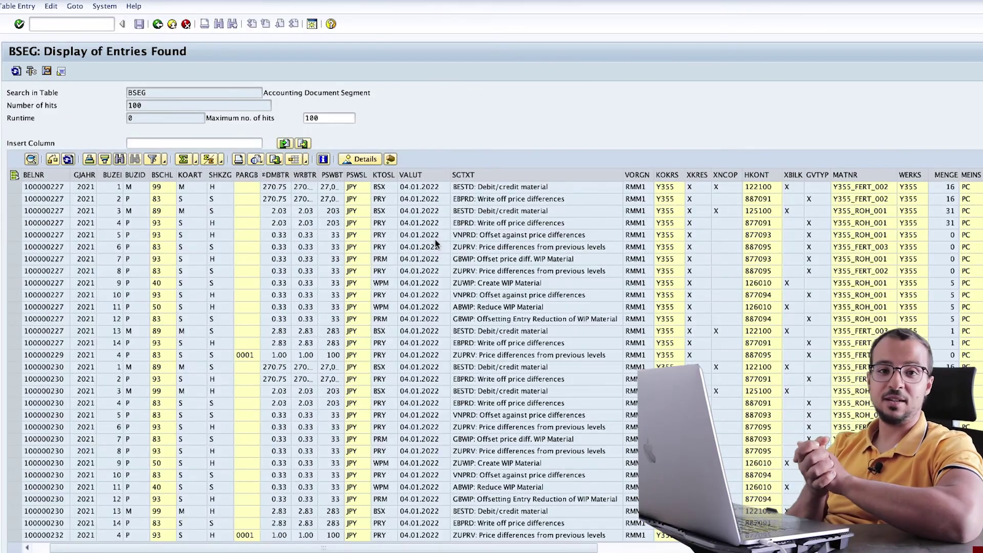